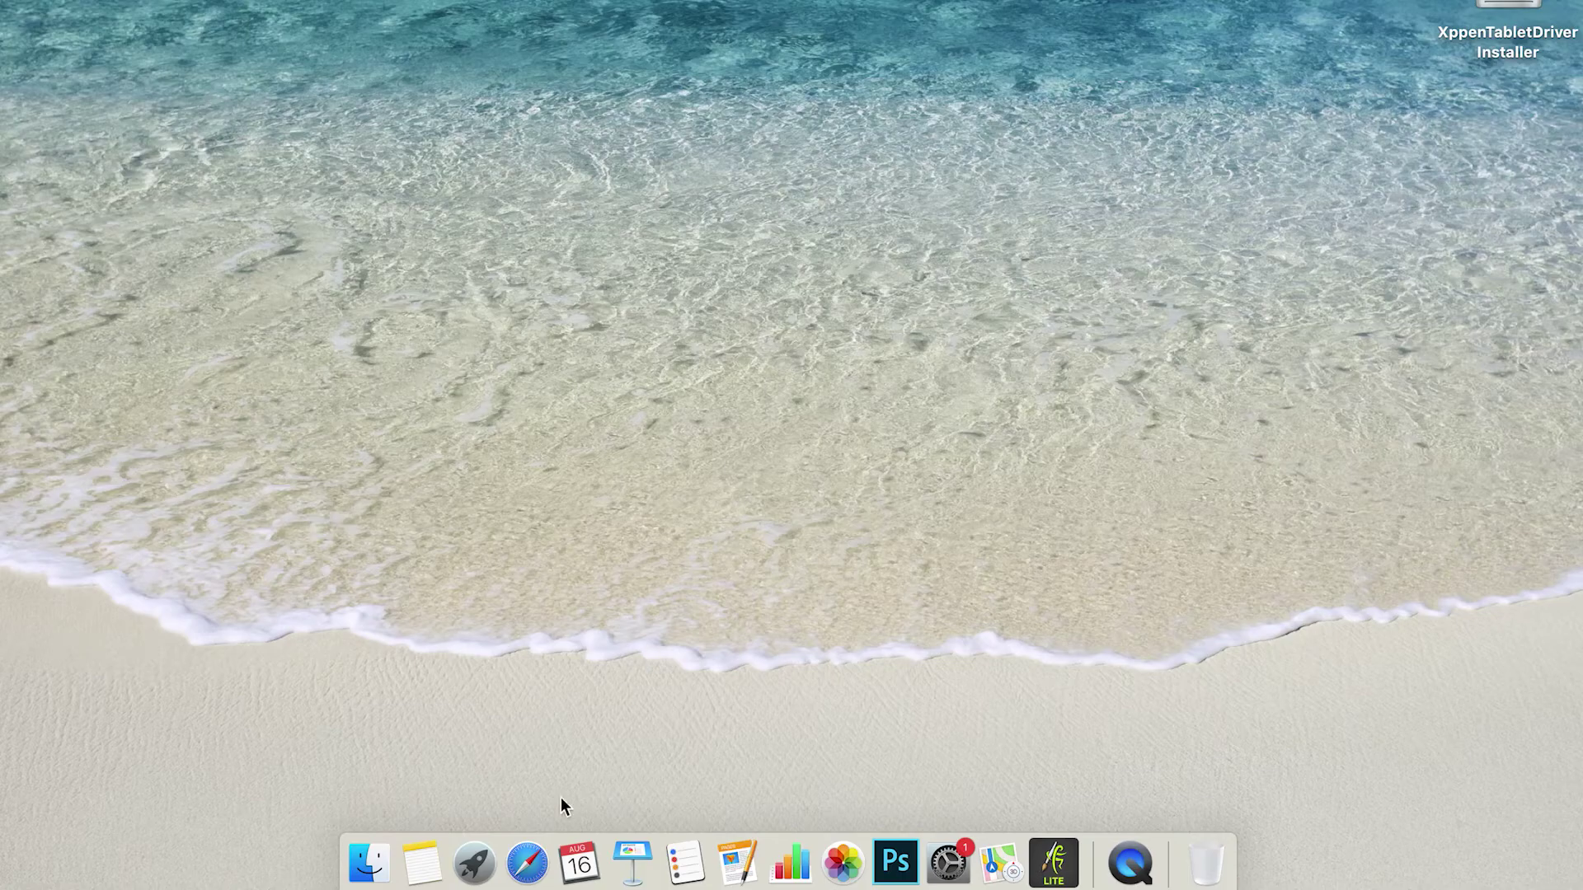
# Open the XP-PEN website in Safari and go to its support download page.
pyautogui.click(527, 863)
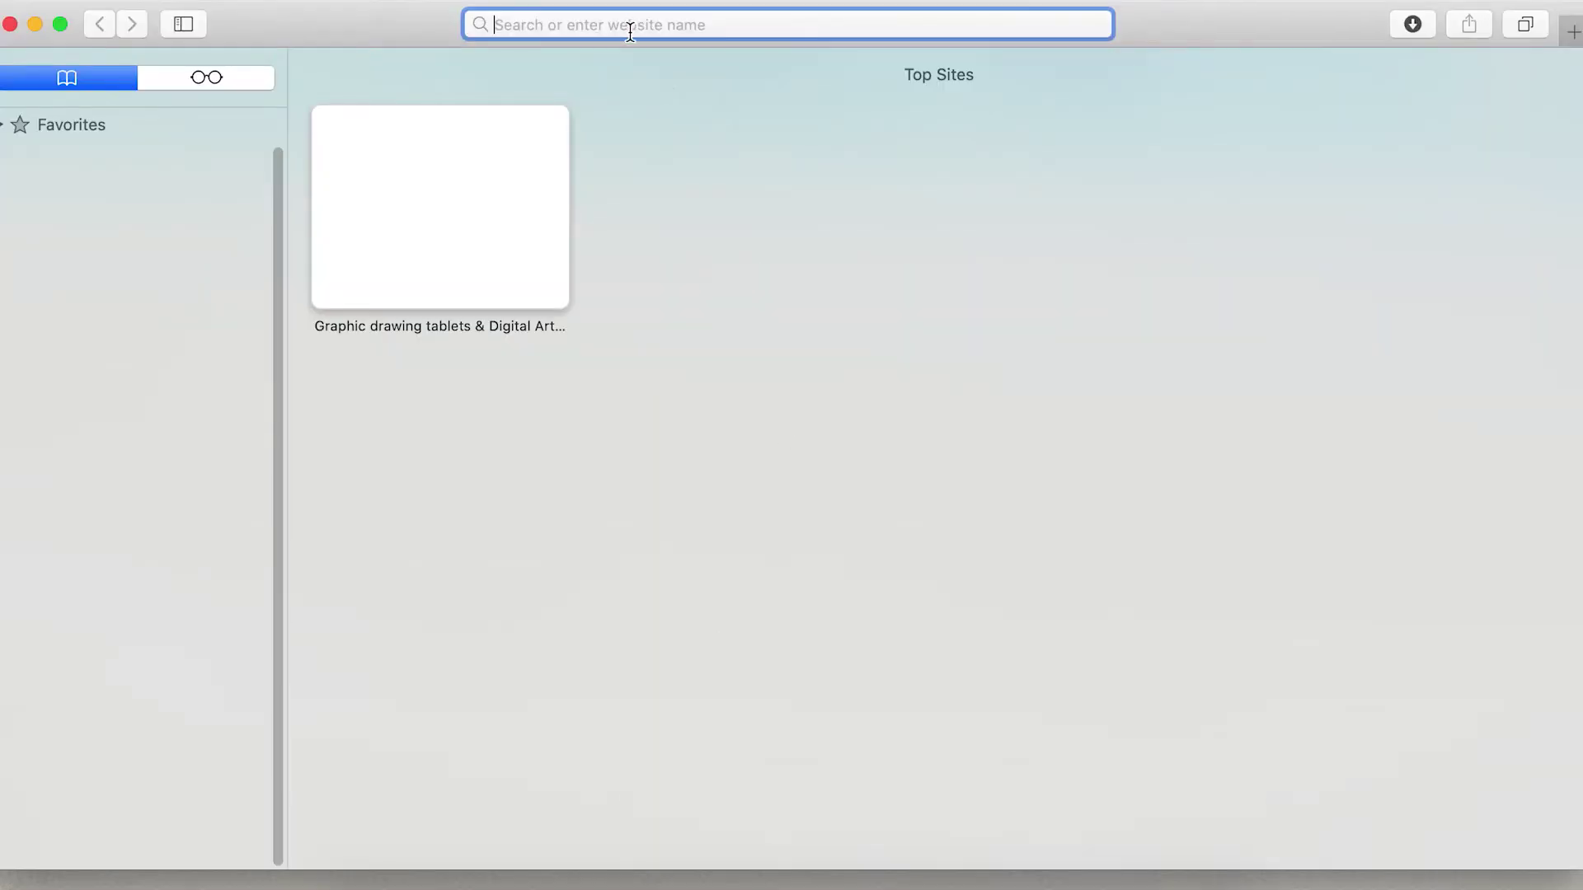
pyautogui.write('ww')
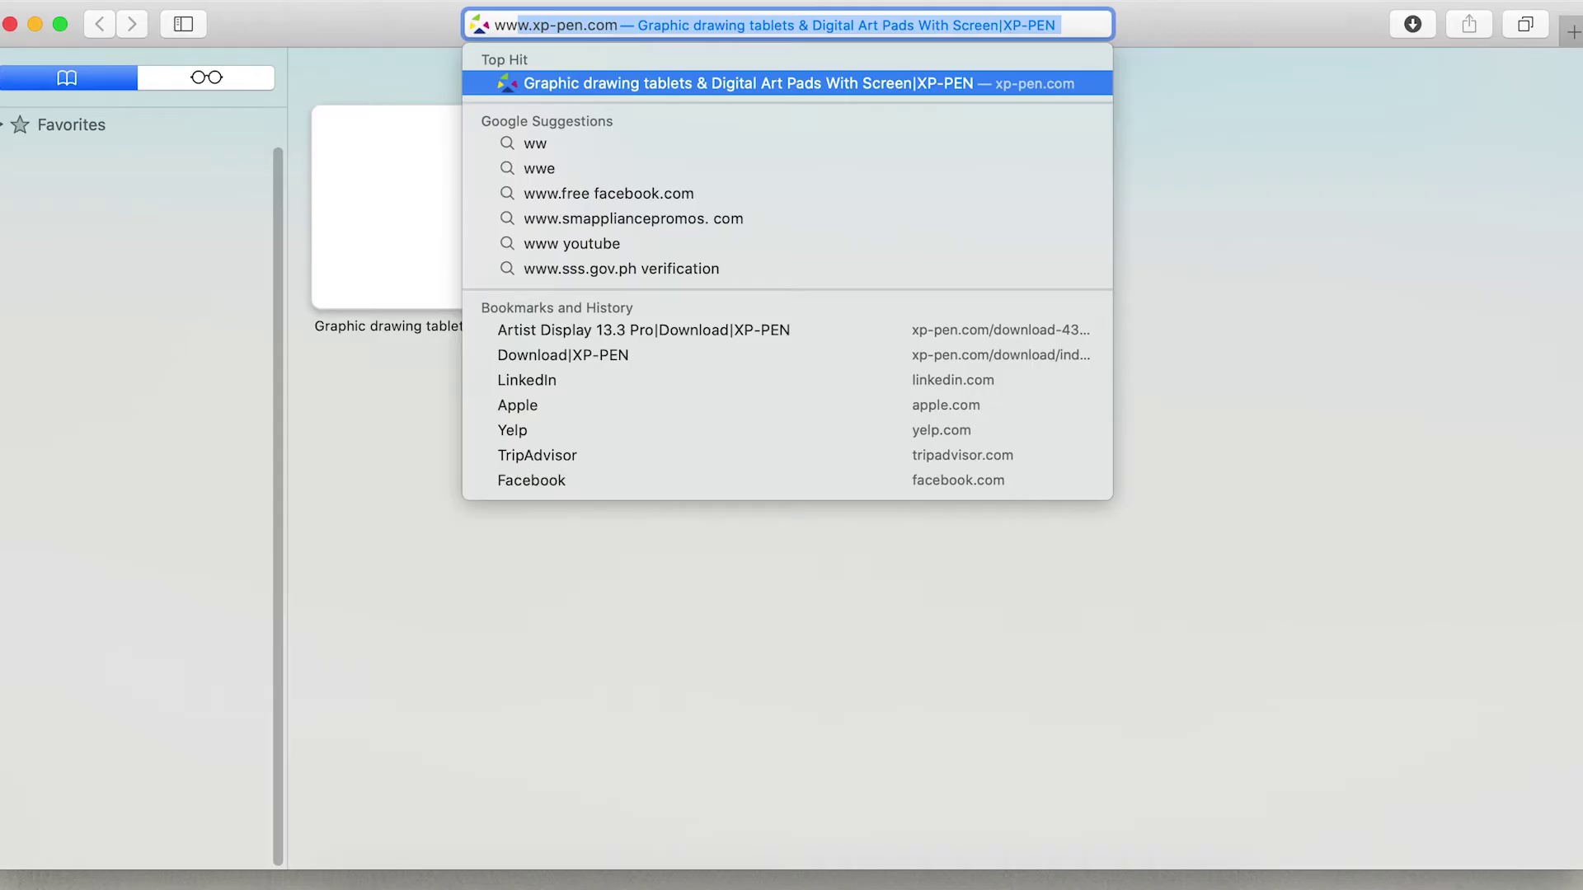
pyautogui.press('Return')
pyautogui.moveTo(615, 92)
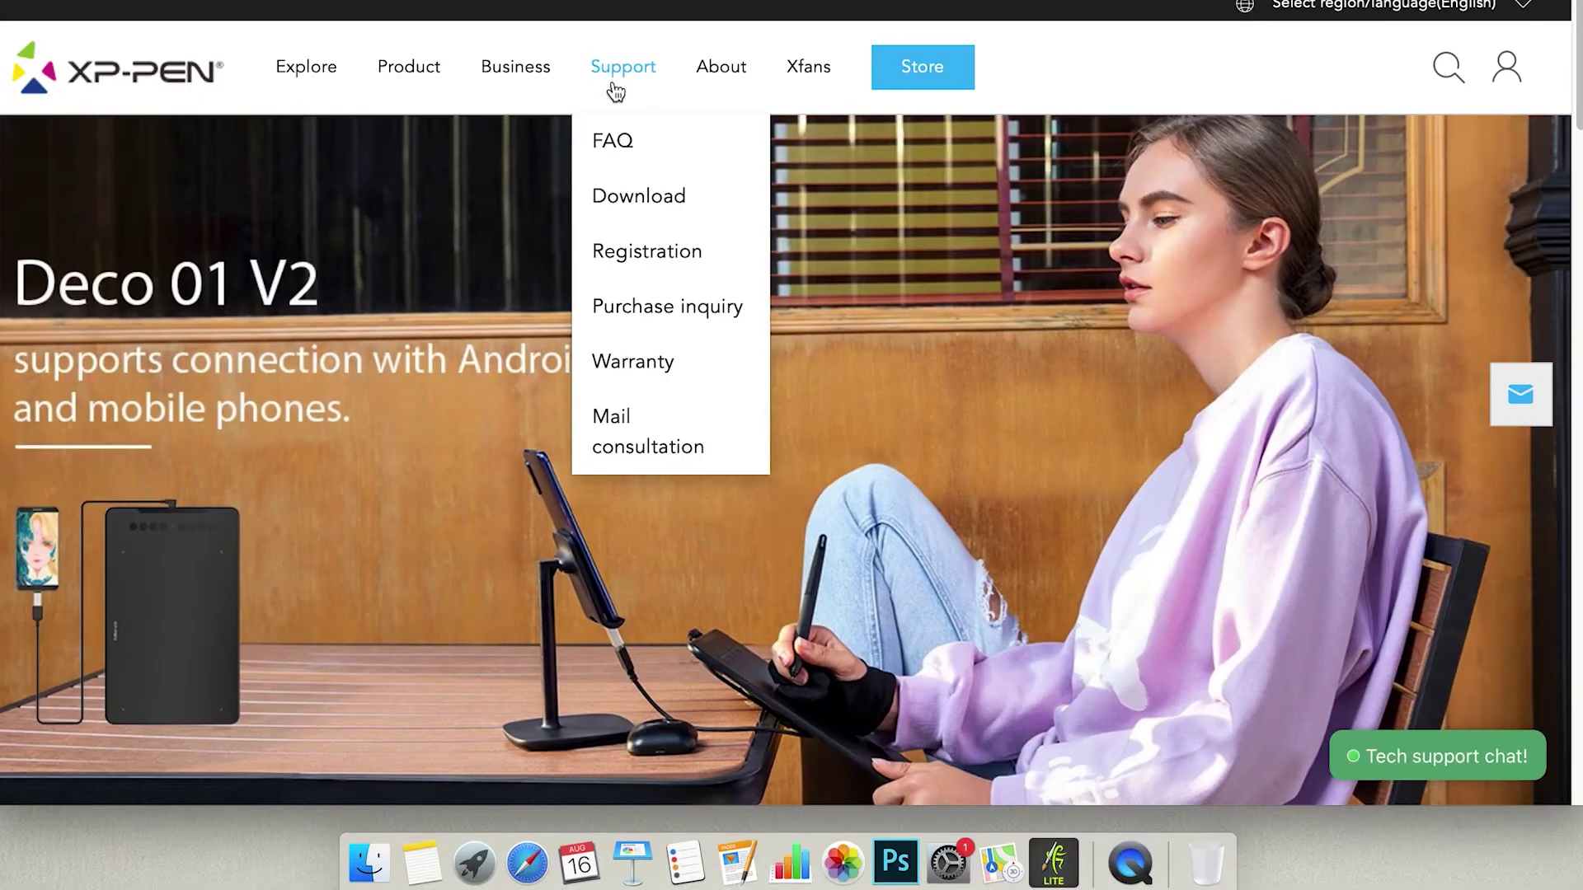
pyautogui.click(623, 197)
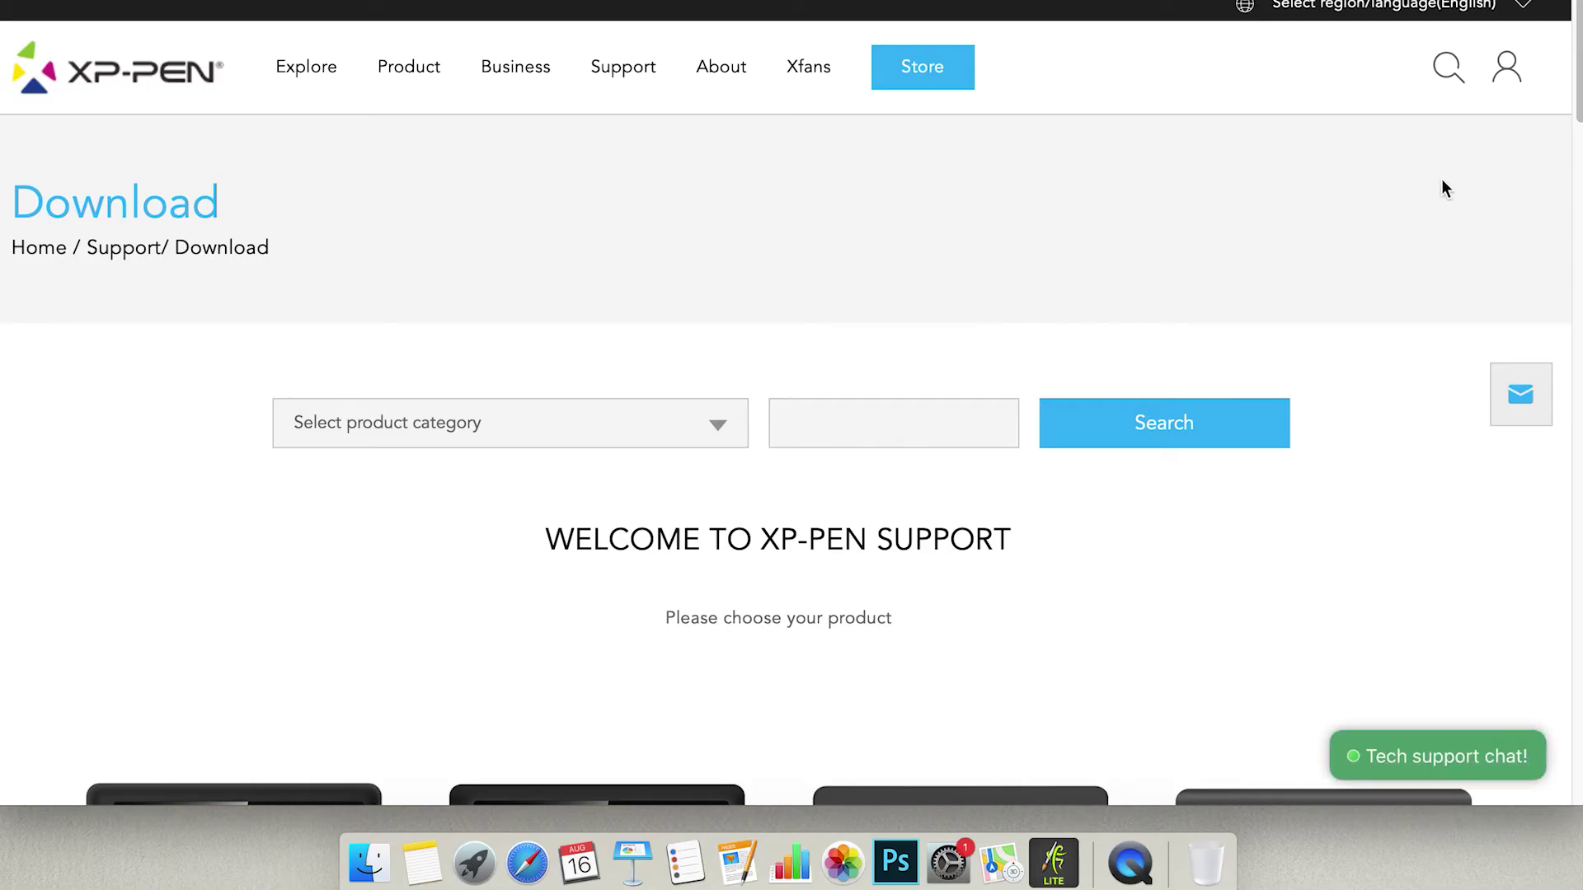
# Find the Artist Display 13.3 Pro drivers and download the Mac driver XP-PenMac(20190805).
pyautogui.moveTo(1577, 119); pyautogui.dragTo(1579, 215)
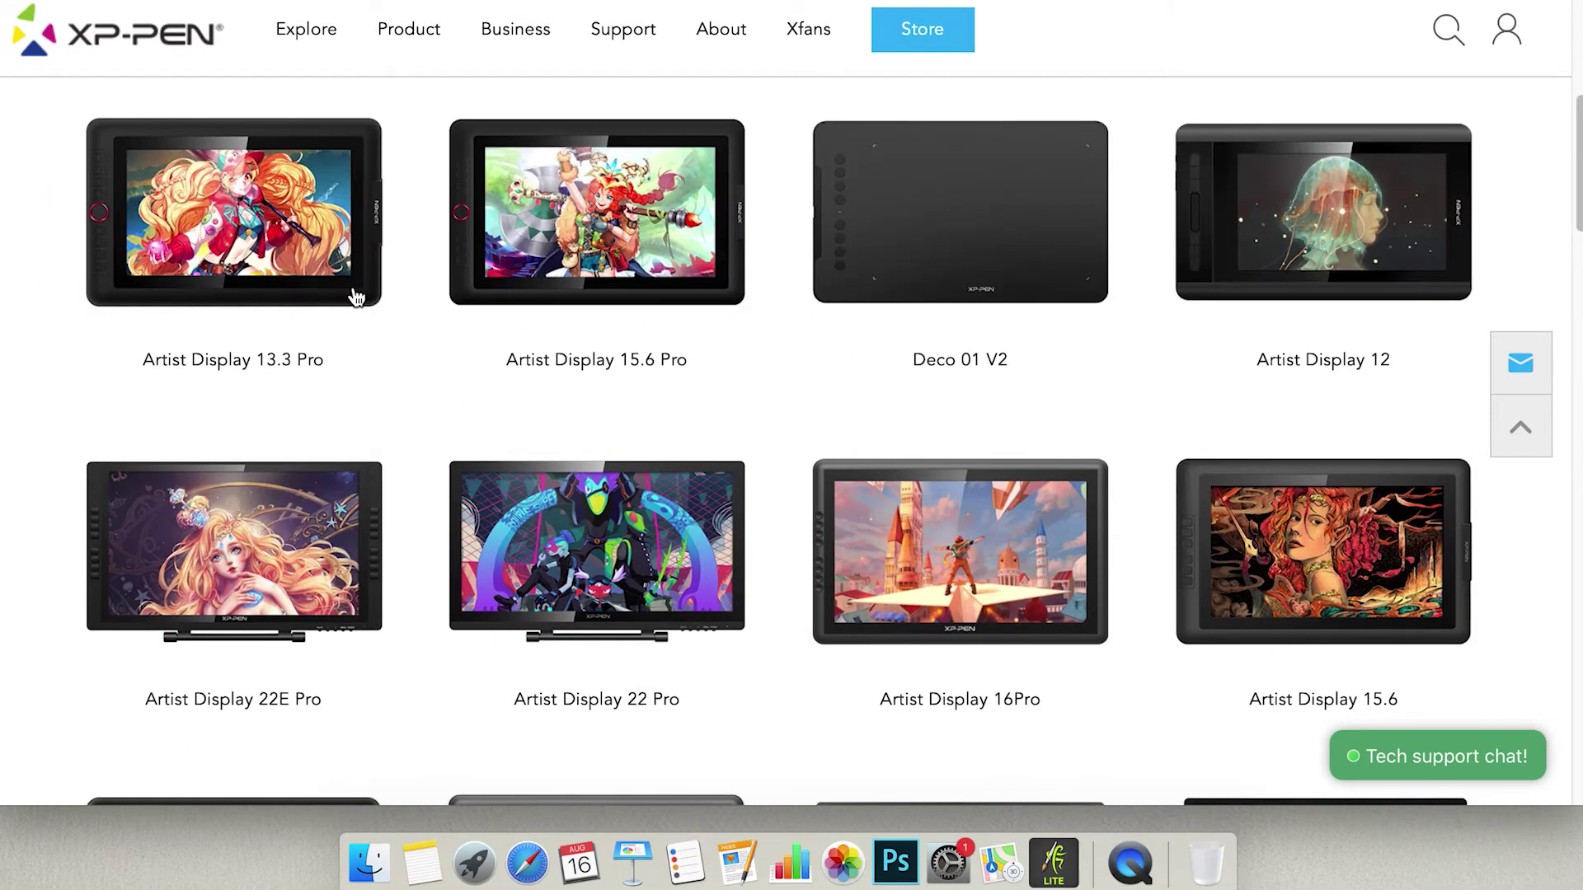
pyautogui.click(311, 253)
pyautogui.moveTo(1572, 293); pyautogui.dragTo(1570, 523)
pyautogui.click(1277, 517)
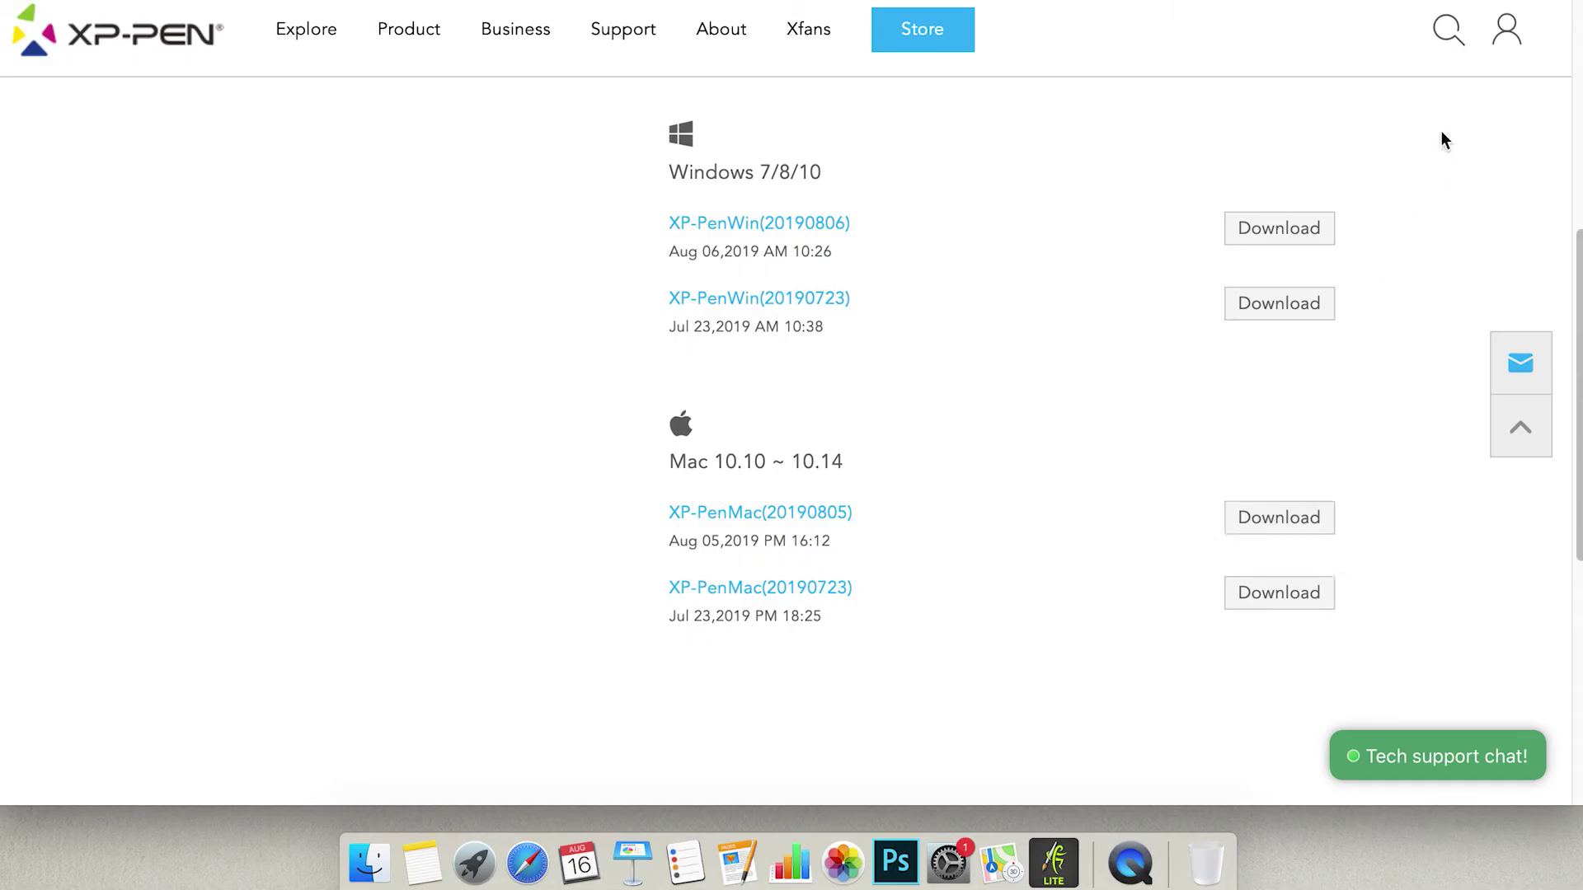
# Install PenTablet2.1.3_xppen_20190803.pkg from the downloaded XP-PenMac(20190805).dmg as a standard installation and close the installer's folder window.
pyautogui.doubleClick(1323, 70)
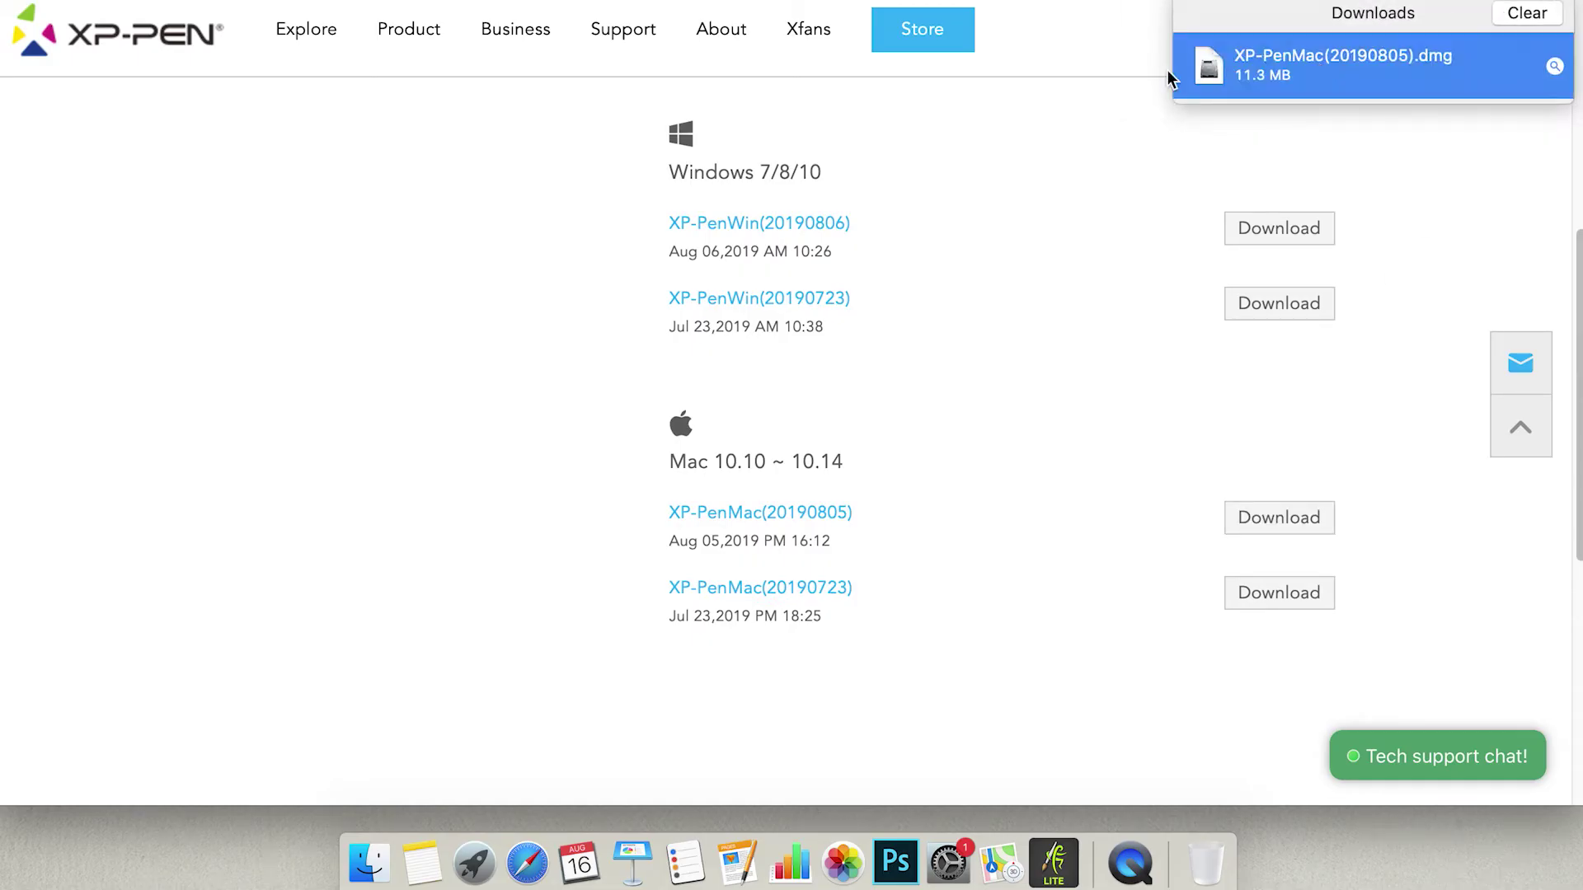
pyautogui.press('super+alt+h')
pyautogui.doubleClick(414, 83)
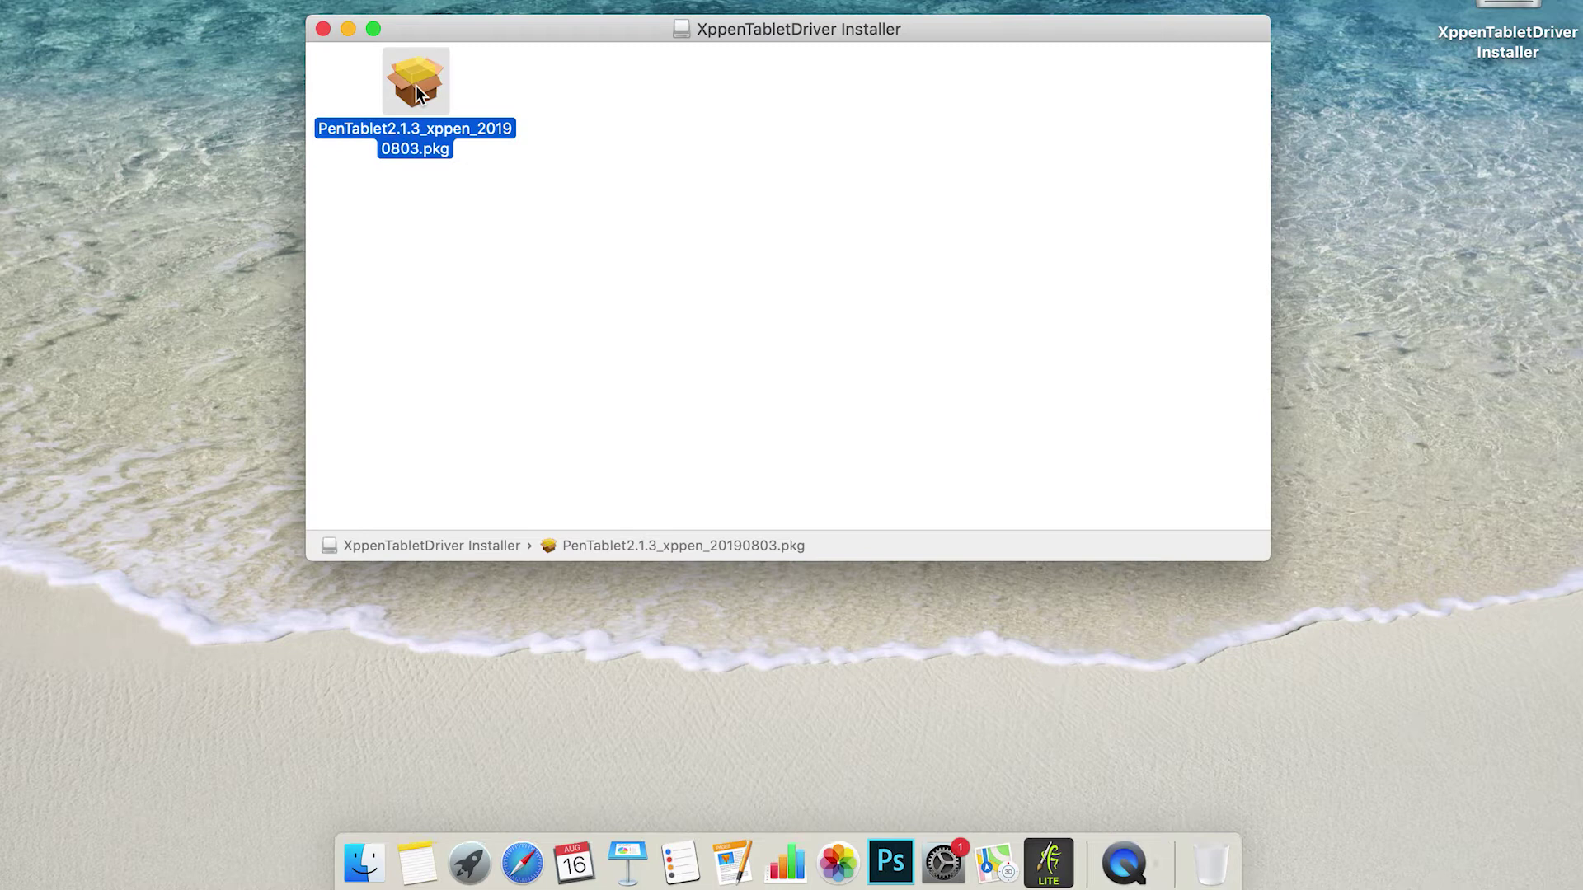
pyautogui.click(1095, 565)
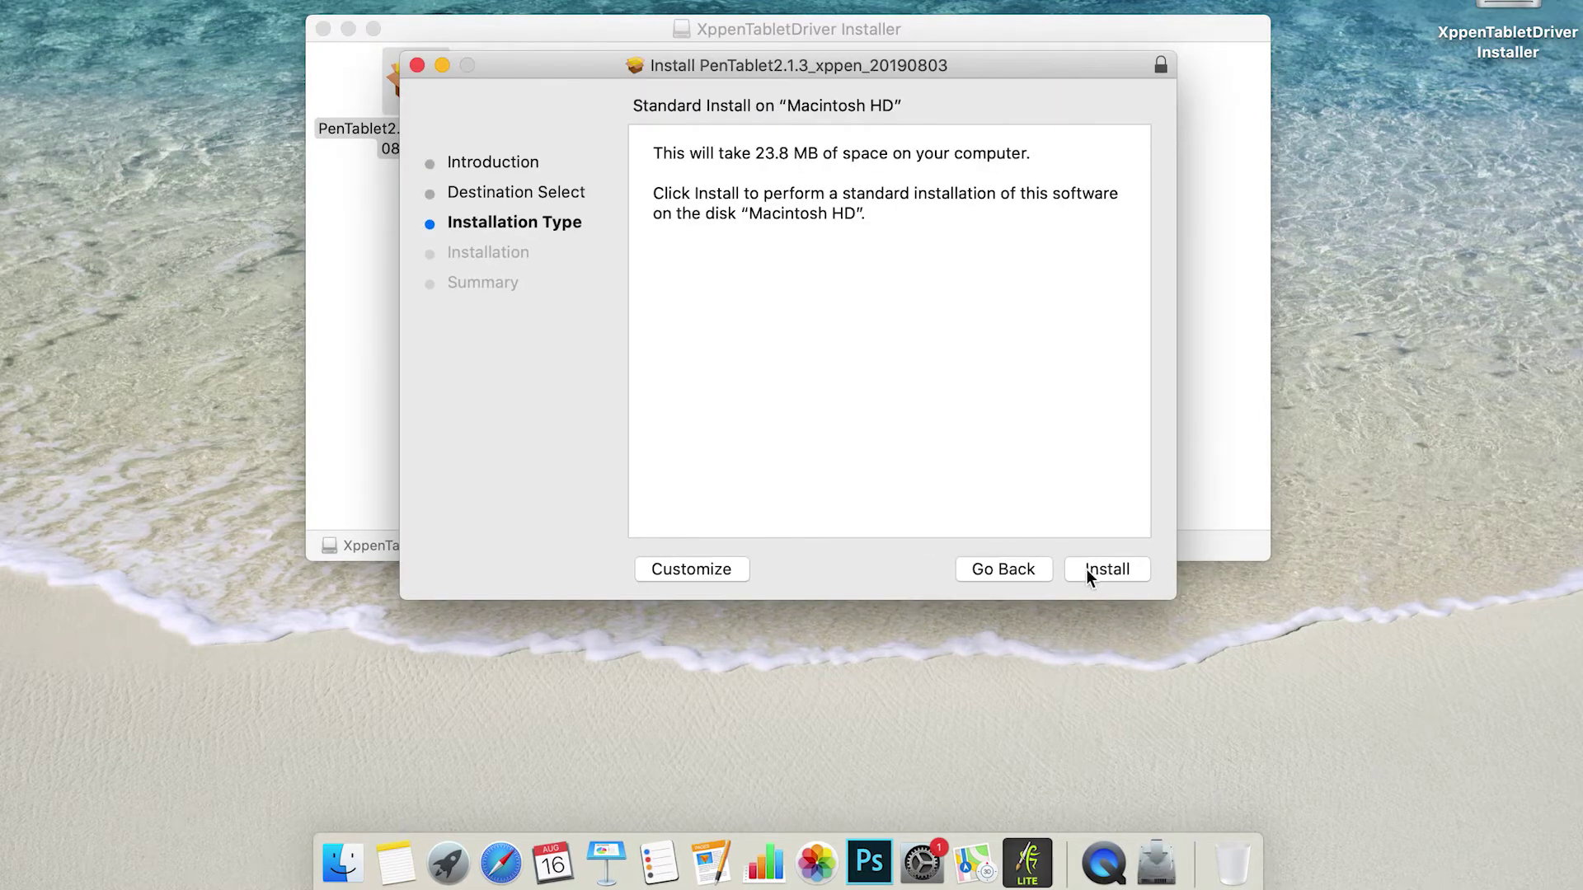
pyautogui.click(1088, 569)
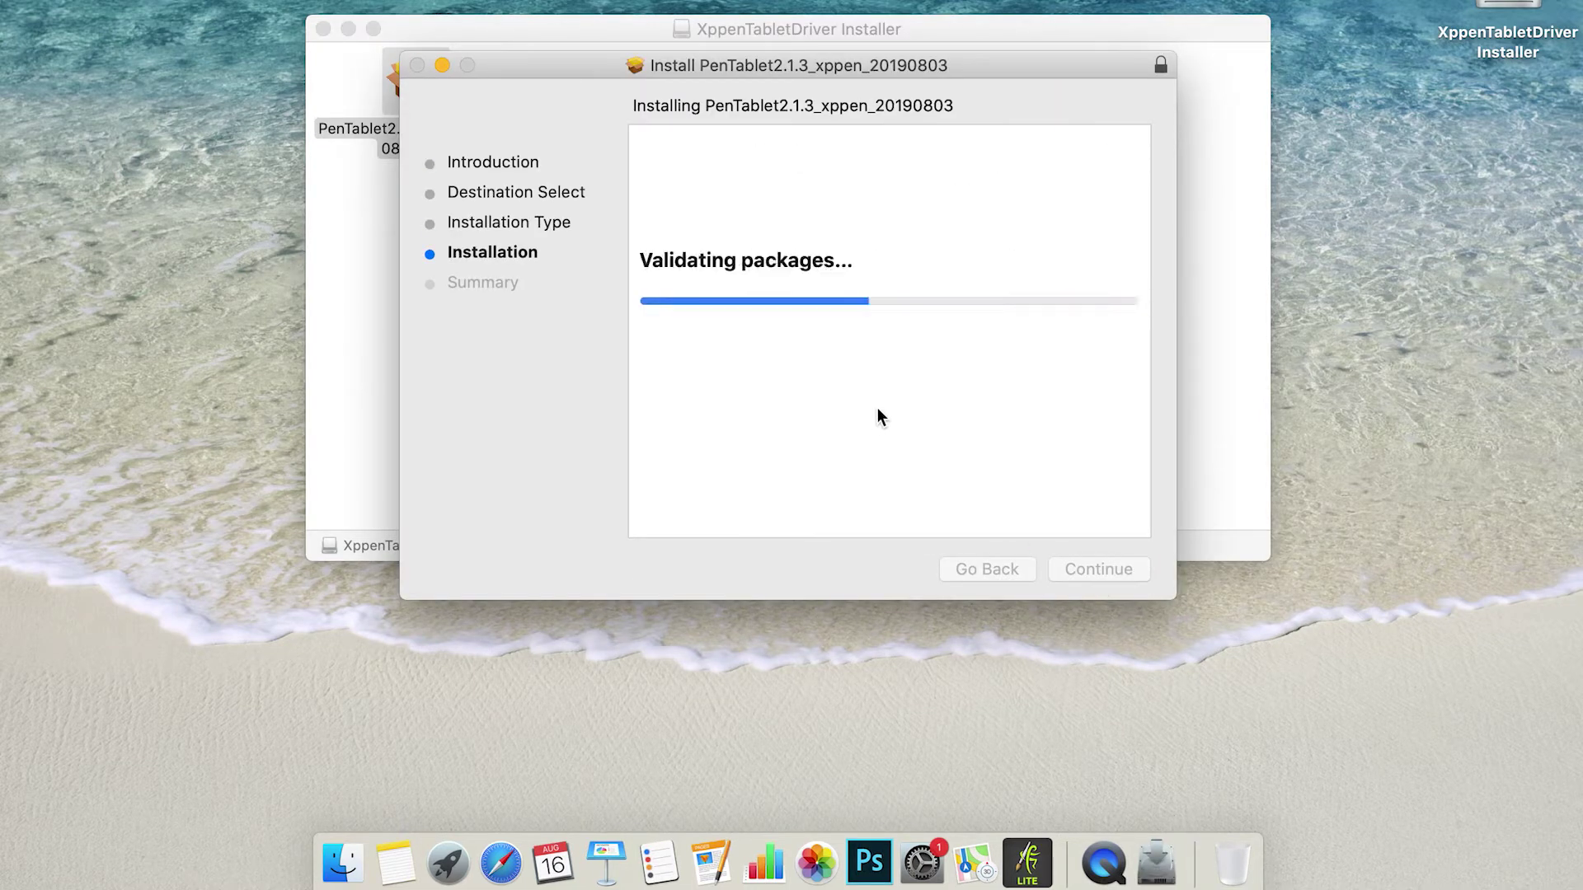
pyautogui.click(1105, 569)
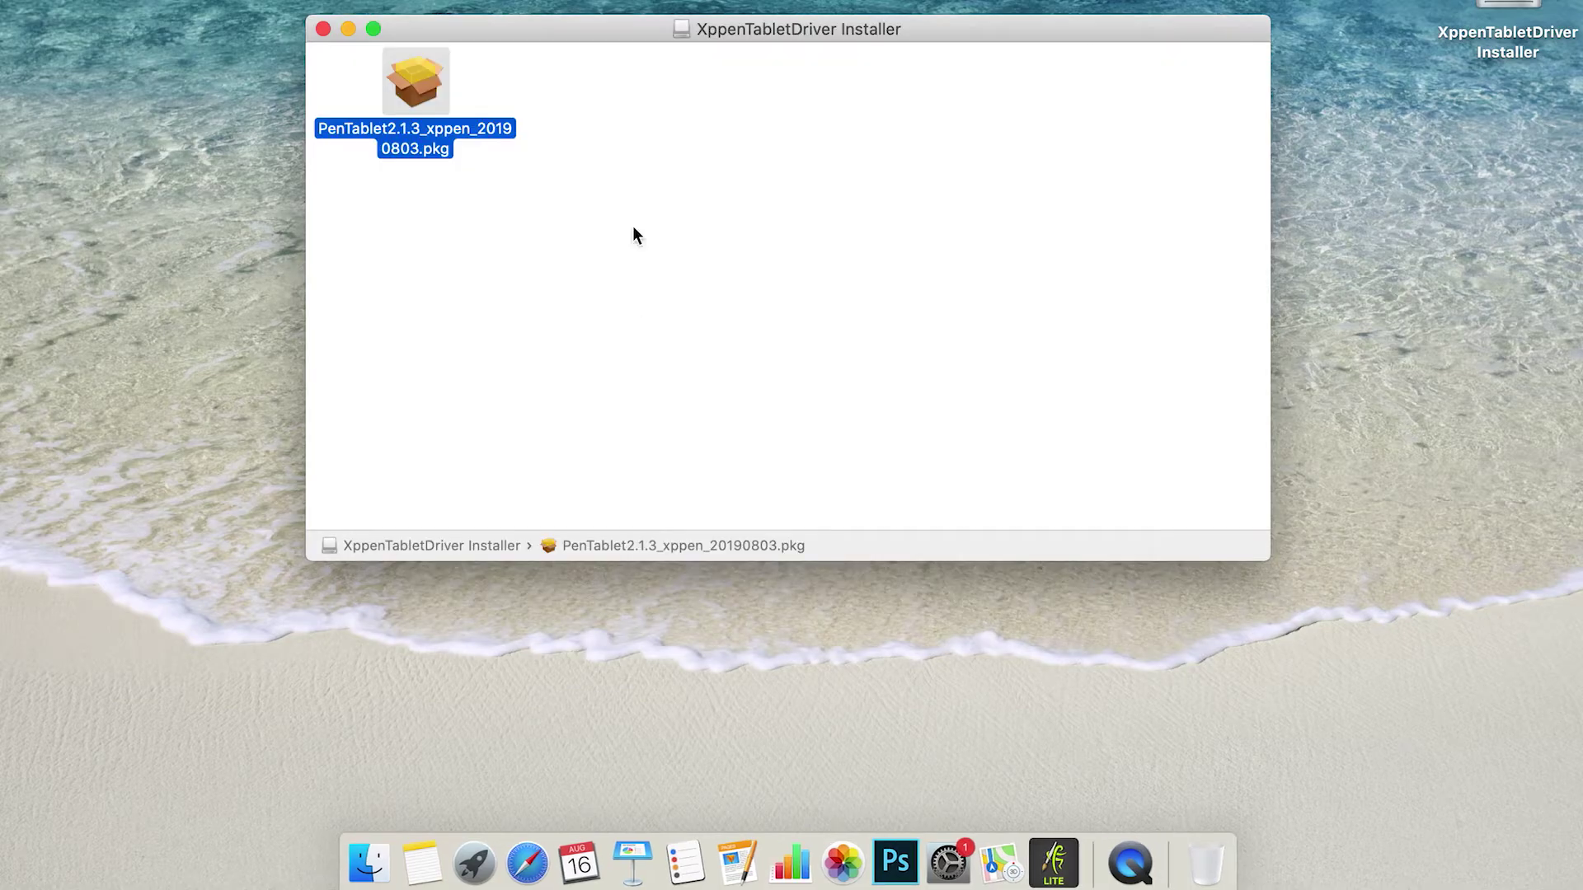
pyautogui.click(324, 28)
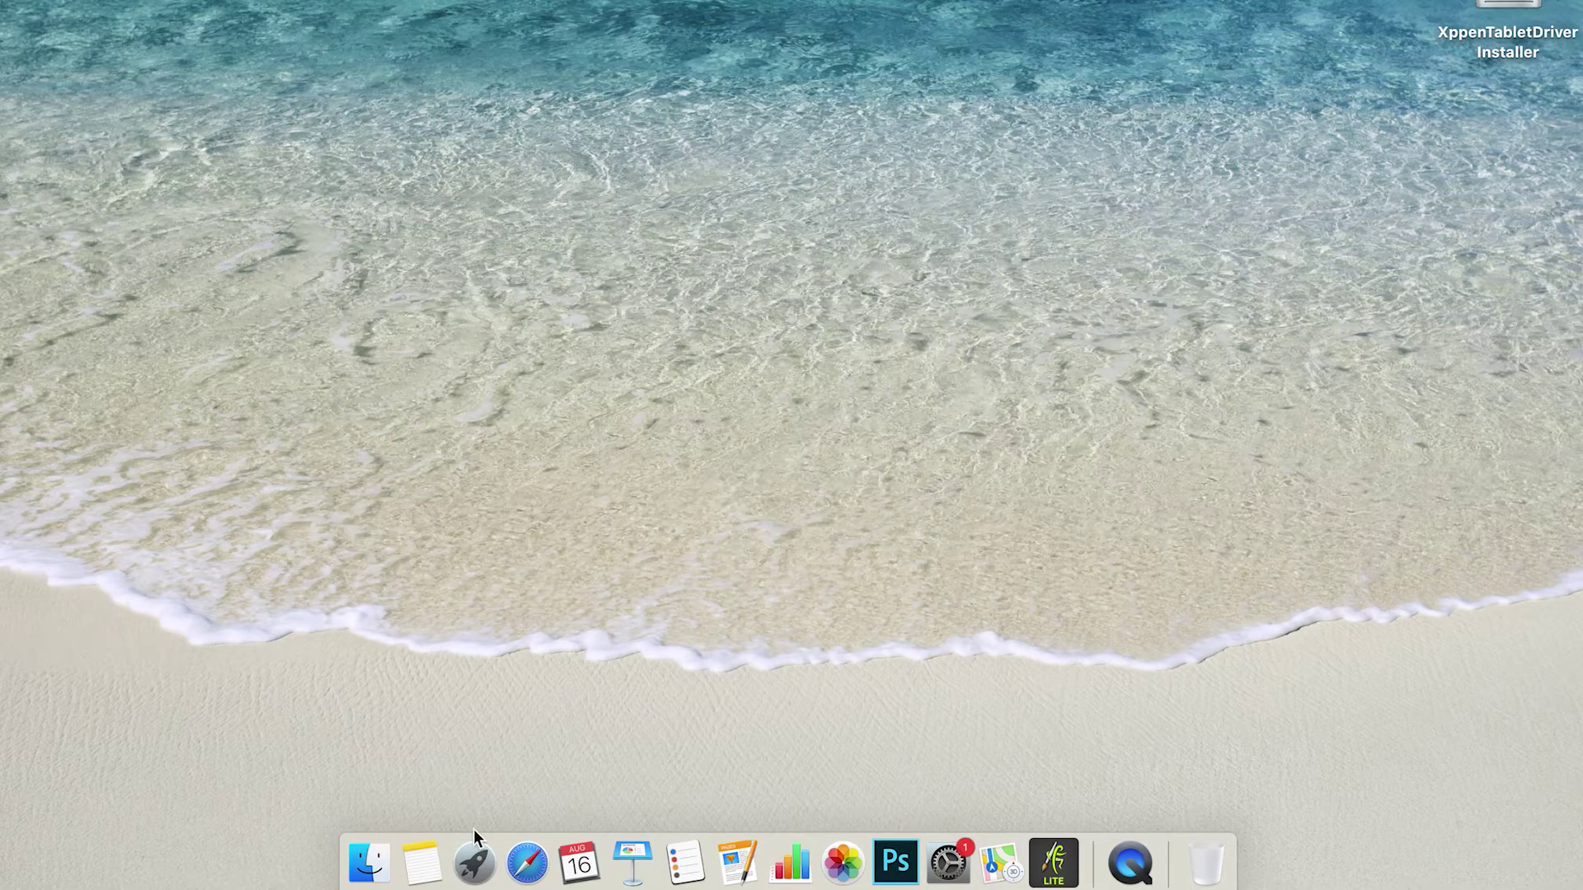
# Launch PenTabletSetting and show the pen settings of the Artist 13.3 Pro.
pyautogui.click(475, 857)
pyautogui.click(192, 201)
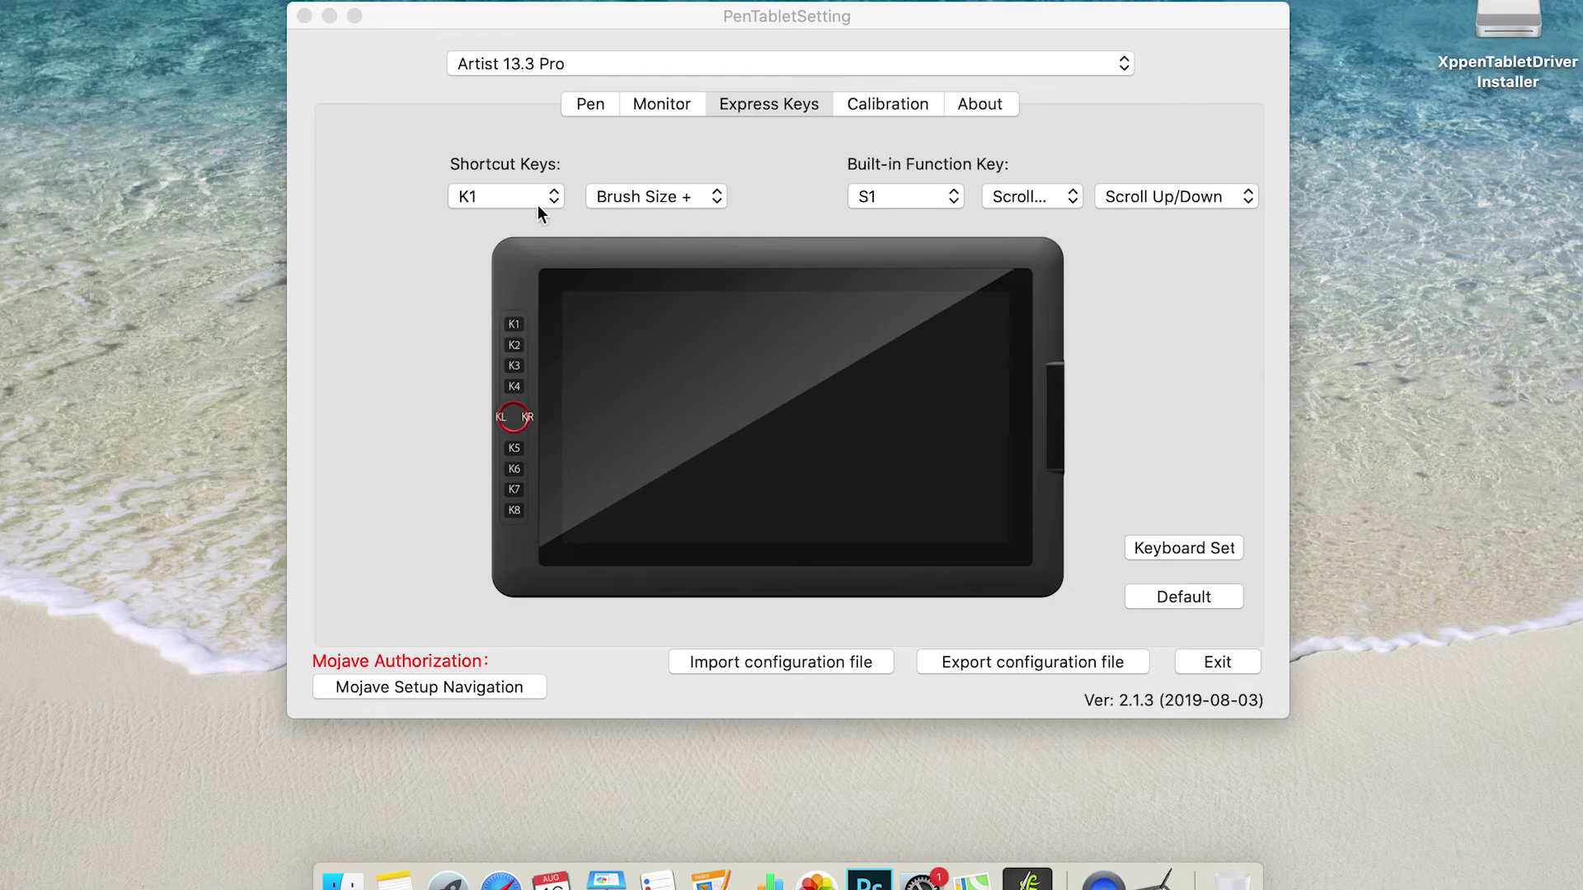
pyautogui.click(594, 101)
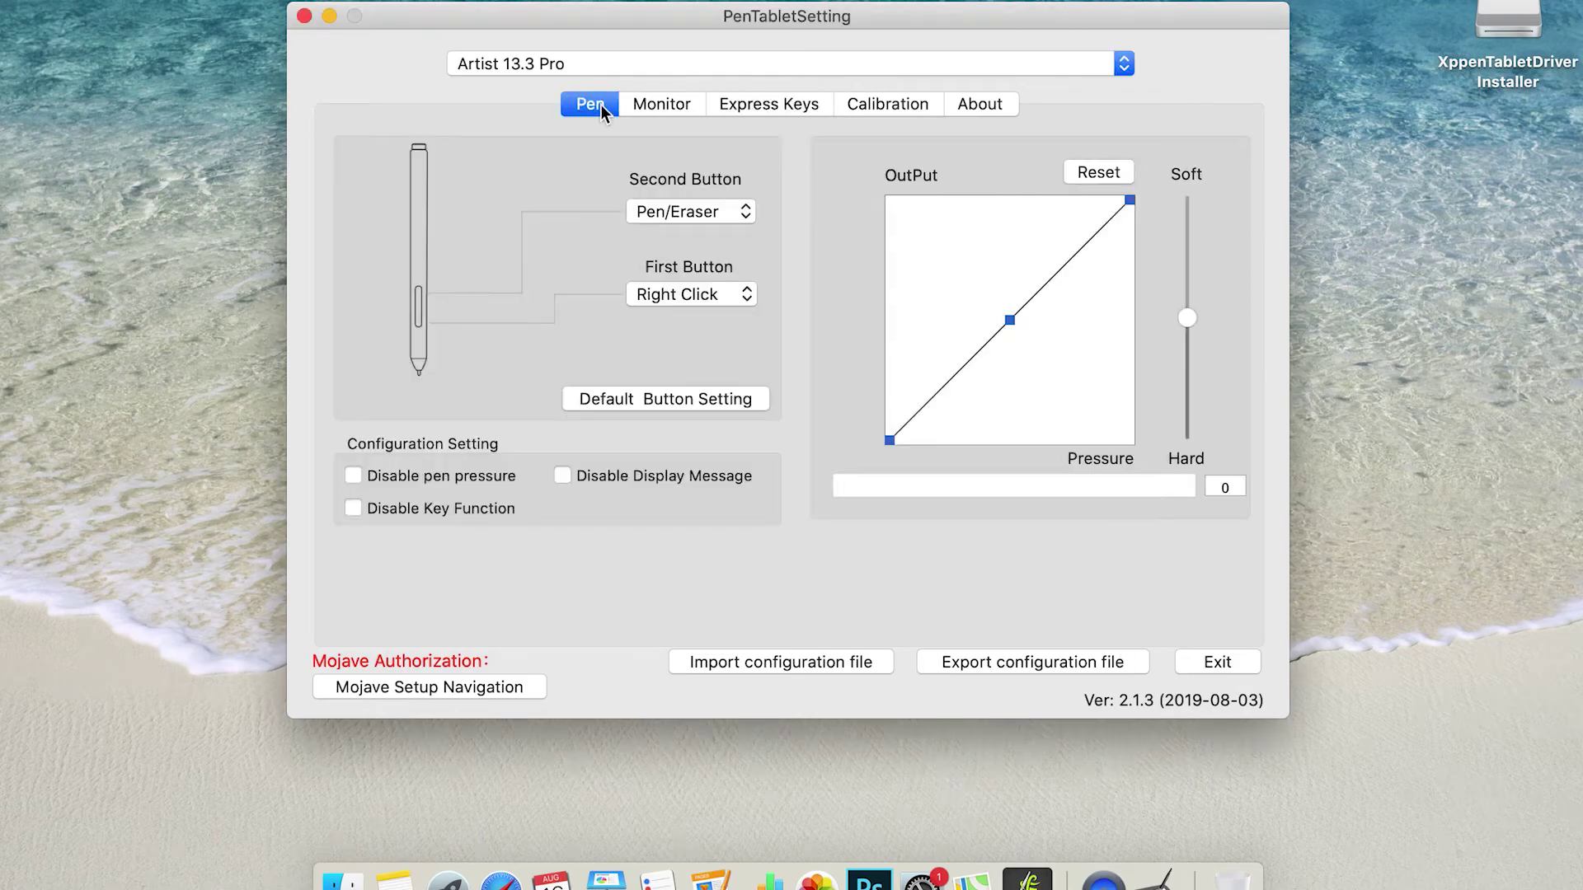
# Set the pen's second button to Left Click.
pyautogui.click(672, 211)
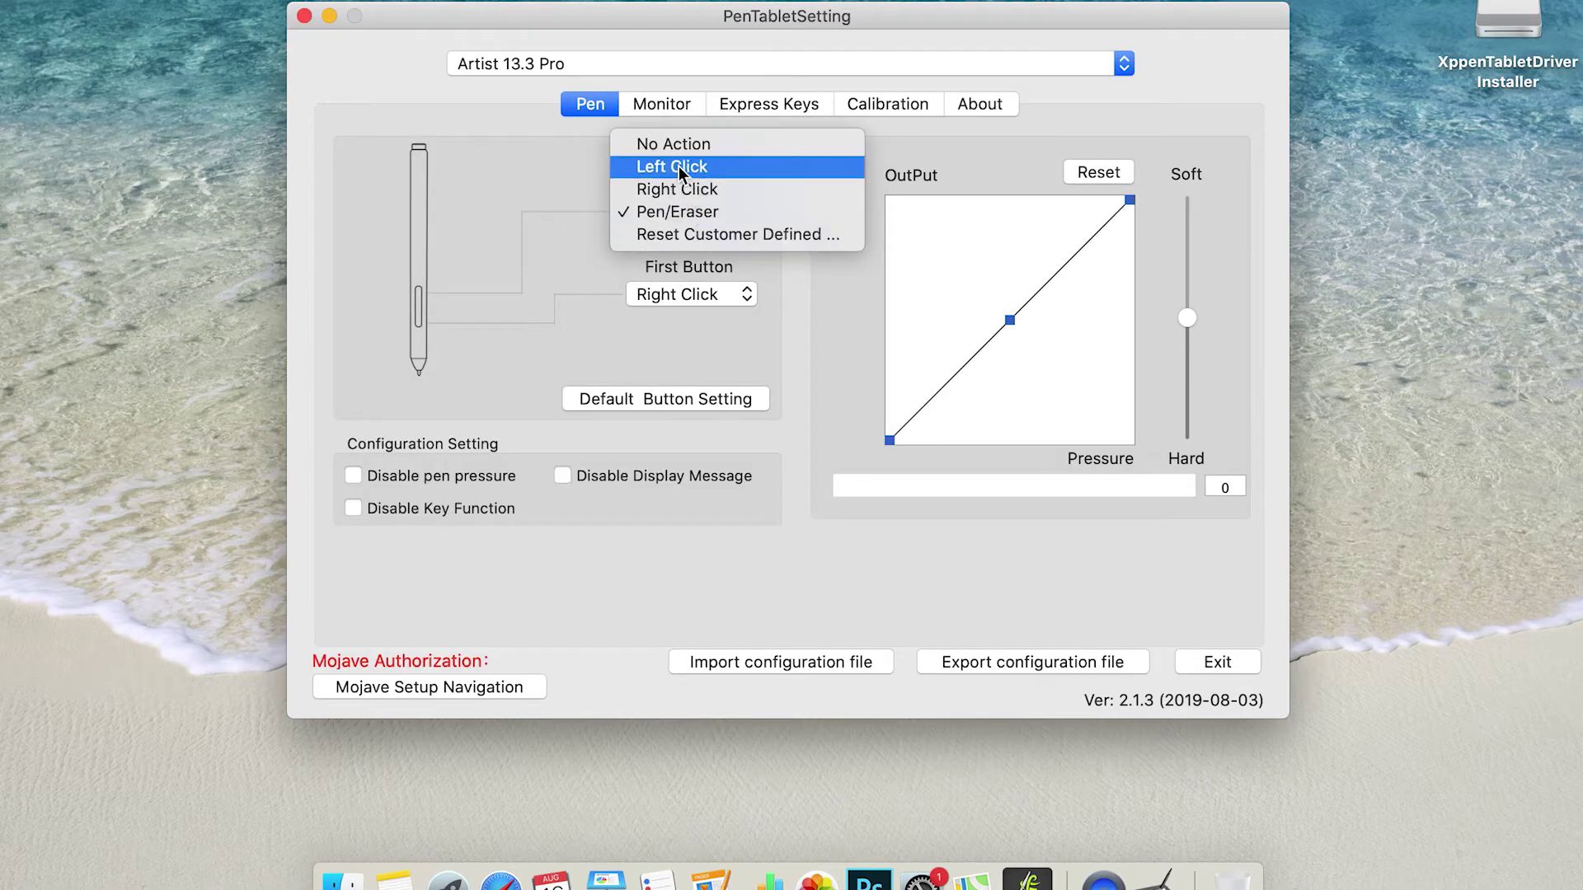
pyautogui.click(679, 166)
pyautogui.click(691, 221)
pyautogui.click(689, 233)
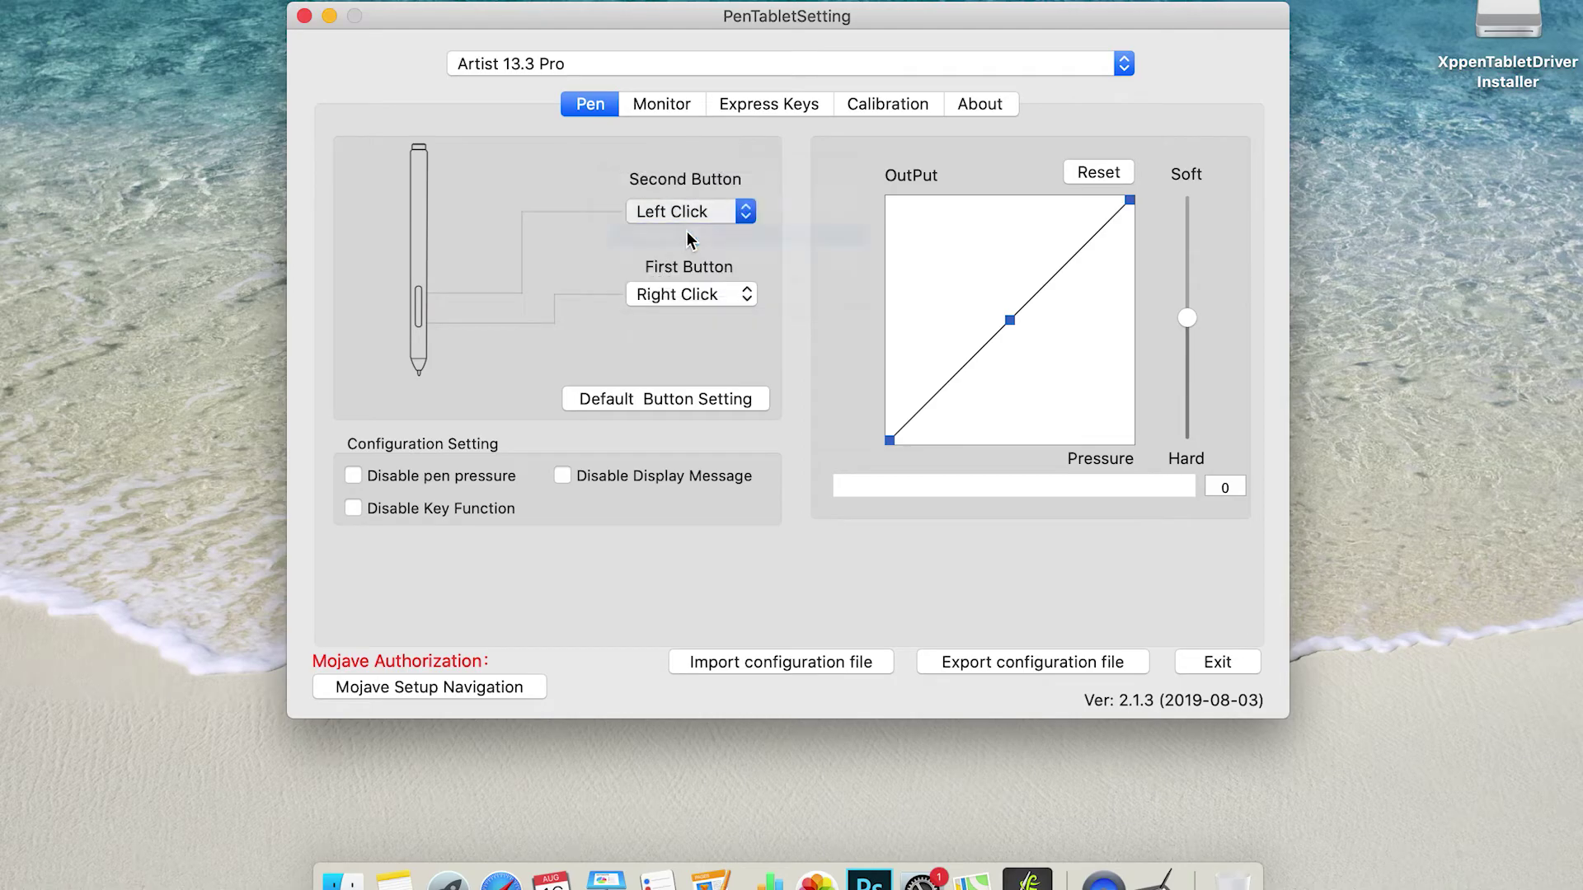
# Open the customer-defined action settings of the pen's second button and show its hotkey options.
pyautogui.click(685, 212)
pyautogui.click(689, 257)
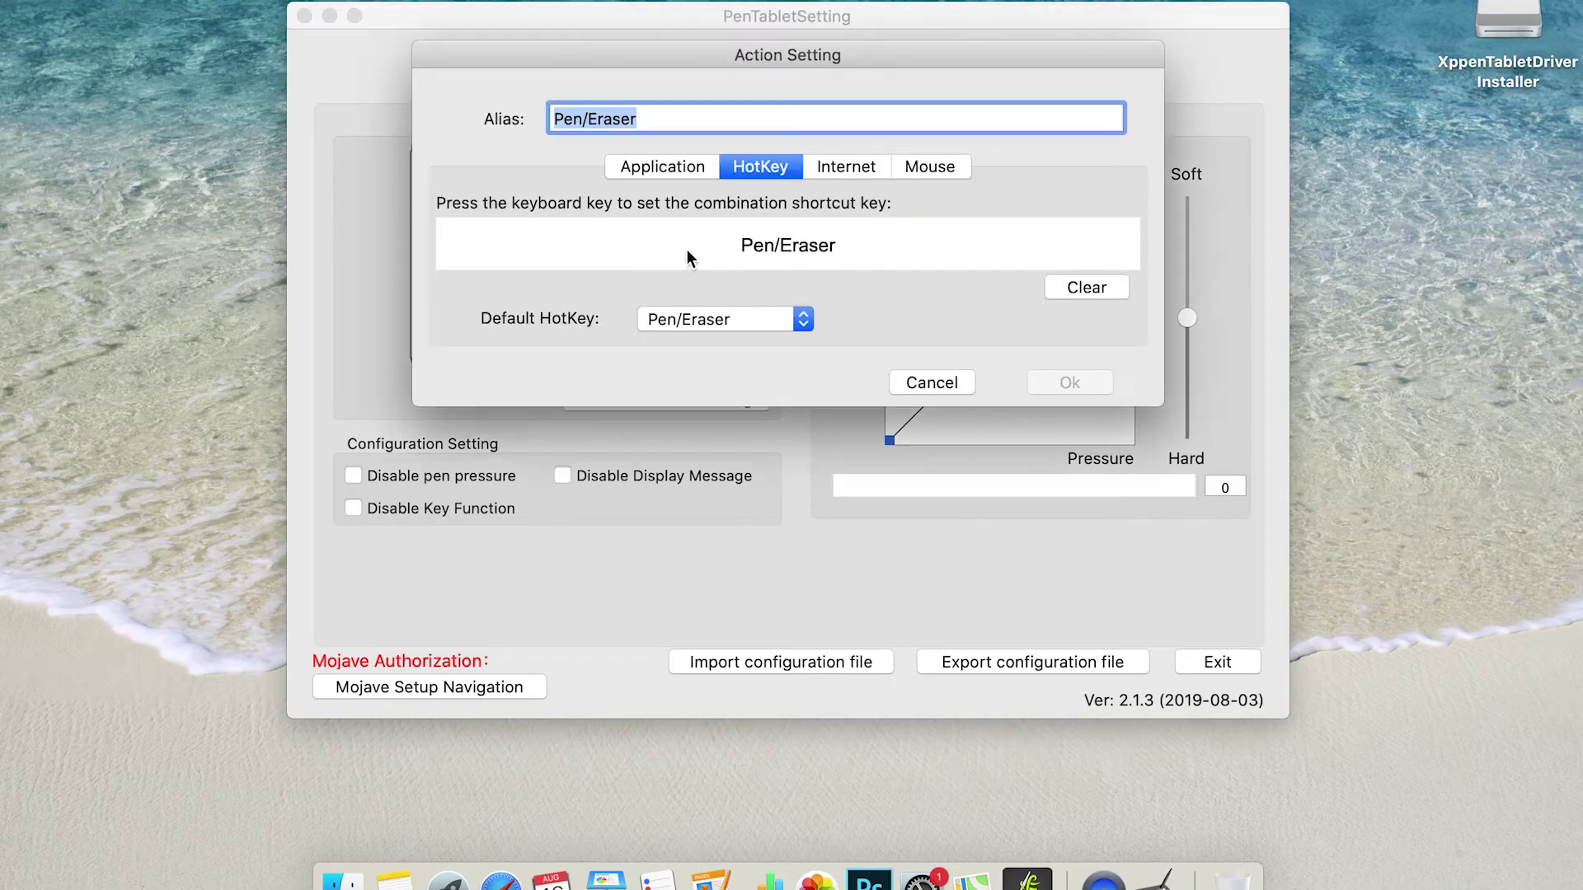
pyautogui.click(665, 164)
pyautogui.click(758, 166)
# Choose Page Up as the default hotkey for the second button.
pyautogui.click(768, 319)
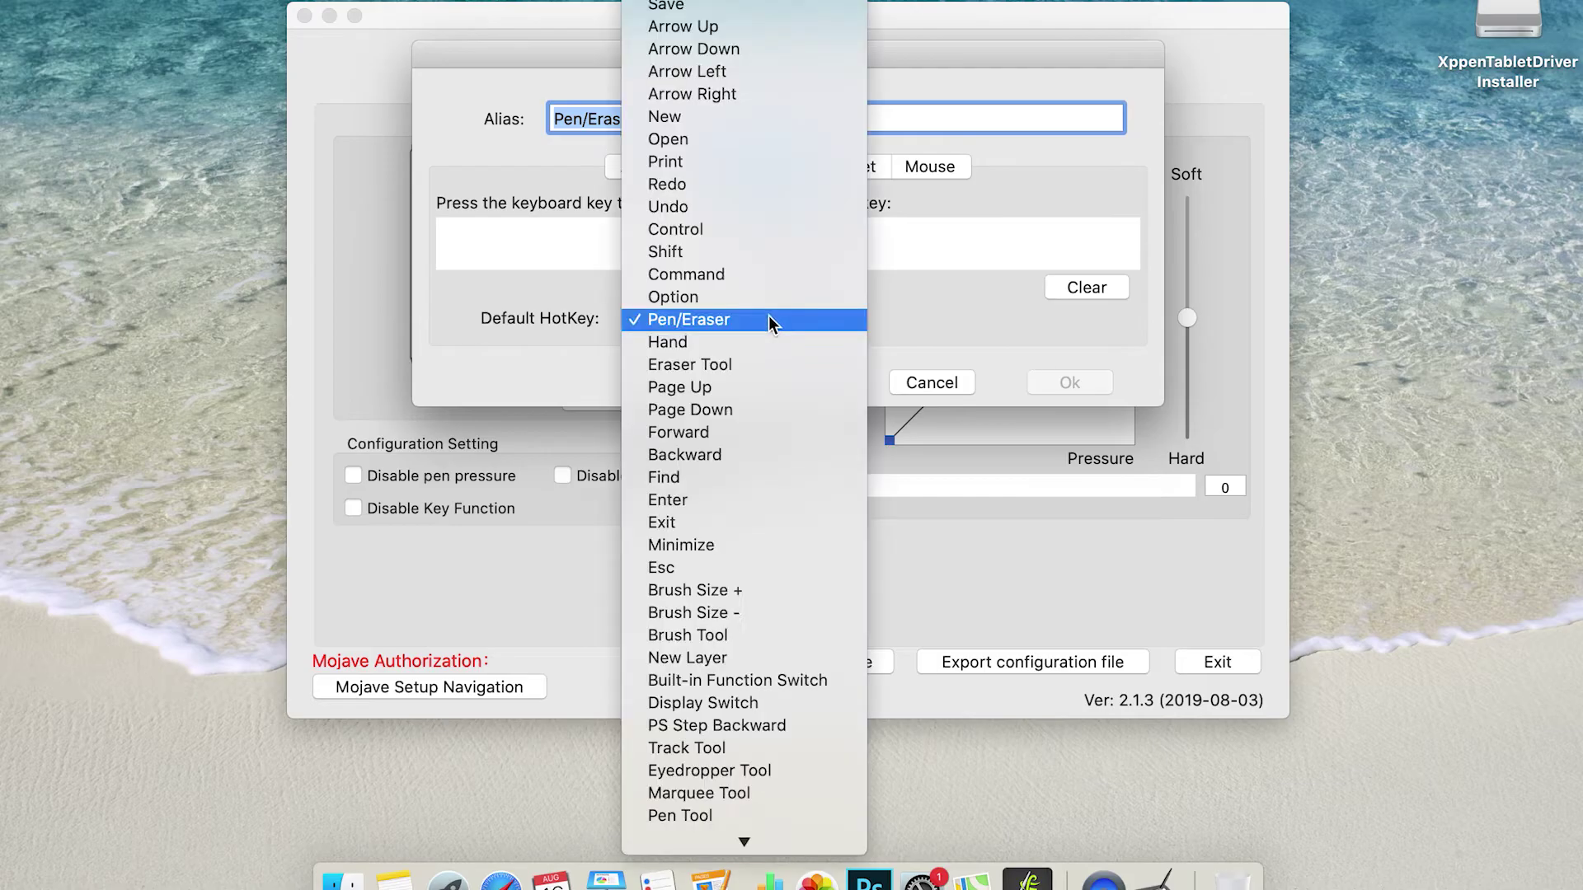
pyautogui.moveTo(742, 842)
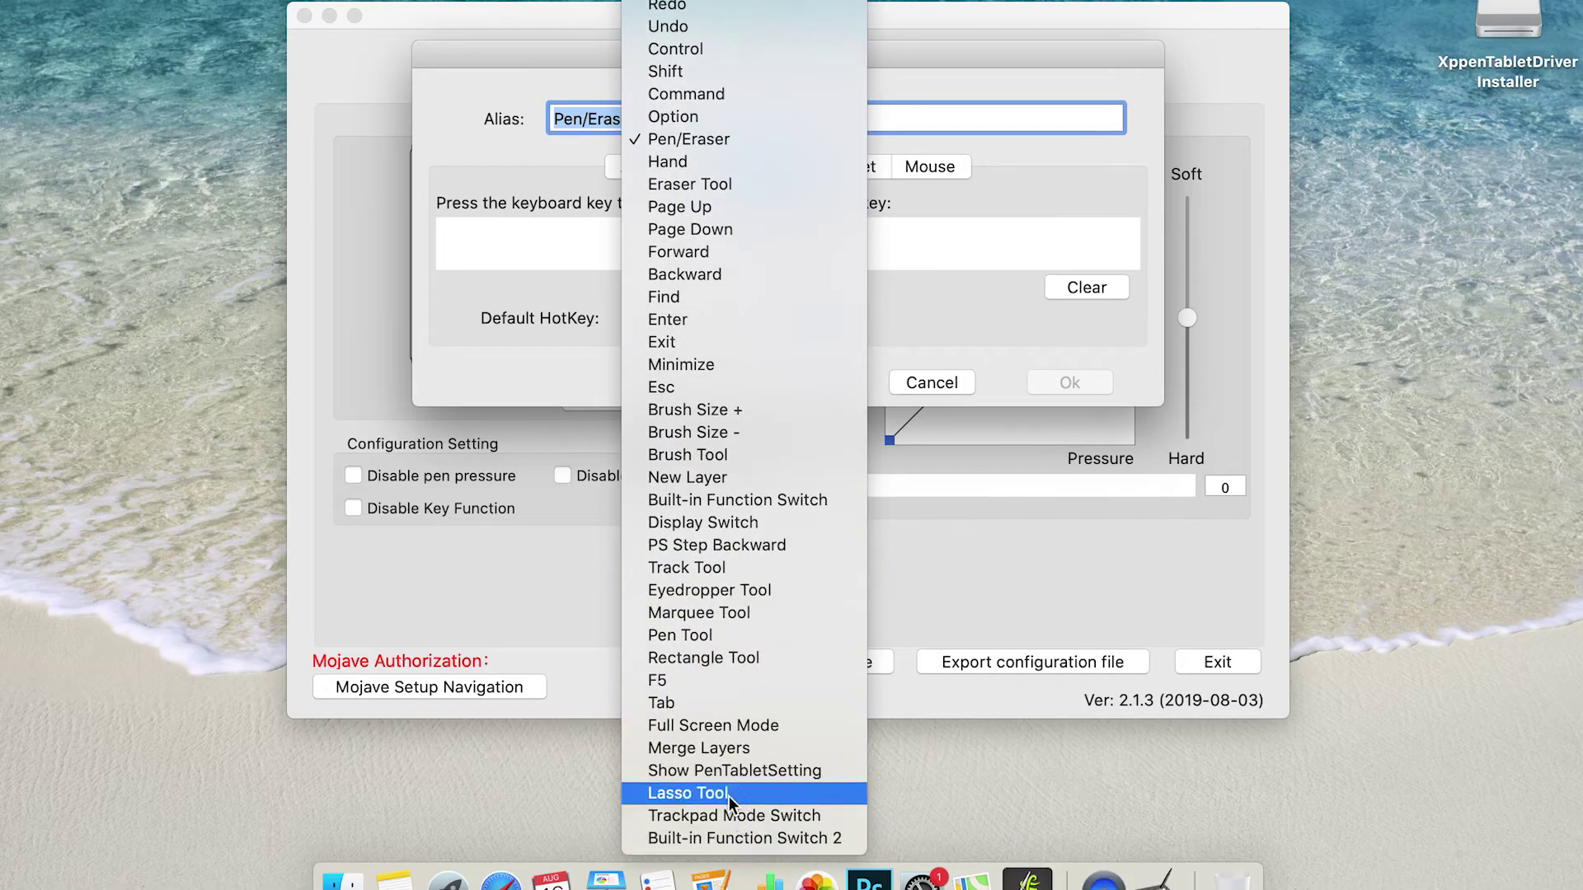
pyautogui.click(725, 207)
# Record the shortcut combination Command+J+K+M+N+H for the second button and clear it.
pyautogui.click(845, 247)
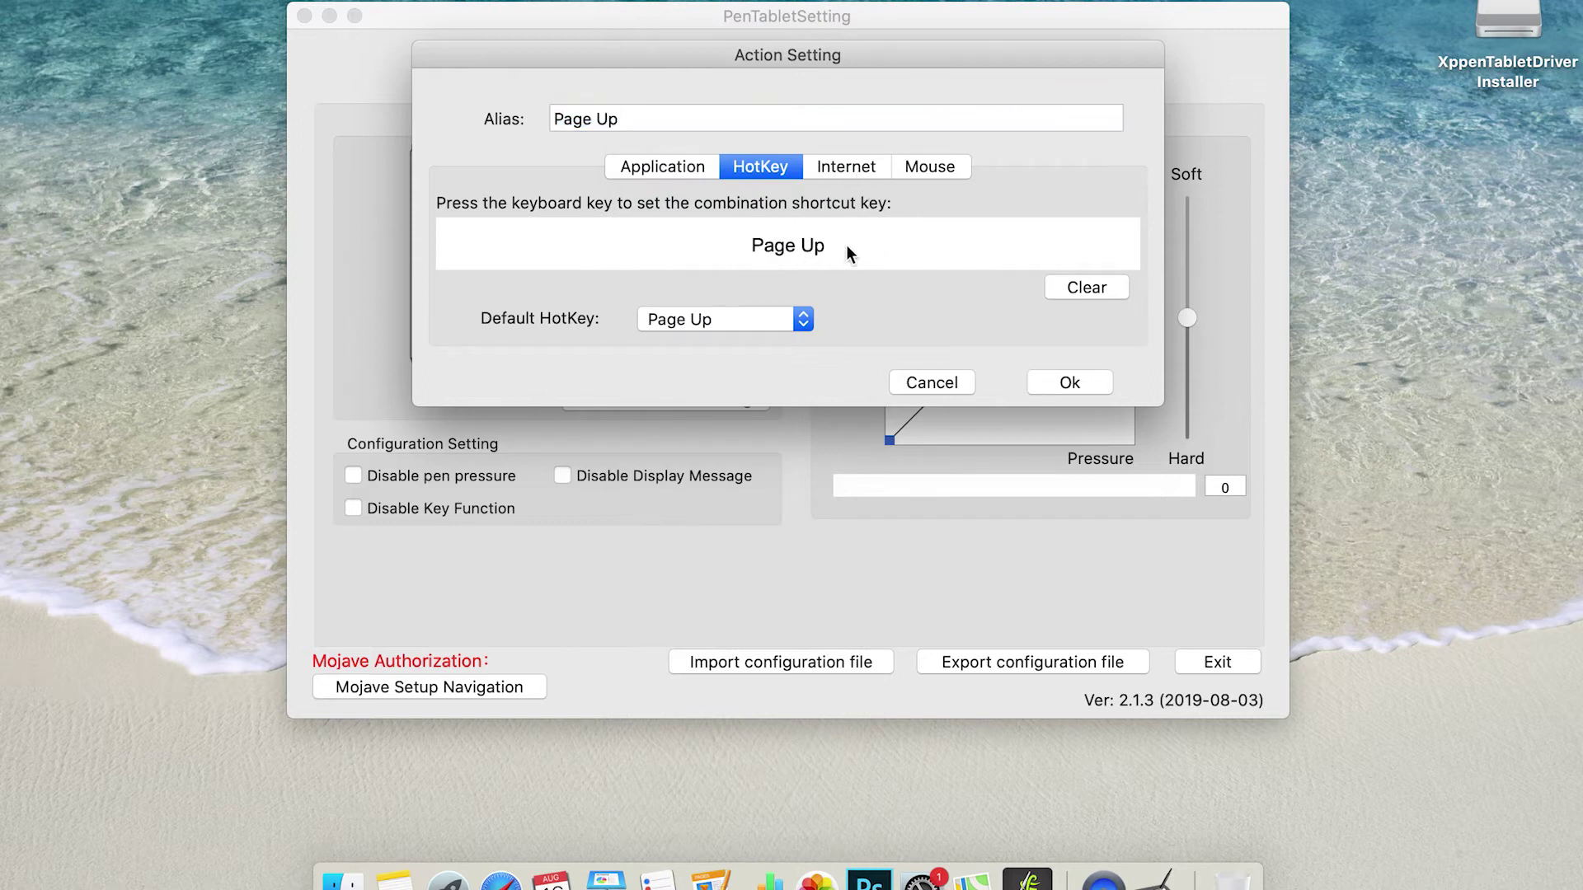
pyautogui.press('BackSpace')
pyautogui.press('super+j+k+m+n')
pyautogui.press('super+h')
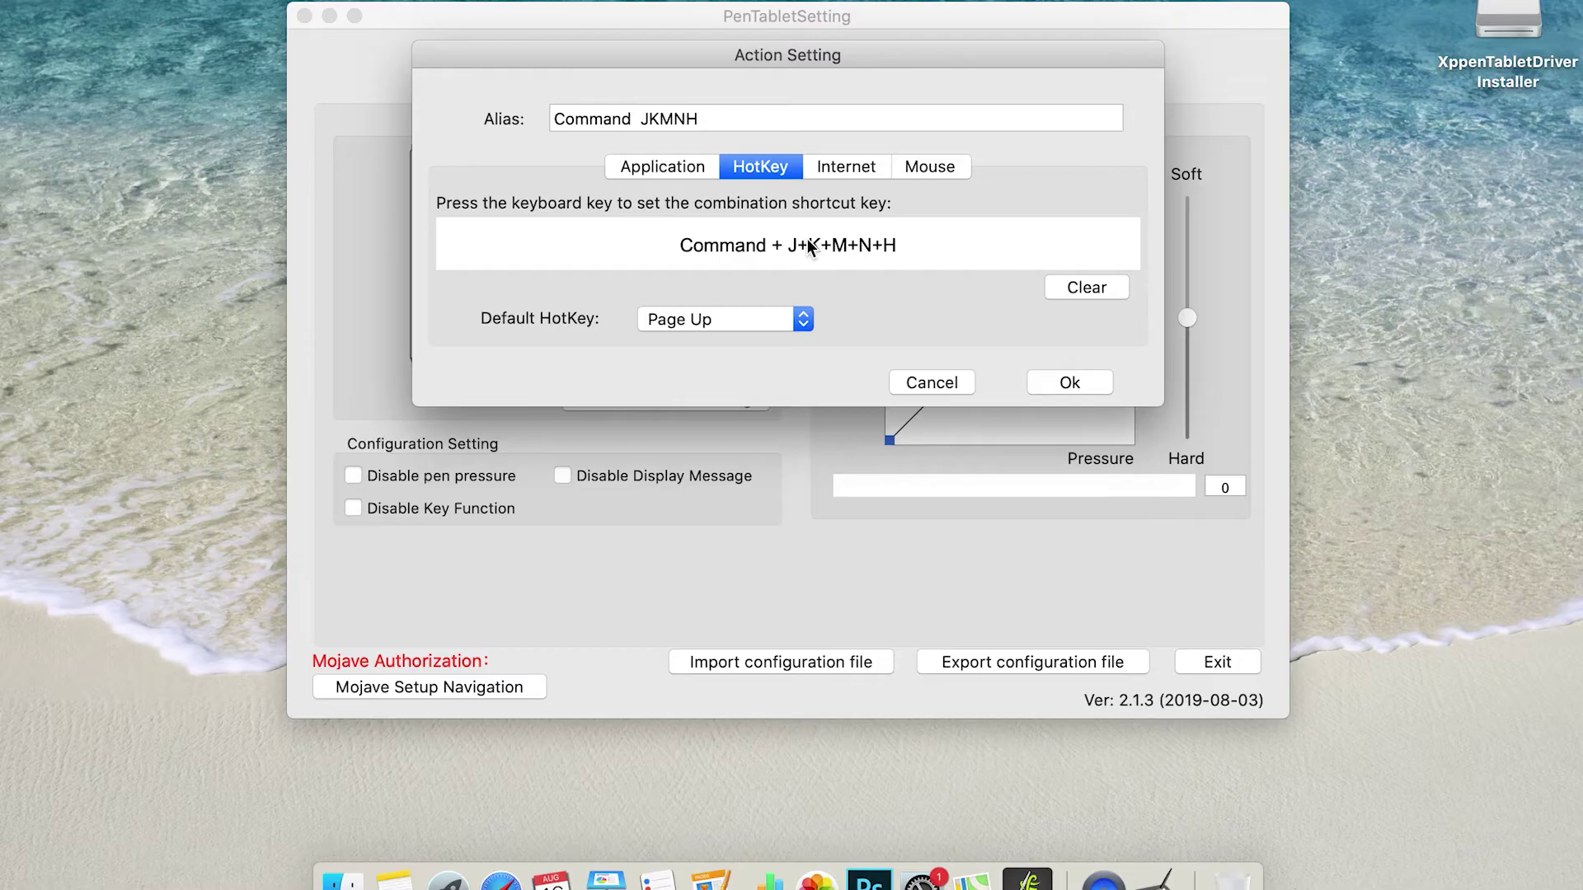
pyautogui.click(1076, 285)
# Record a Command and Control combination with M, J, X and S as the button's shortcut and clear it.
pyautogui.press('super')
pyautogui.press('ctrl')
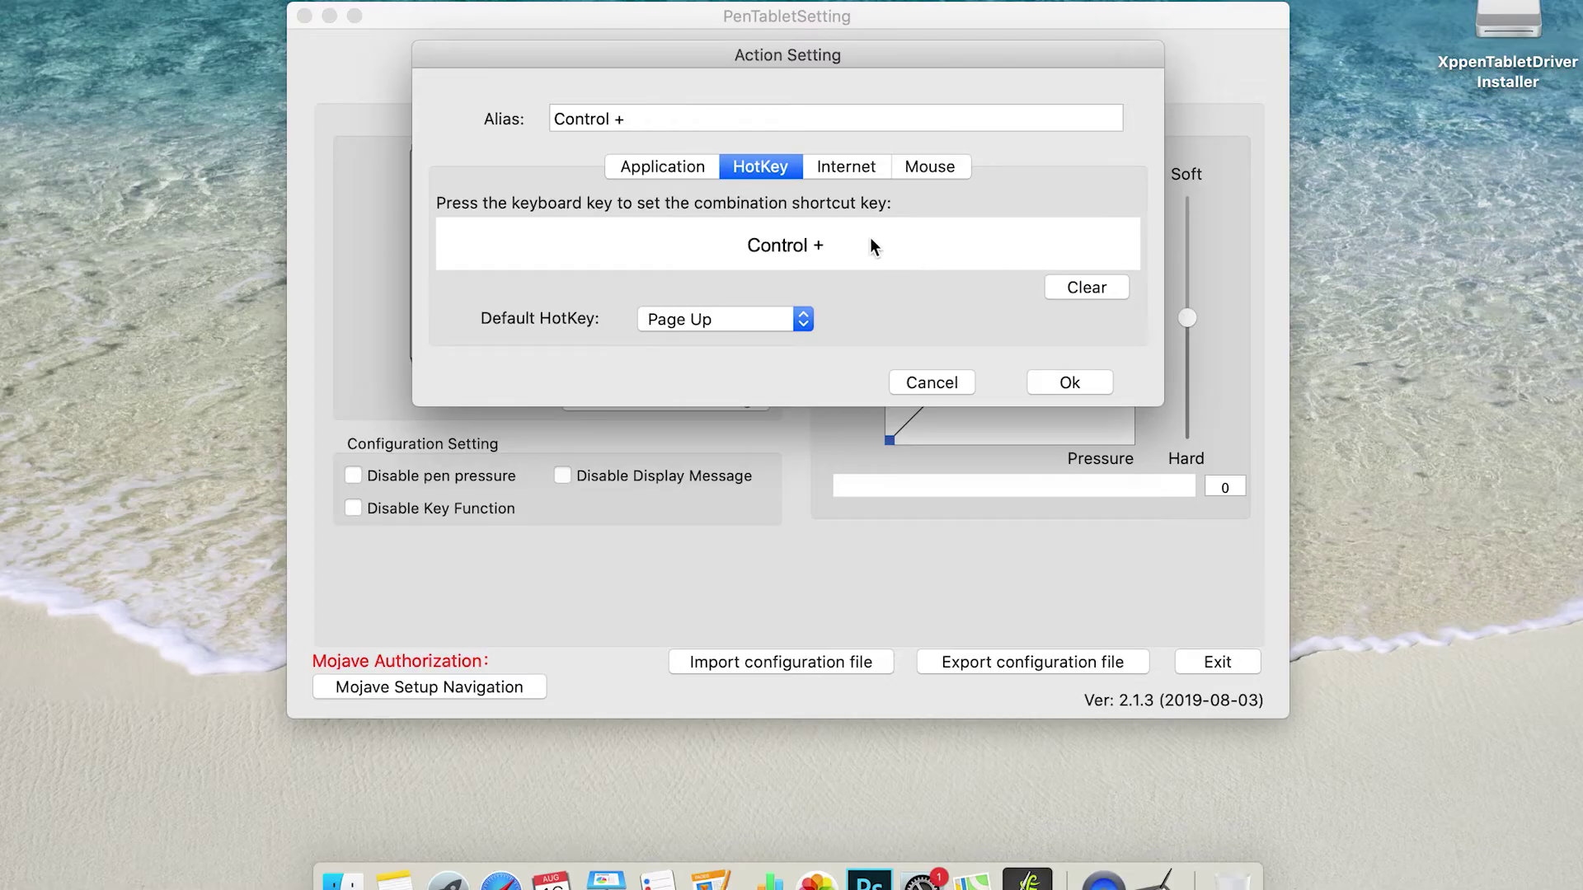
pyautogui.press('super')
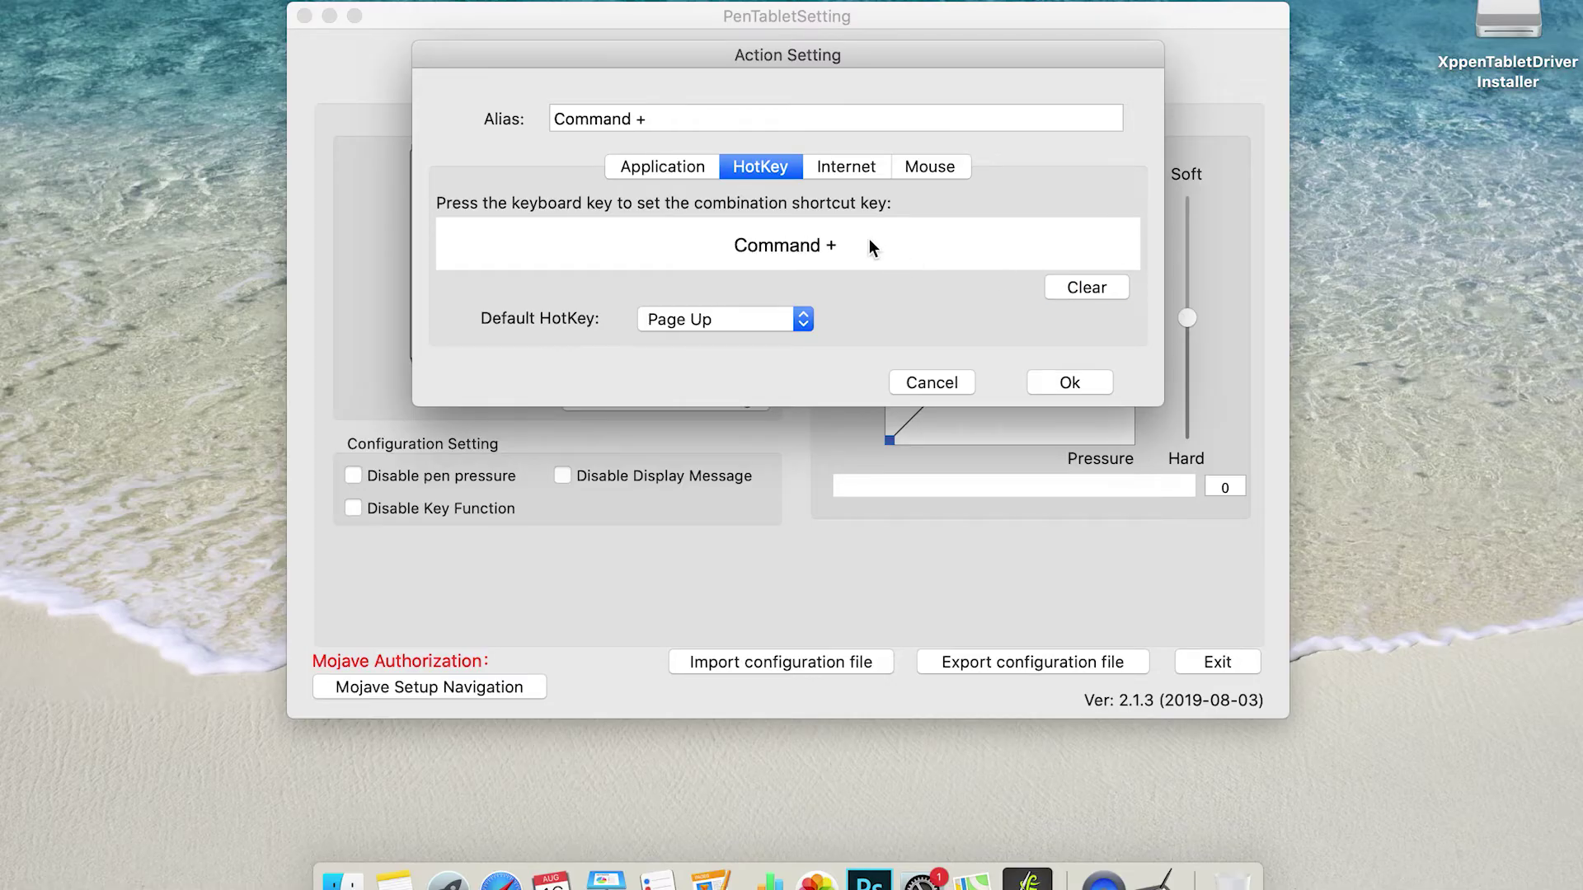
pyautogui.press('super+ctrl')
pyautogui.press('super+ctrl+m')
pyautogui.press('super+ctrl+j')
pyautogui.press('super+ctrl+x')
pyautogui.press('super+ctrl+s')
pyautogui.click(1072, 287)
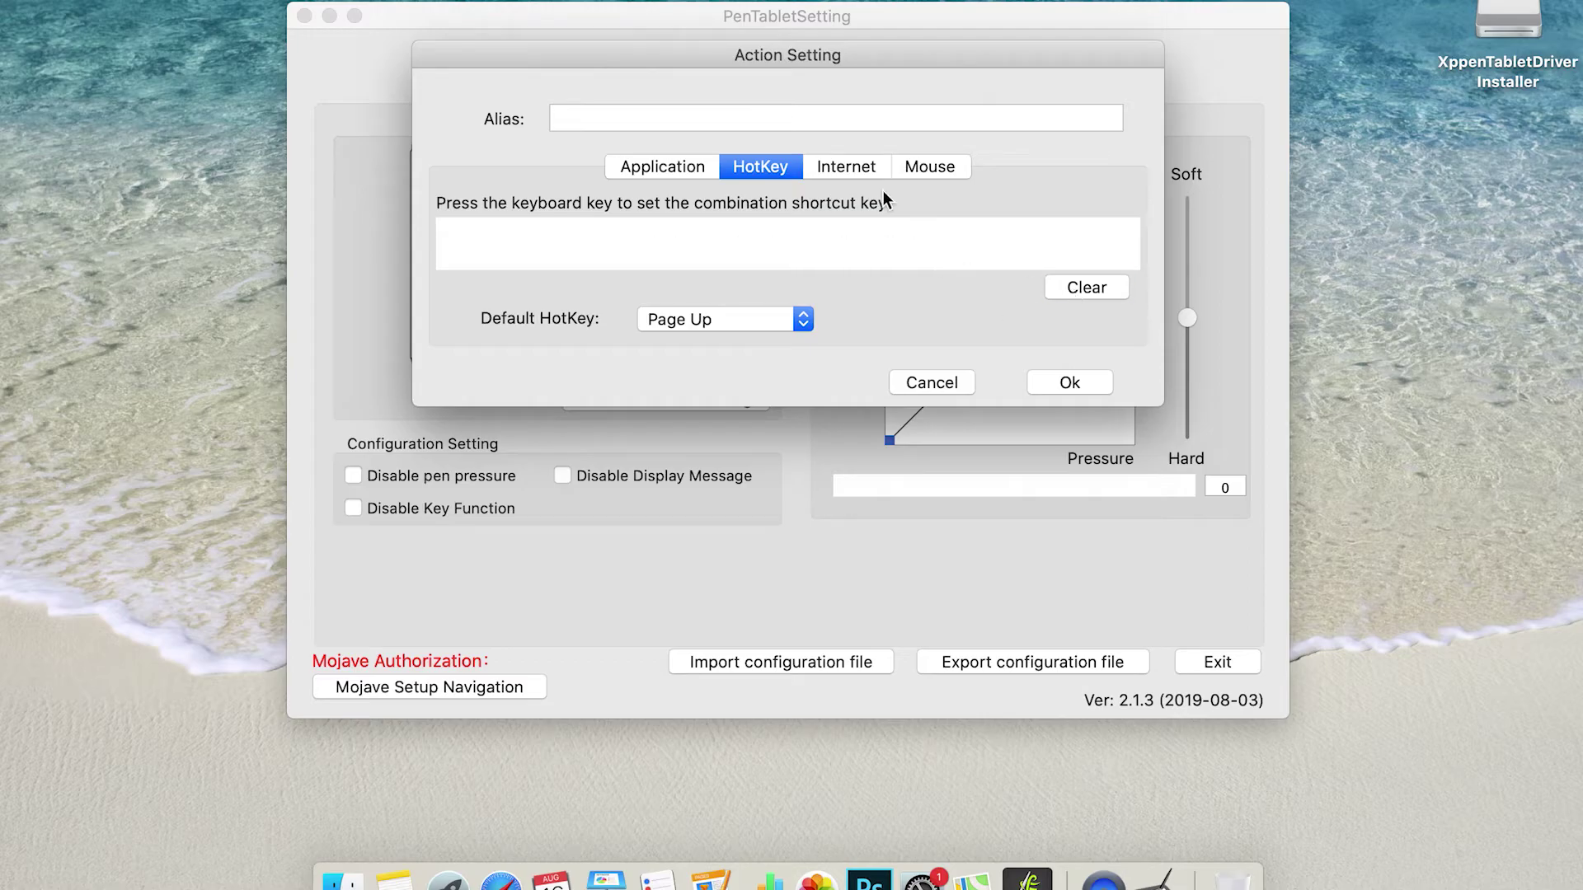
# Set the second button's mouse action to Left Double Click after trying Right Click.
pyautogui.click(862, 168)
pyautogui.click(922, 167)
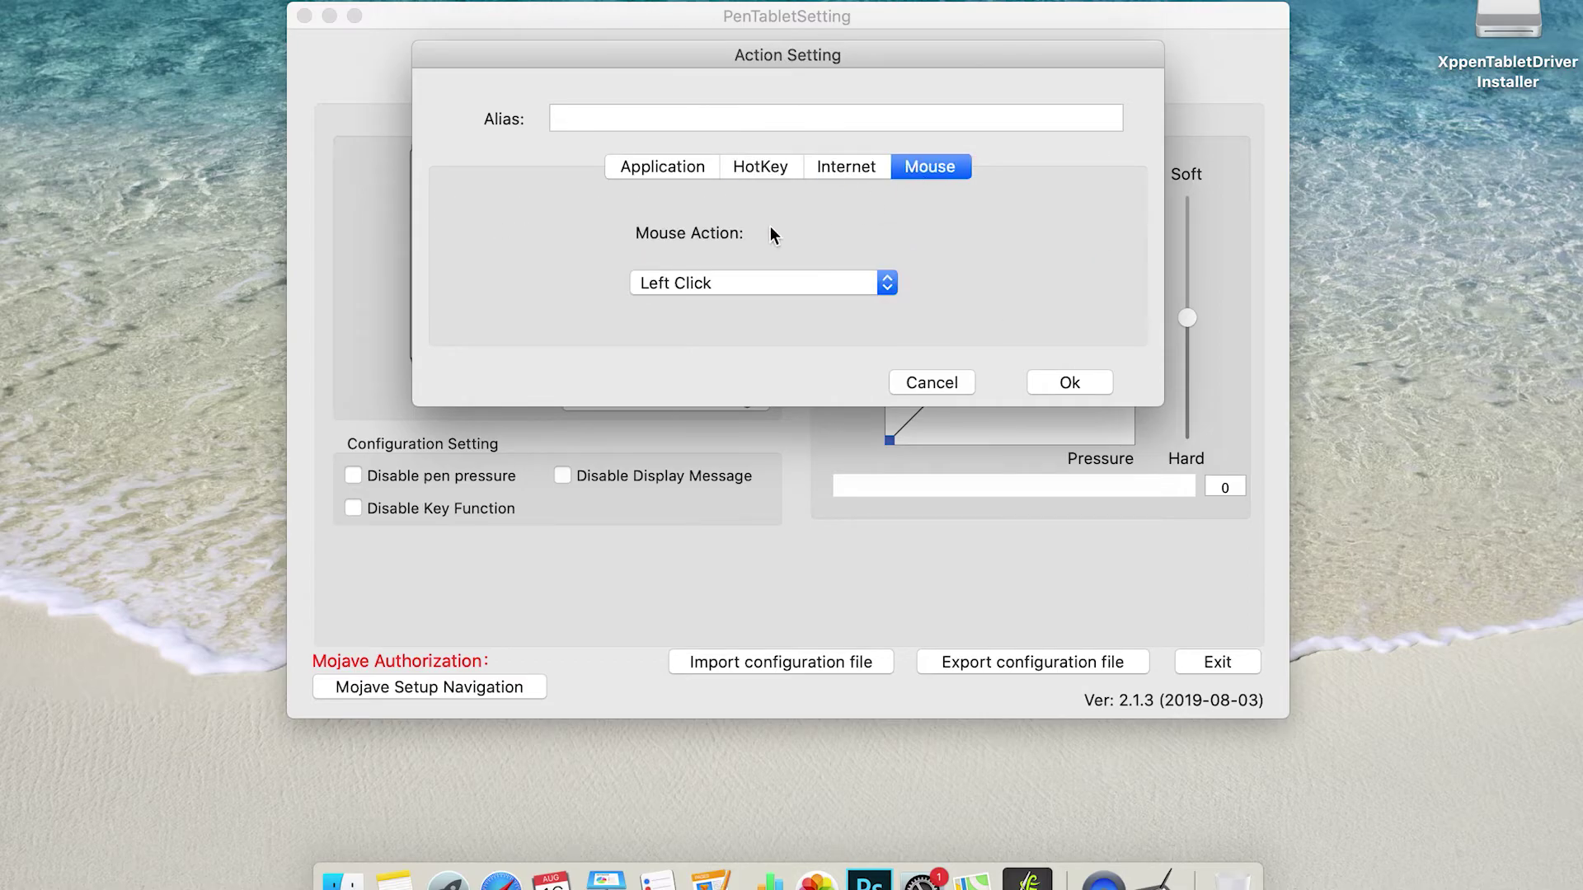
pyautogui.click(797, 283)
pyautogui.click(760, 322)
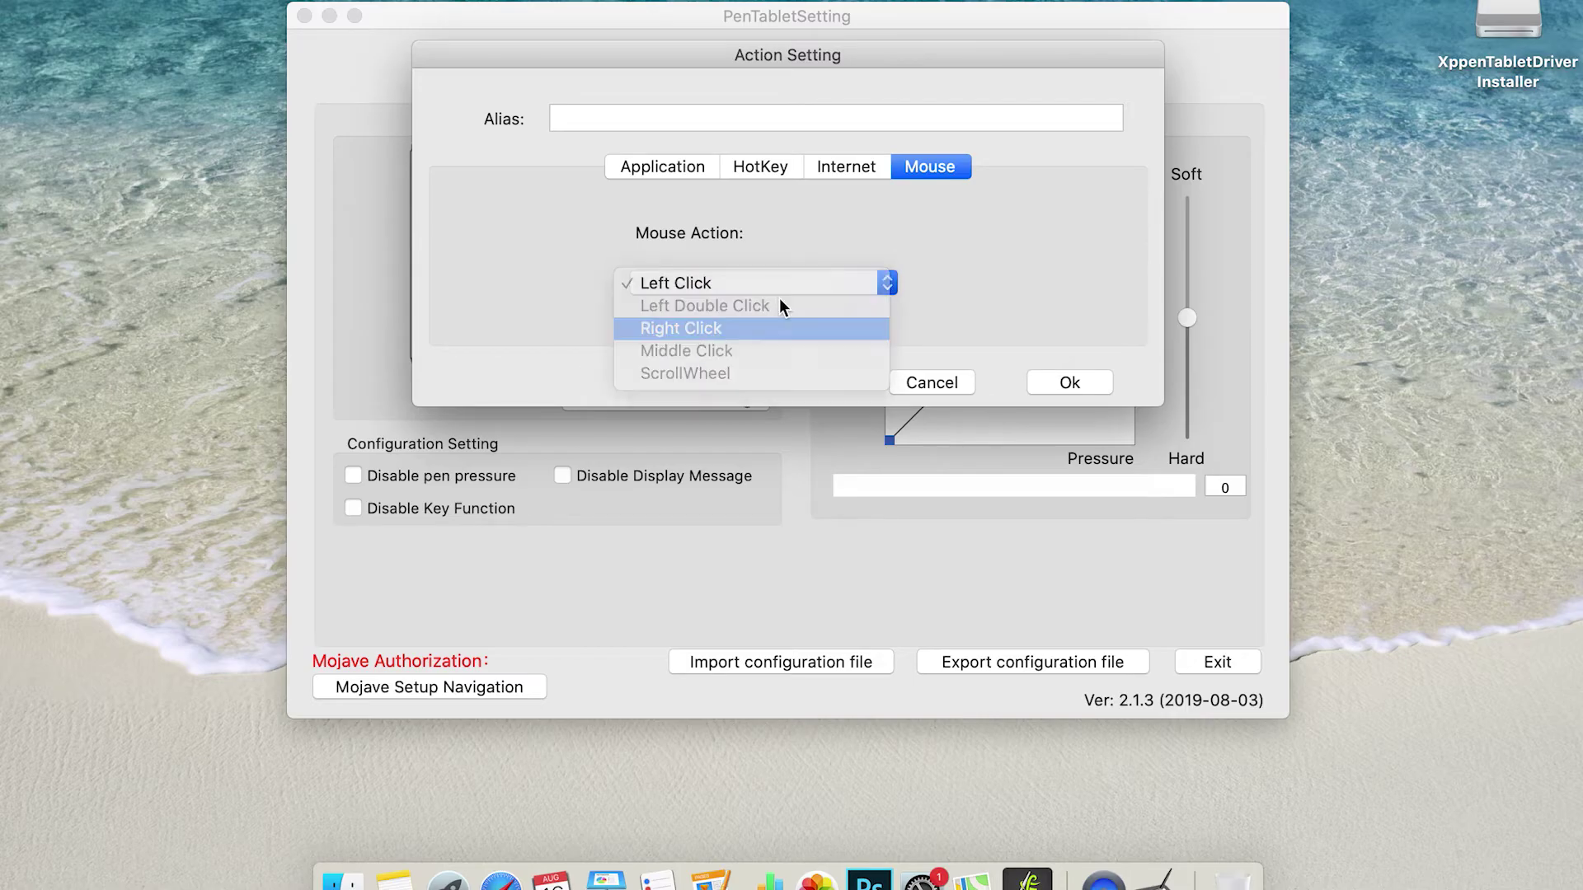
pyautogui.click(833, 283)
pyautogui.click(759, 261)
# Assign the default hotkey Brush Size + to the second button and apply the action.
pyautogui.click(761, 168)
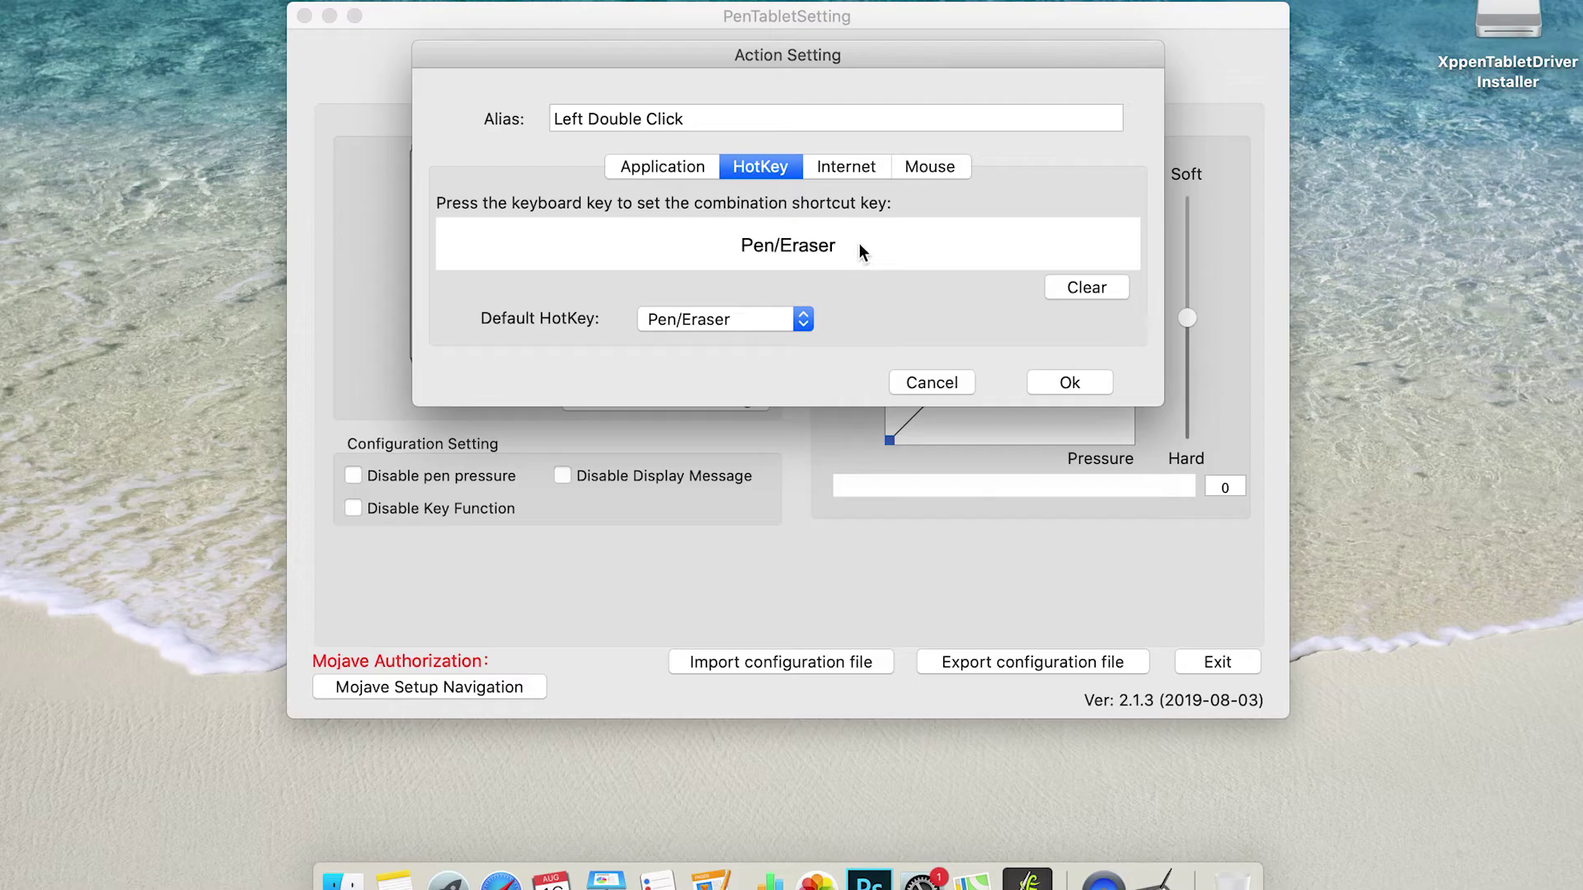
pyautogui.click(803, 319)
pyautogui.click(746, 591)
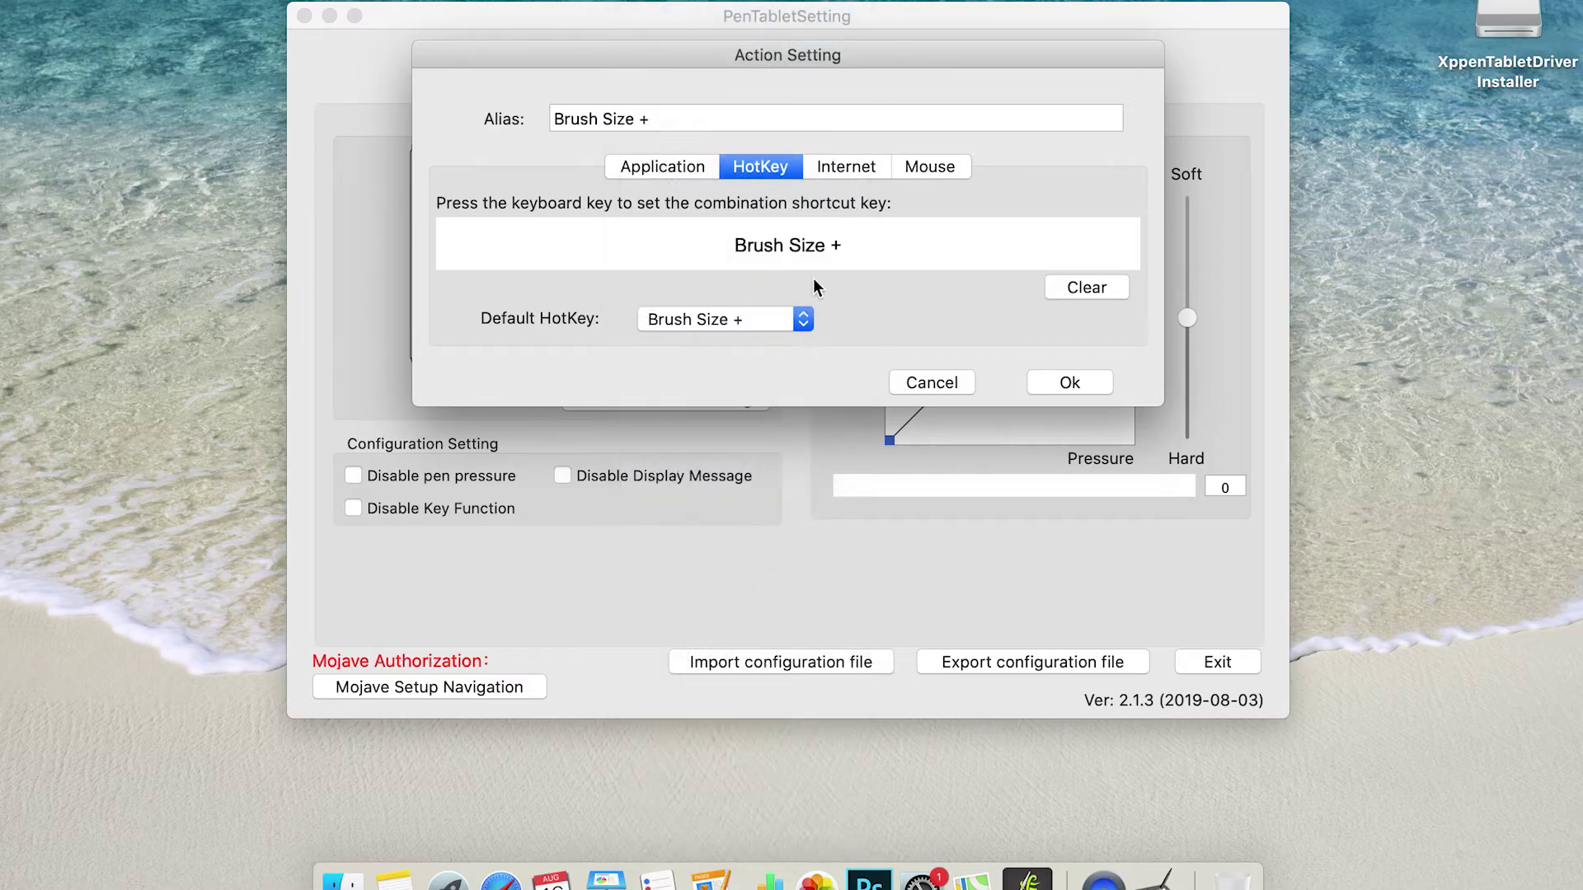
pyautogui.click(1064, 383)
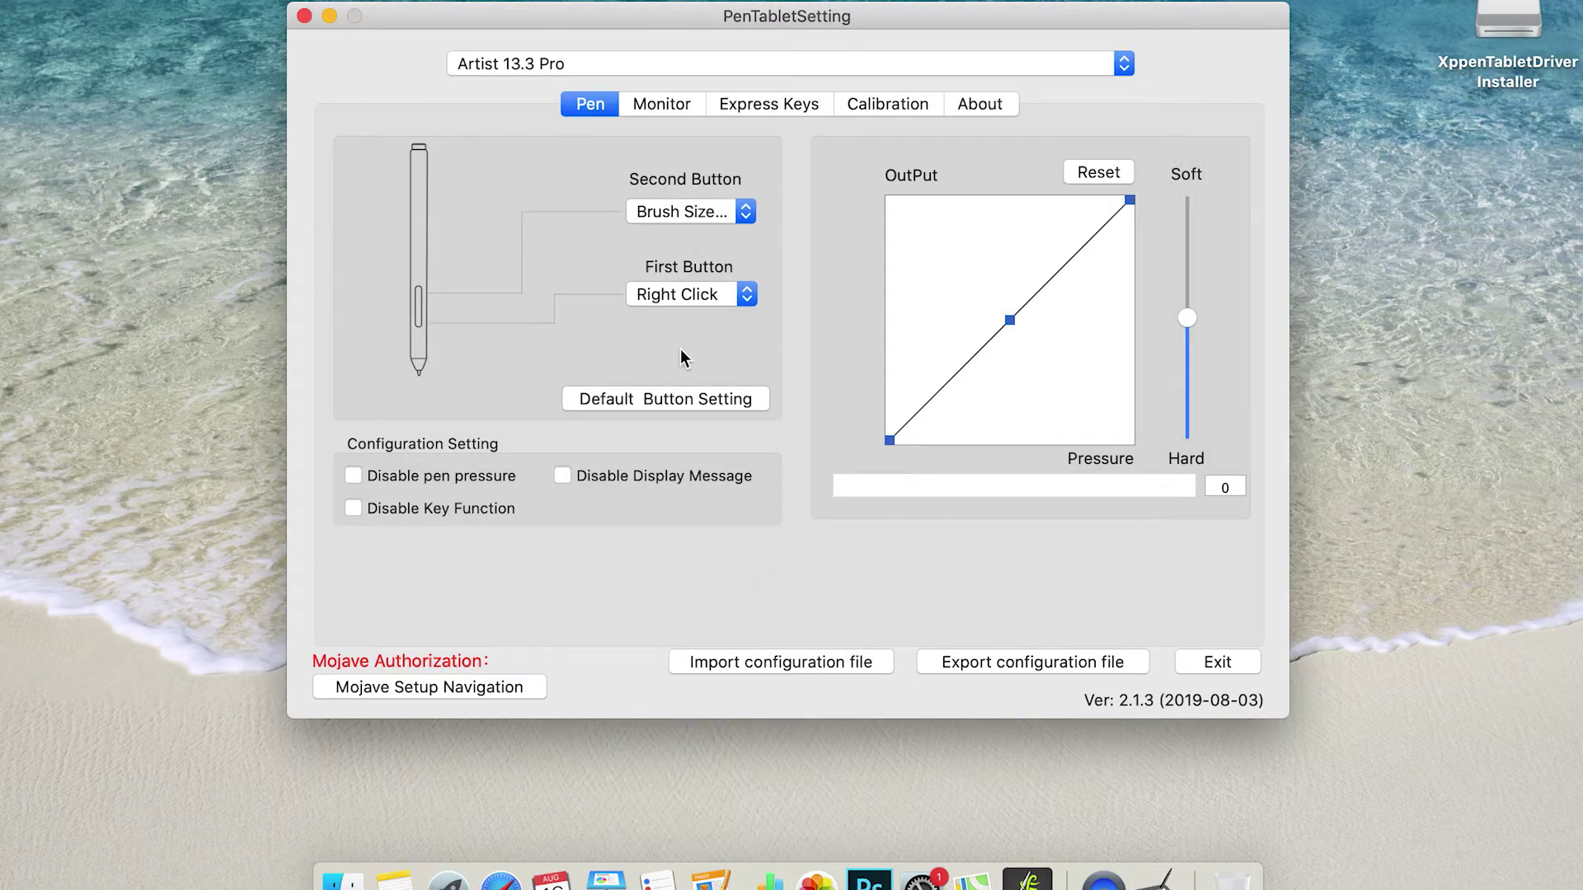
# Try assigning Pen/Eraser to the pen's first button.
pyautogui.click(711, 299)
pyautogui.click(682, 293)
pyautogui.moveTo(690, 303); pyautogui.dragTo(681, 323)
# Review the application, hotkey, internet and mouse options of the first button's customer-defined action without applying any.
pyautogui.click(689, 303)
pyautogui.click(689, 326)
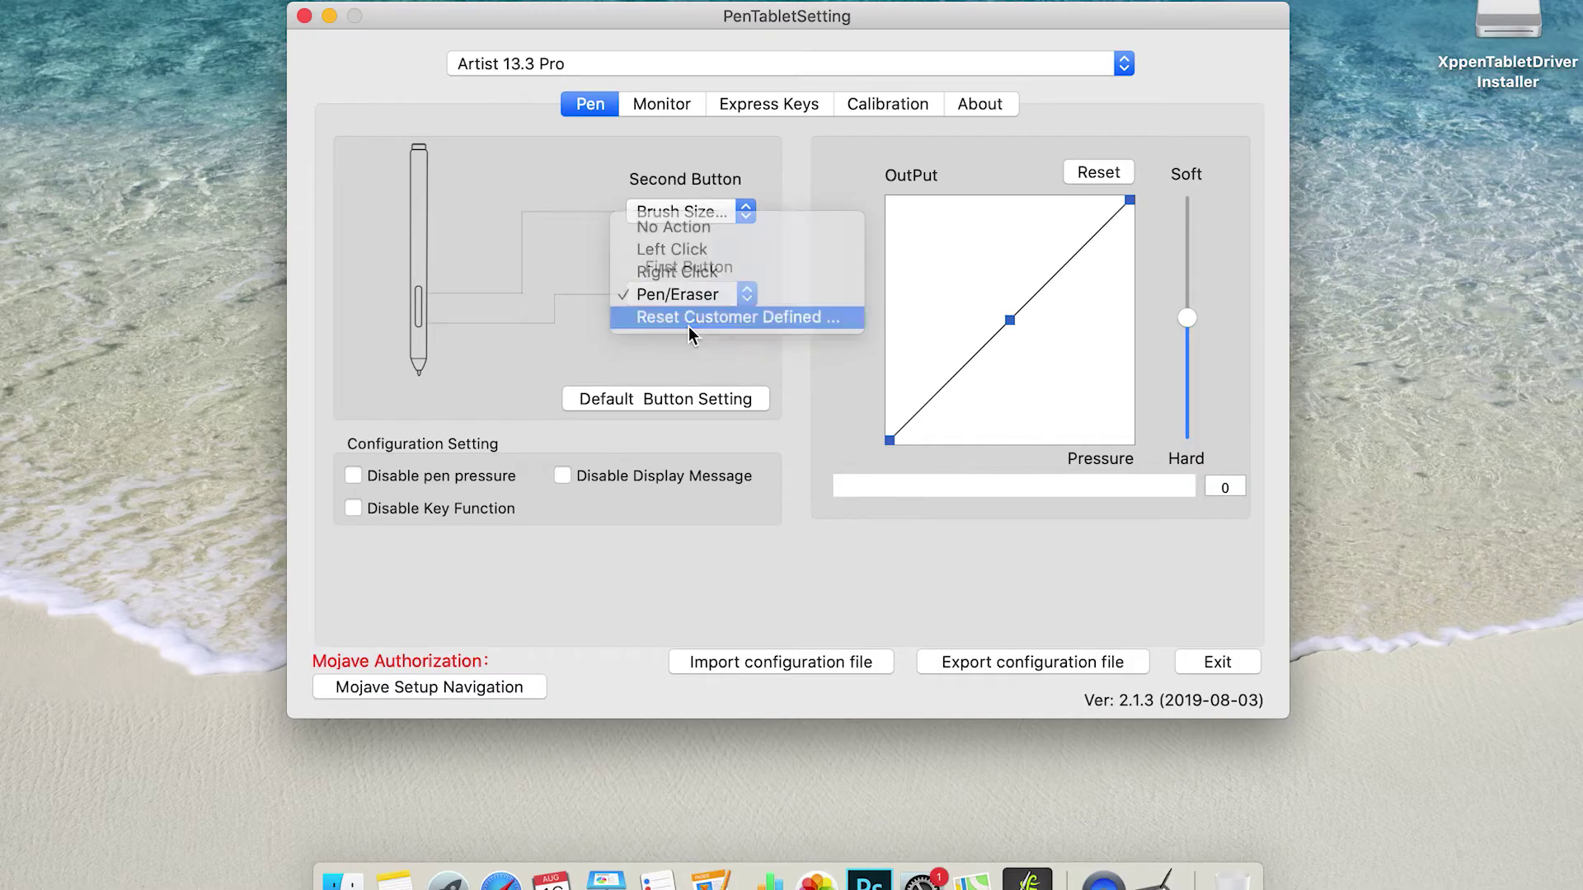
pyautogui.click(655, 219)
pyautogui.click(760, 216)
pyautogui.click(846, 215)
pyautogui.click(930, 216)
pyautogui.click(907, 431)
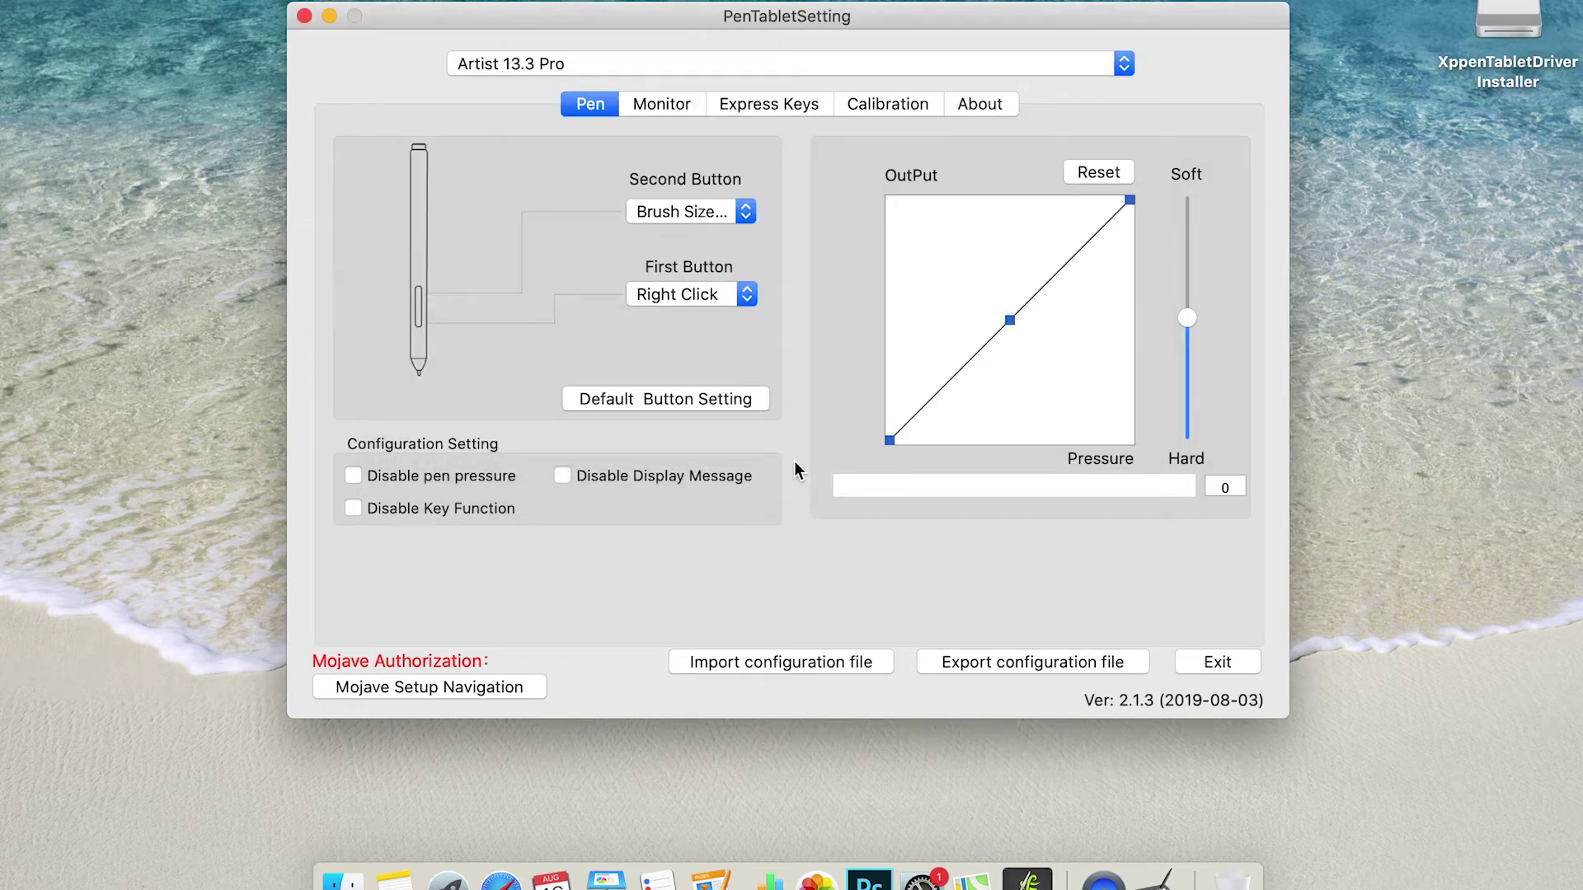
# Test the pen pressure and adjust the pressure sensitivity between Soft and Hard.
pyautogui.click(1037, 505)
pyautogui.click(1046, 505)
pyautogui.click(1047, 506)
pyautogui.click(1048, 511)
pyautogui.moveTo(1193, 229); pyautogui.dragTo(1184, 294)
# Set the tablet's monitor mapping to Color LCD.
pyautogui.click(657, 102)
pyautogui.click(704, 165)
pyautogui.click(713, 189)
pyautogui.click(725, 174)
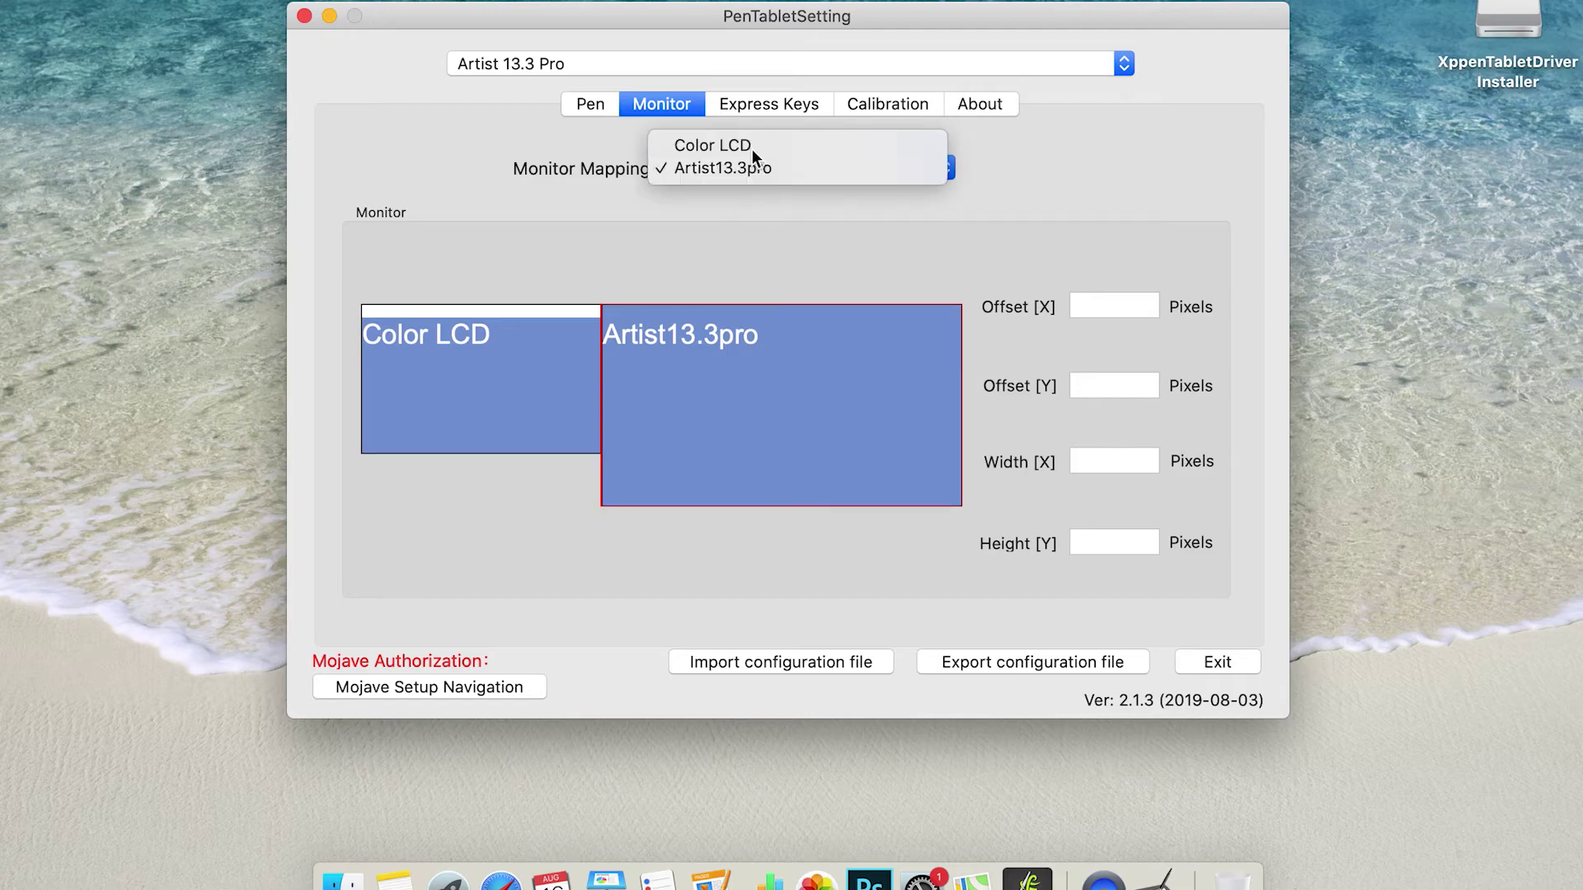
pyautogui.click(752, 150)
# Go through the tablet's shortcut keys in the express key settings and select K7.
pyautogui.click(758, 102)
pyautogui.click(554, 198)
pyautogui.click(521, 241)
pyautogui.click(535, 202)
pyautogui.click(519, 240)
pyautogui.click(549, 201)
pyautogui.click(507, 237)
pyautogui.click(528, 203)
pyautogui.click(501, 177)
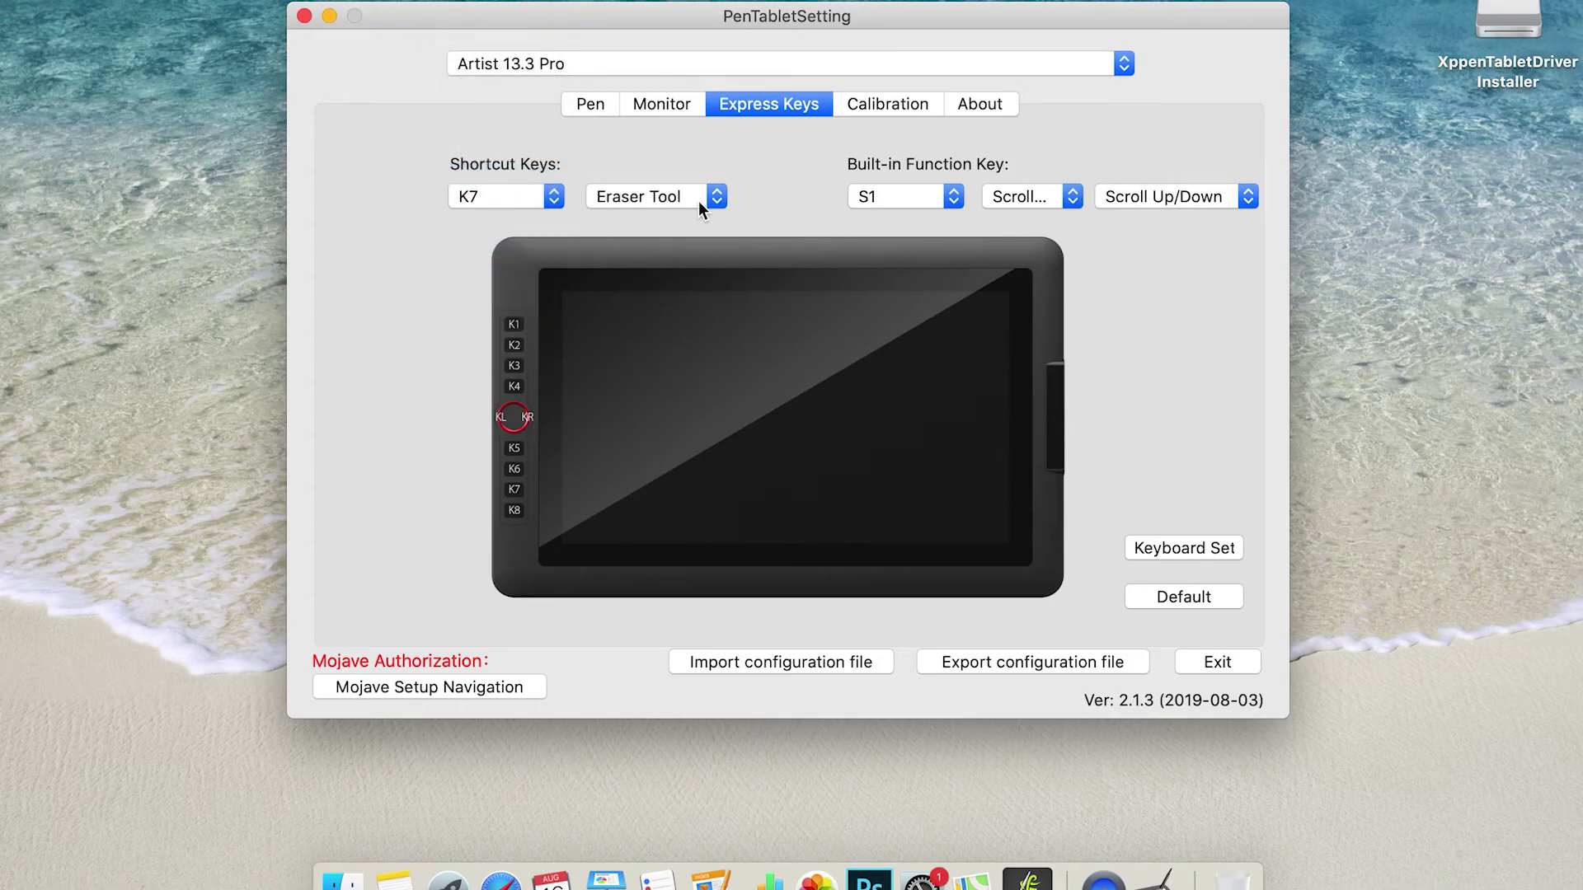
# Assign Brush Size - to the K7 shortcut key.
pyautogui.click(680, 199)
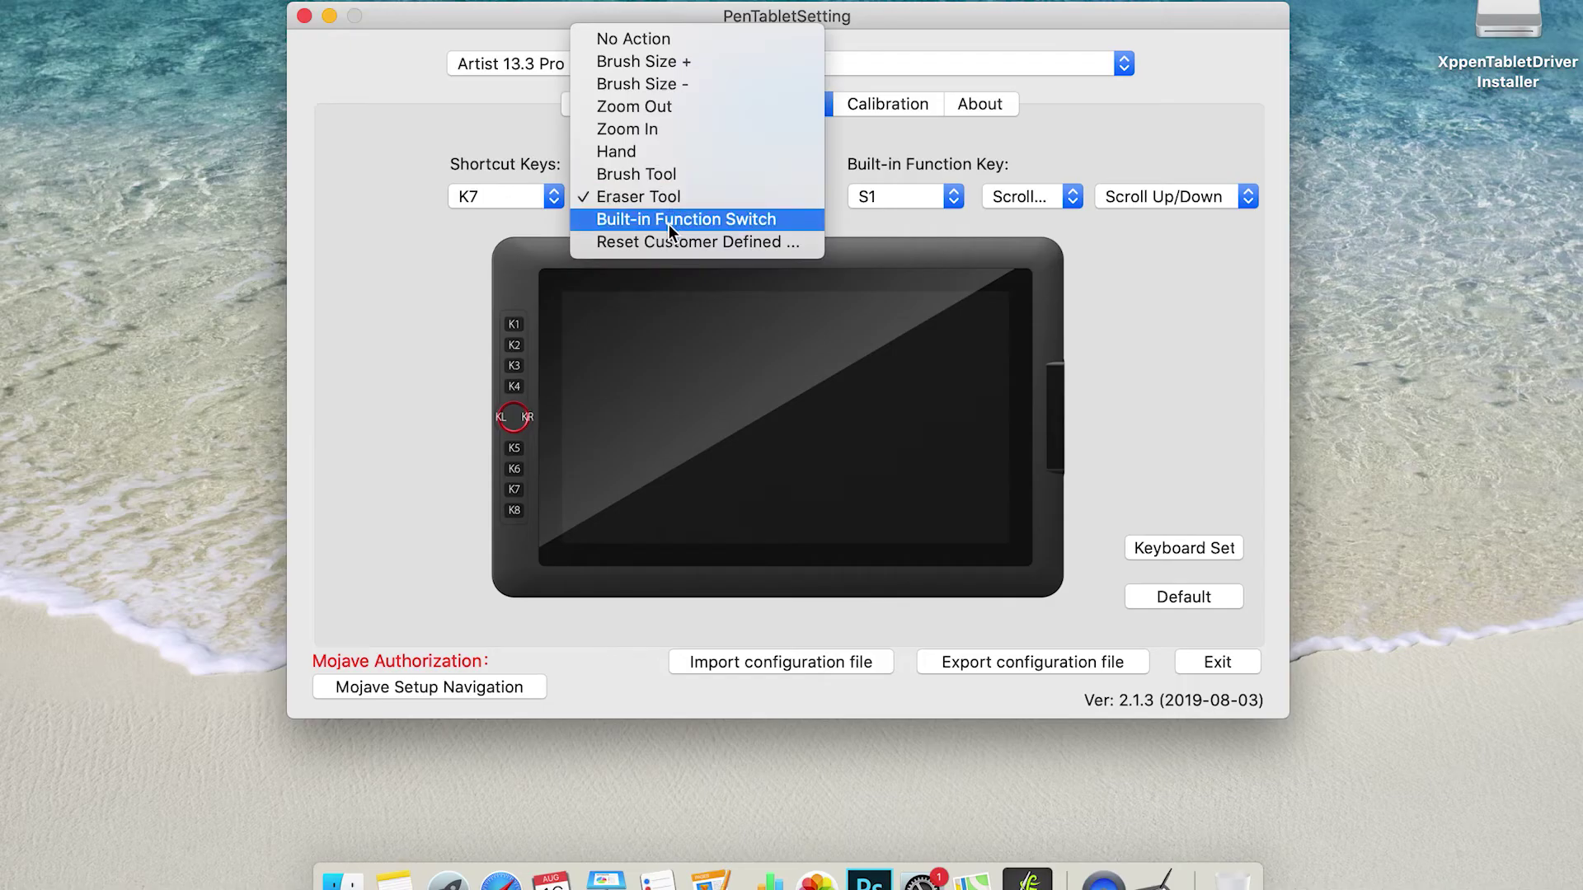
pyautogui.click(659, 86)
# Review the application, hotkey, internet and mouse options of K7's customer-defined action without applying any.
pyautogui.click(715, 199)
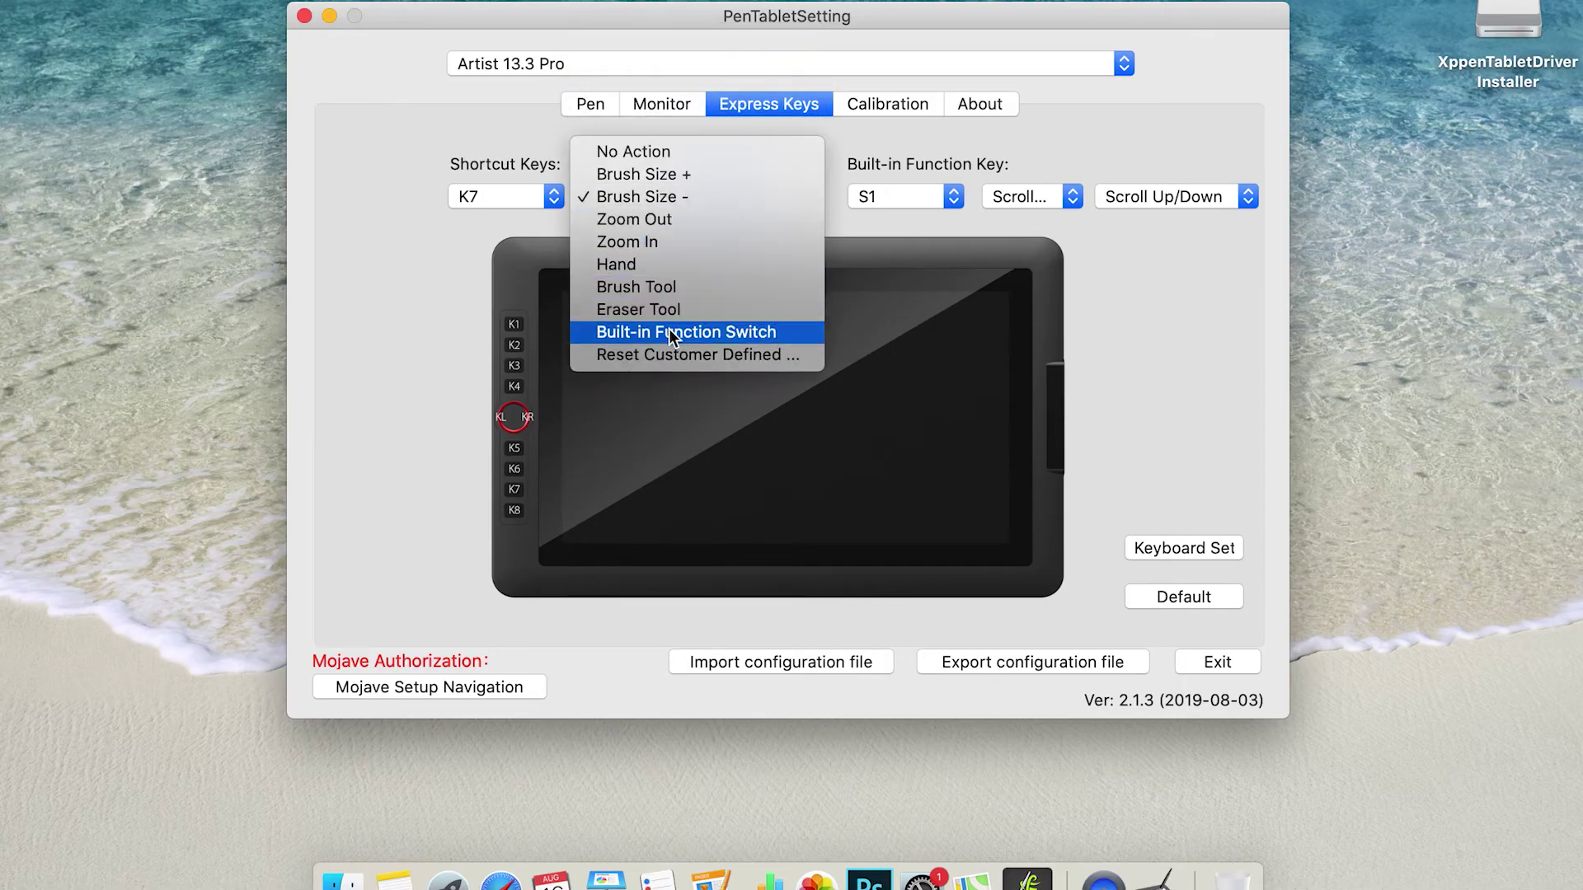
pyautogui.click(671, 352)
pyautogui.click(708, 217)
pyautogui.click(755, 215)
pyautogui.click(857, 211)
pyautogui.click(938, 212)
pyautogui.click(760, 216)
pyautogui.click(939, 433)
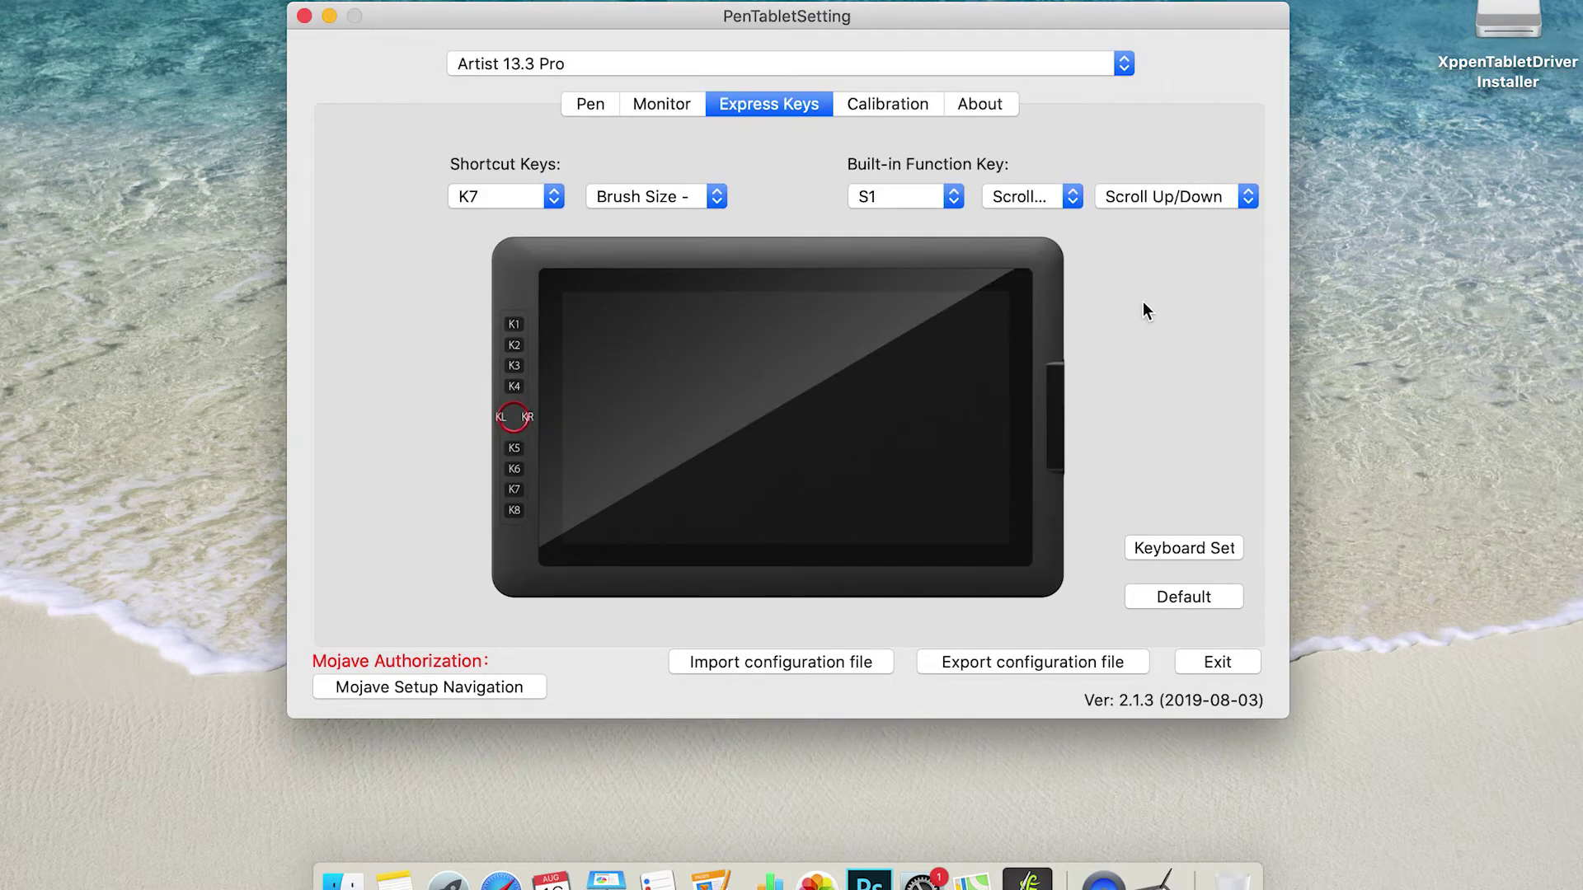
# Look through the built-in functions for S1, trying iTunes Volume+/- and Zoom In/Out.
pyautogui.click(1249, 201)
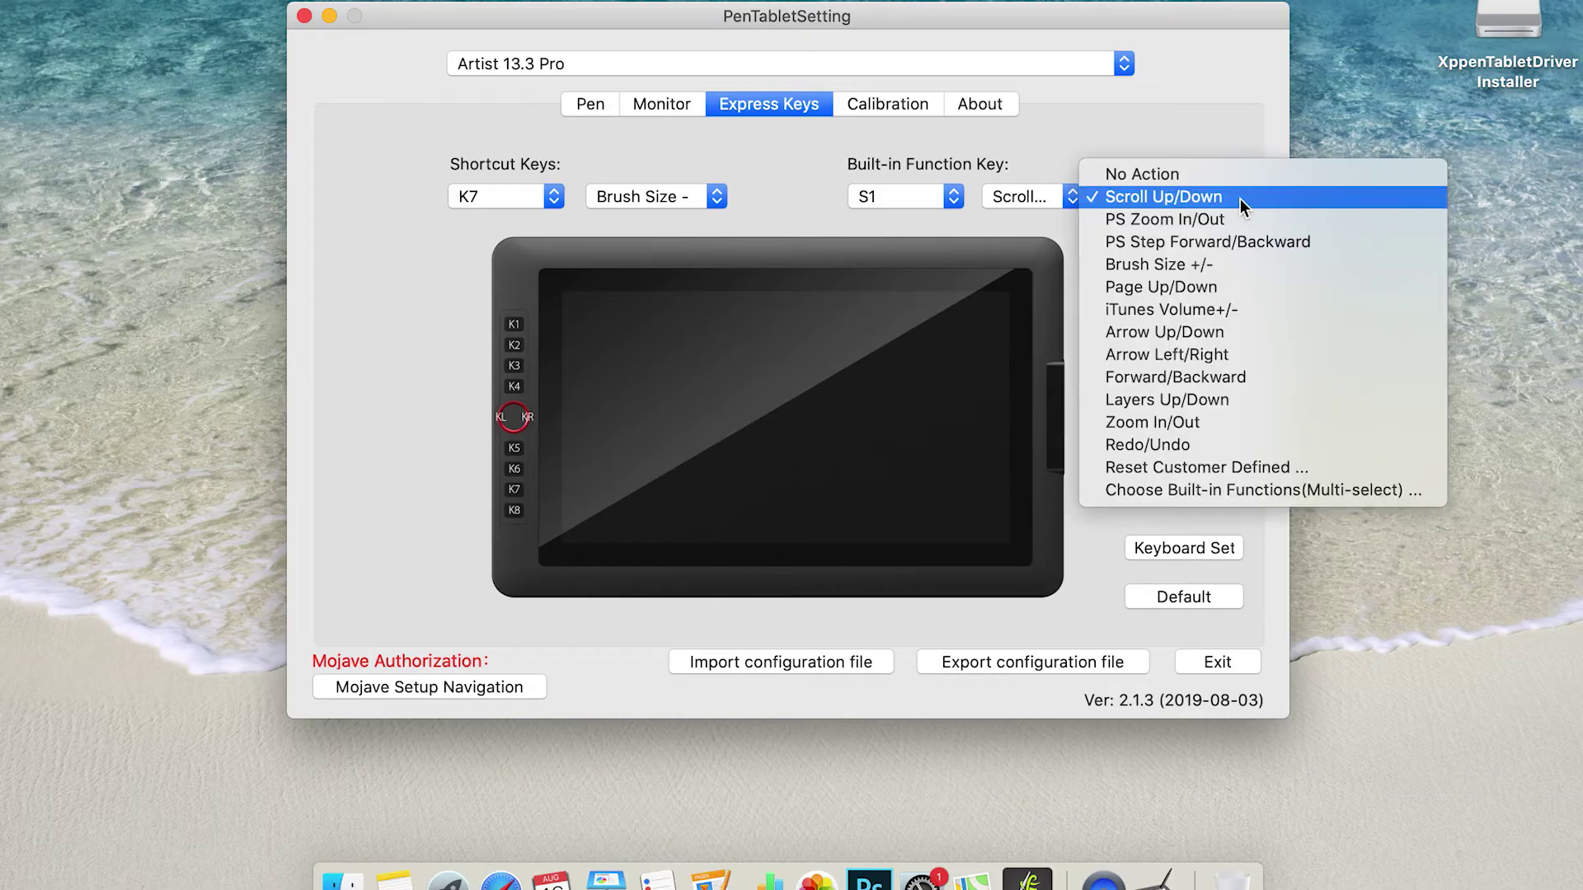
pyautogui.press('Escape')
pyautogui.click(1248, 203)
pyautogui.press('Escape')
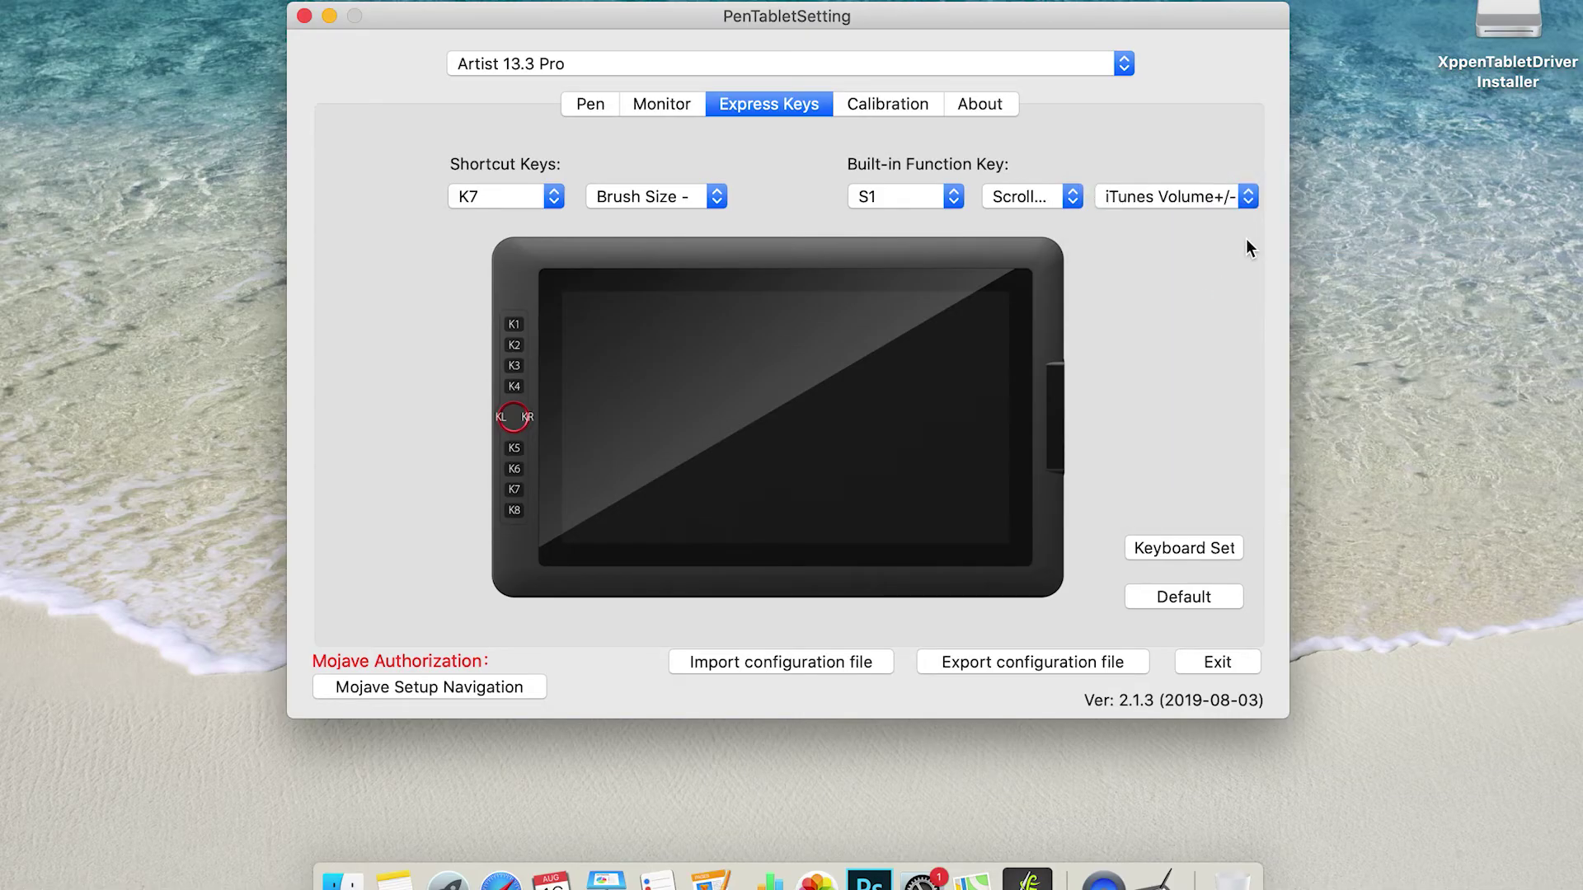
pyautogui.click(1248, 198)
pyautogui.click(1203, 305)
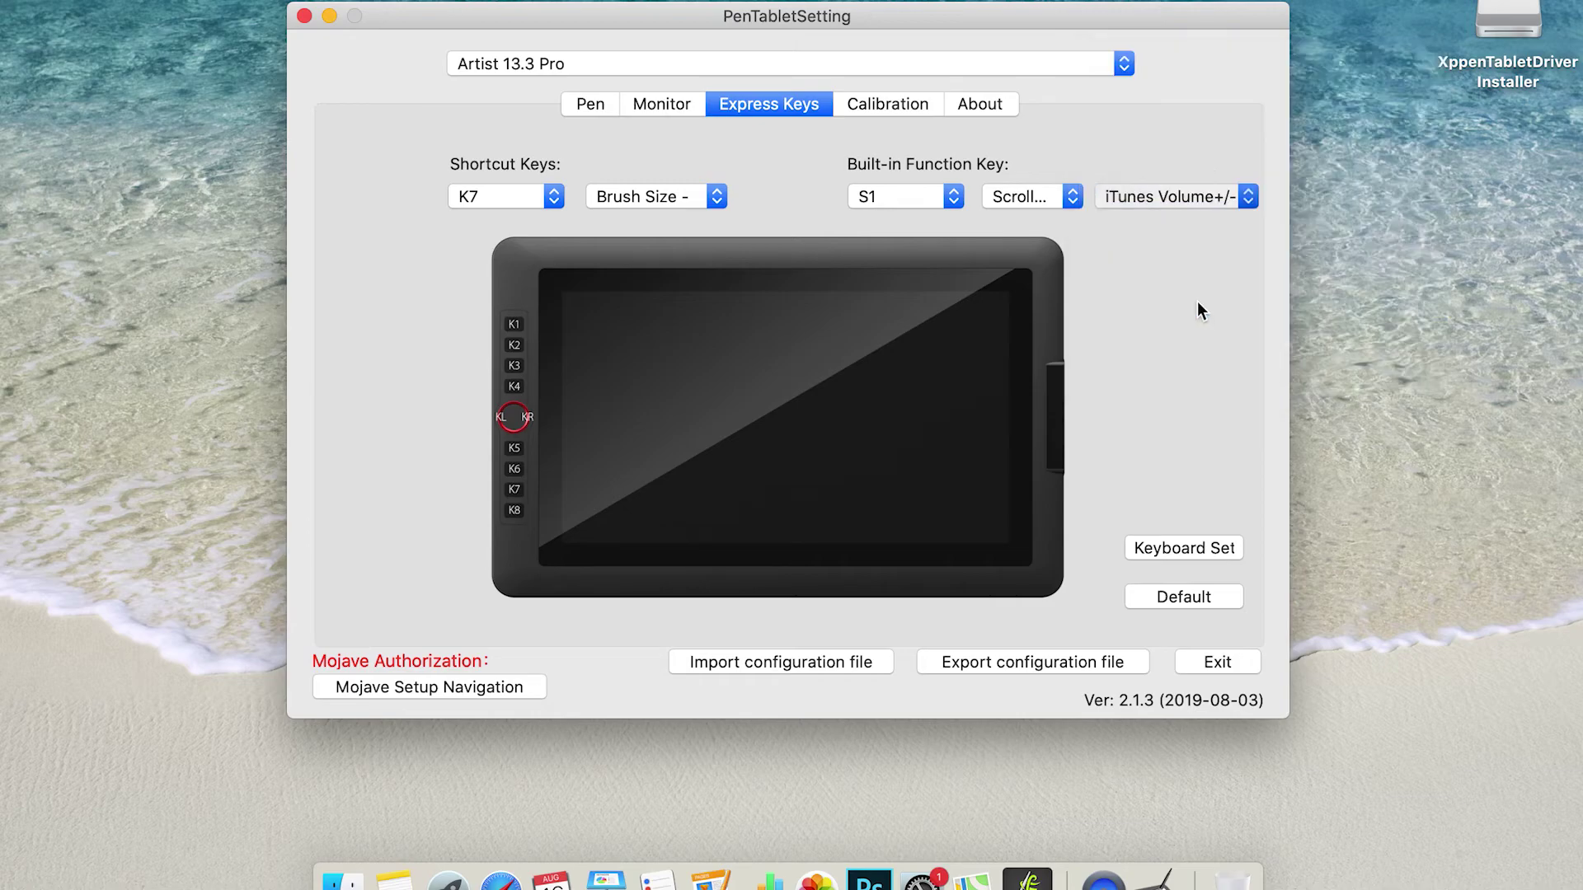
# Define a custom S1 function with Command + H as its left hotkey and a key combination for its right hotkey.
pyautogui.click(1248, 200)
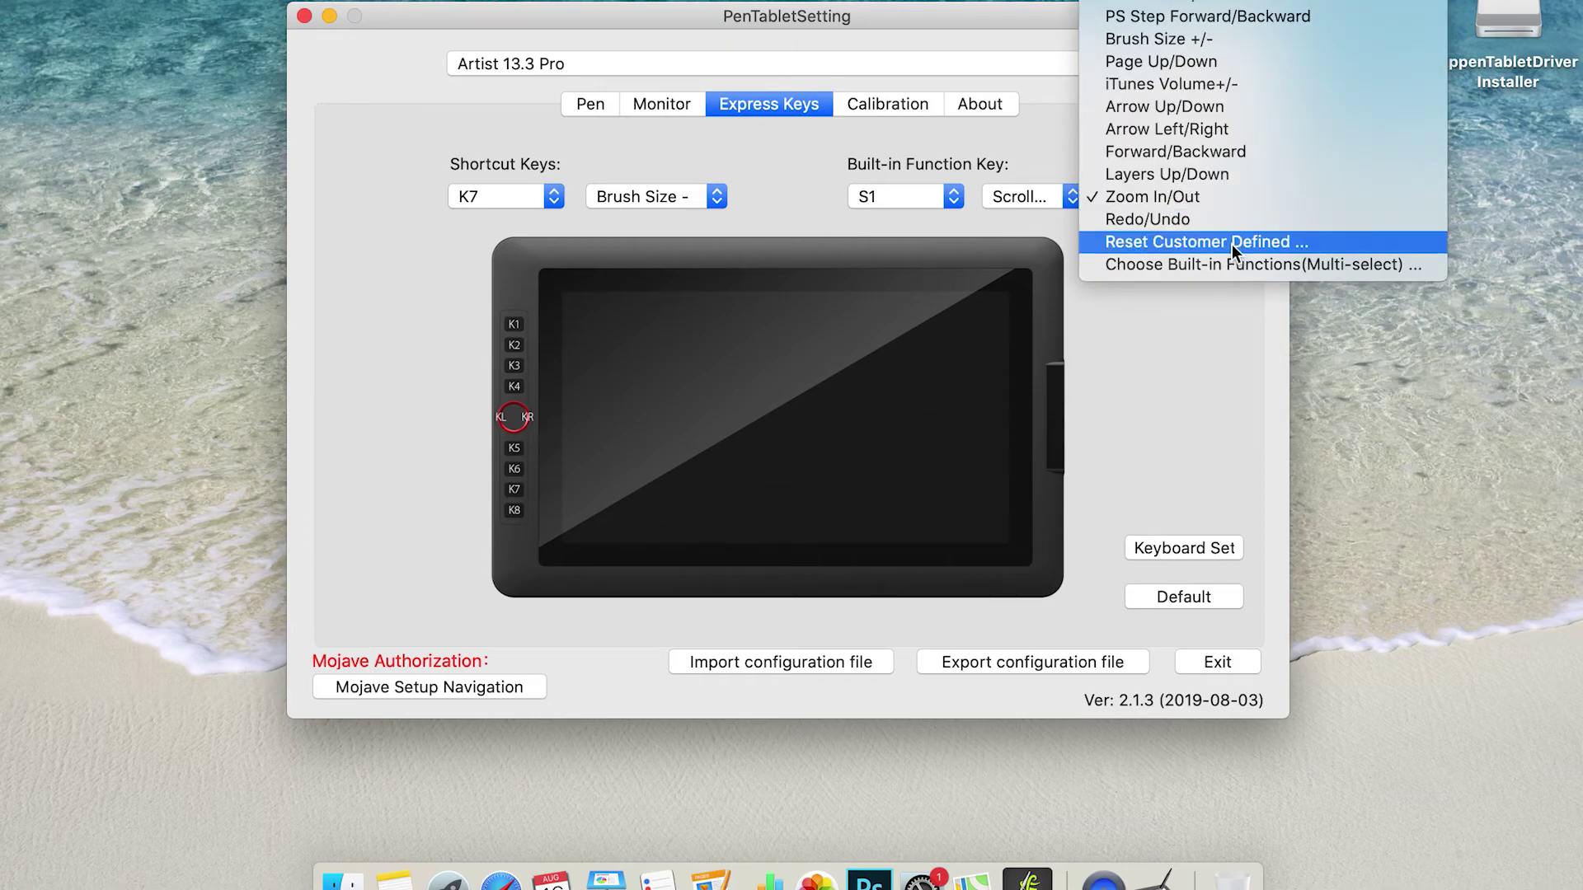
pyautogui.click(1232, 242)
pyautogui.click(981, 165)
pyautogui.click(907, 167)
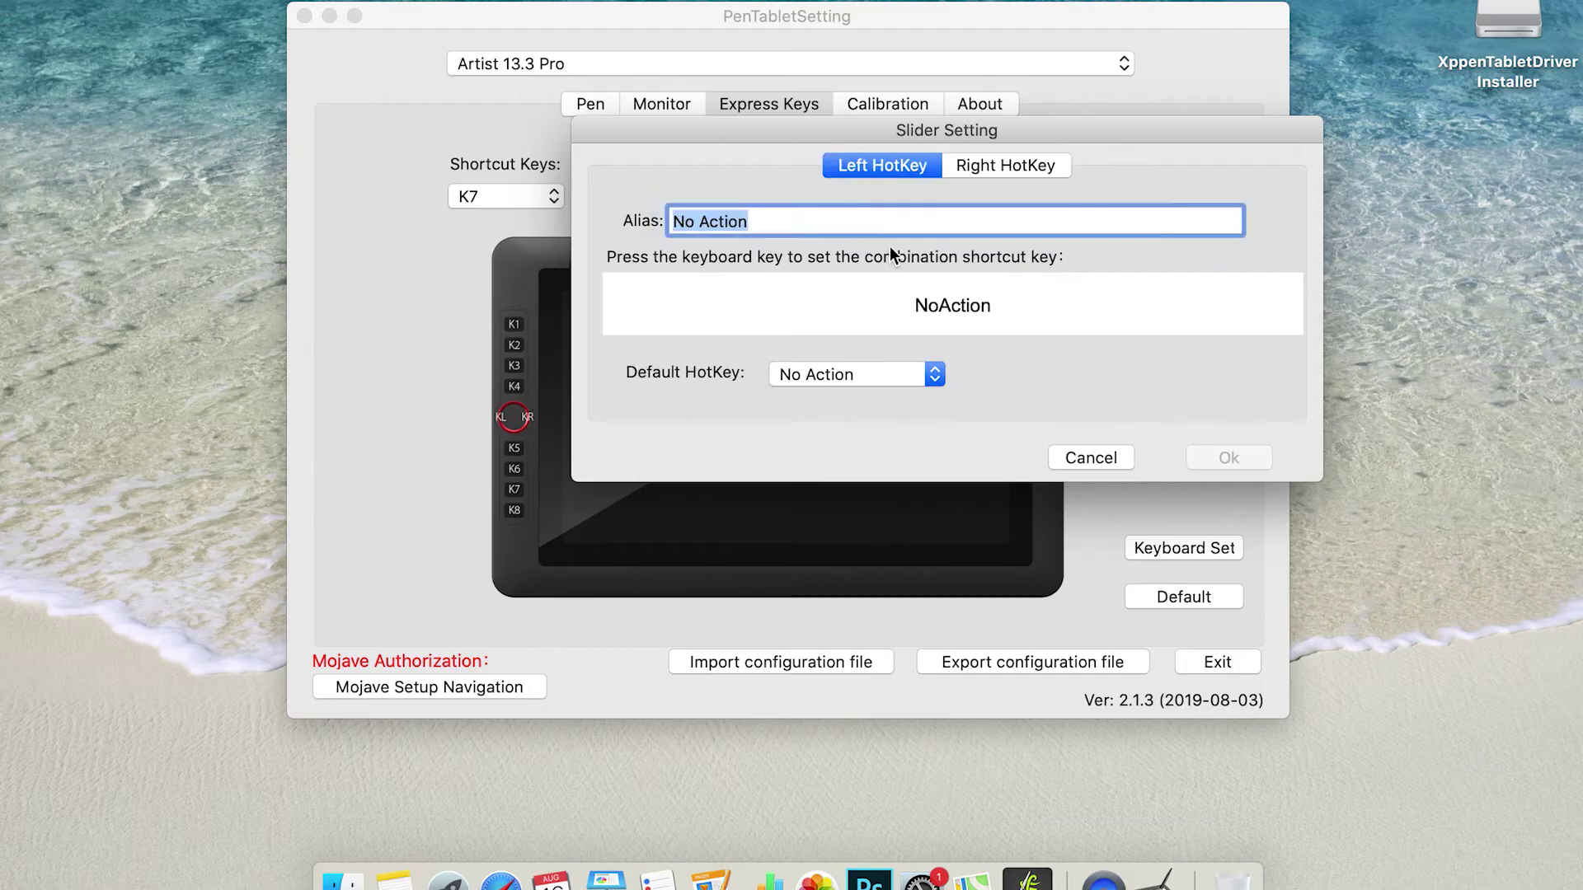
pyautogui.click(1051, 297)
pyautogui.press('super+h')
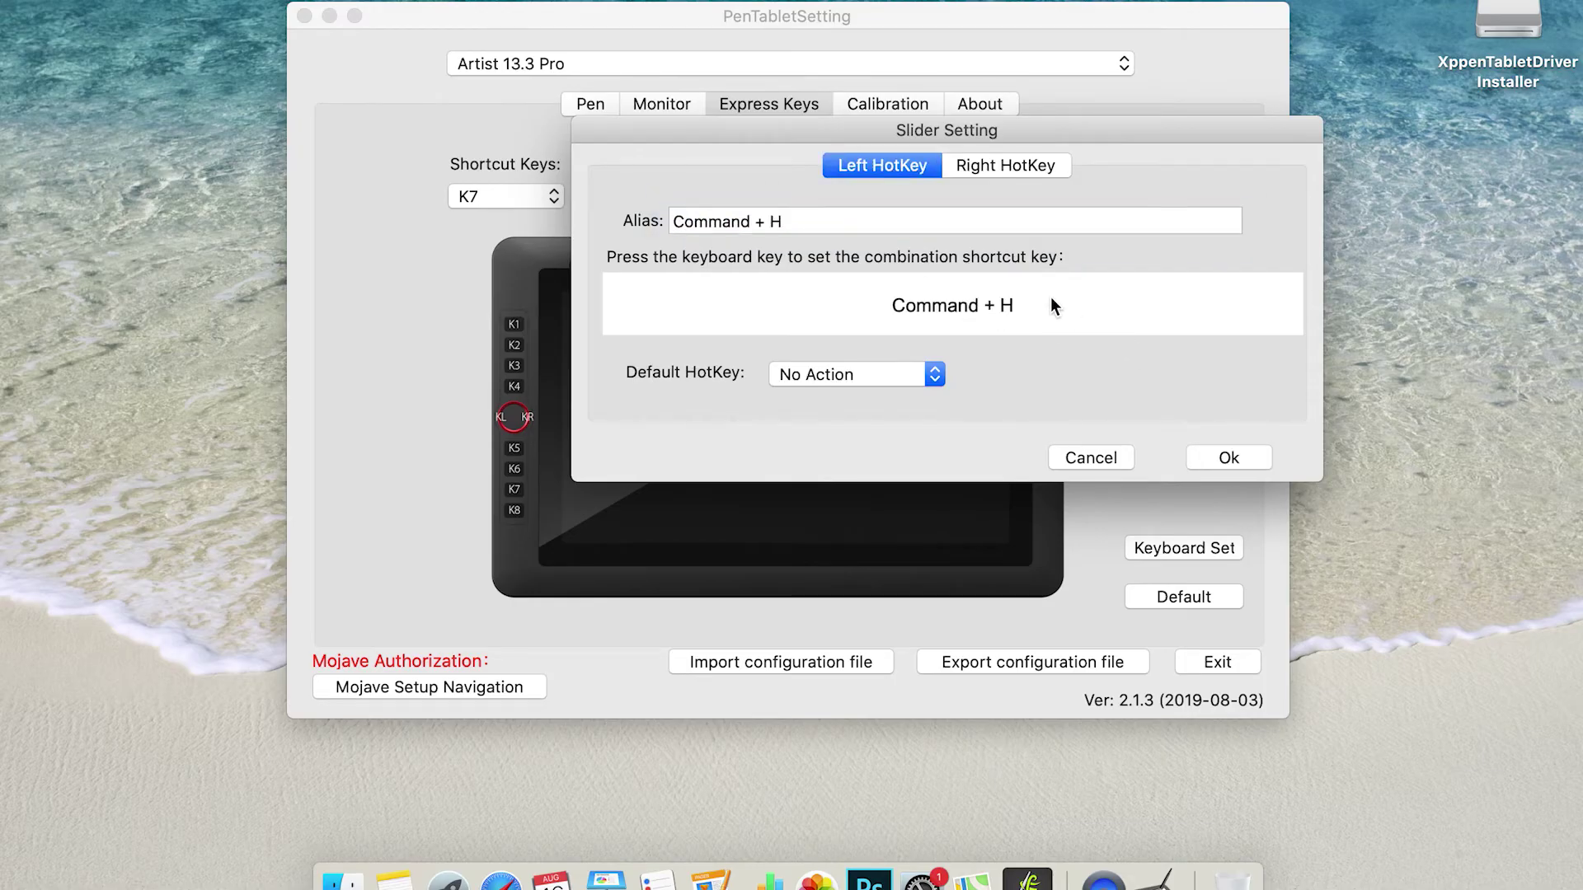
pyautogui.click(1015, 167)
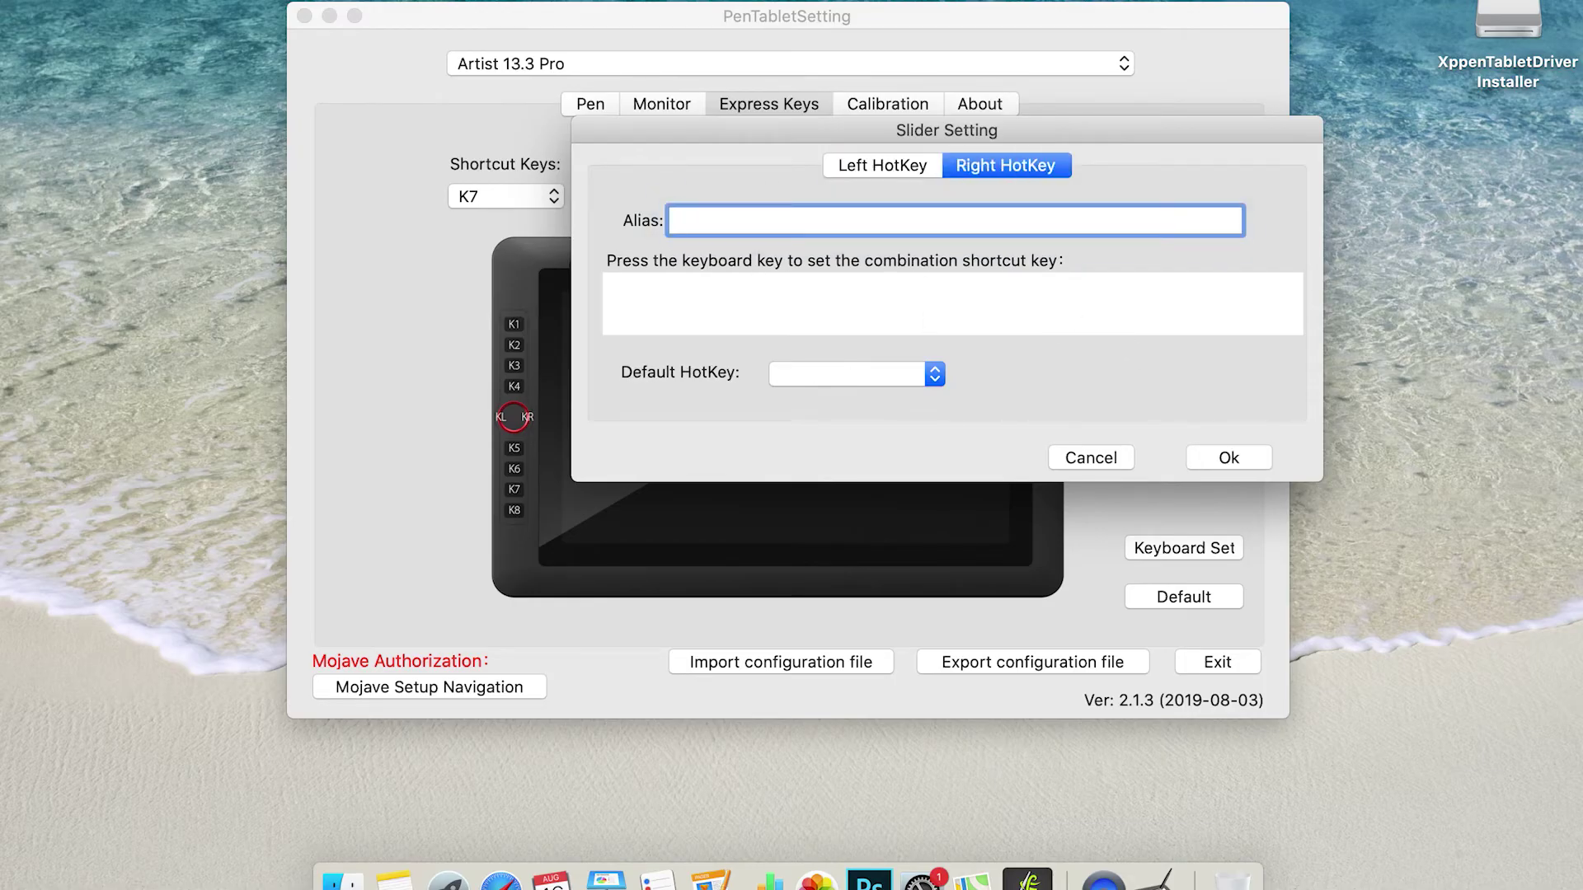
pyautogui.press('super+h')
pyautogui.click(881, 167)
pyautogui.click(953, 167)
pyautogui.click(875, 171)
pyautogui.click(1223, 458)
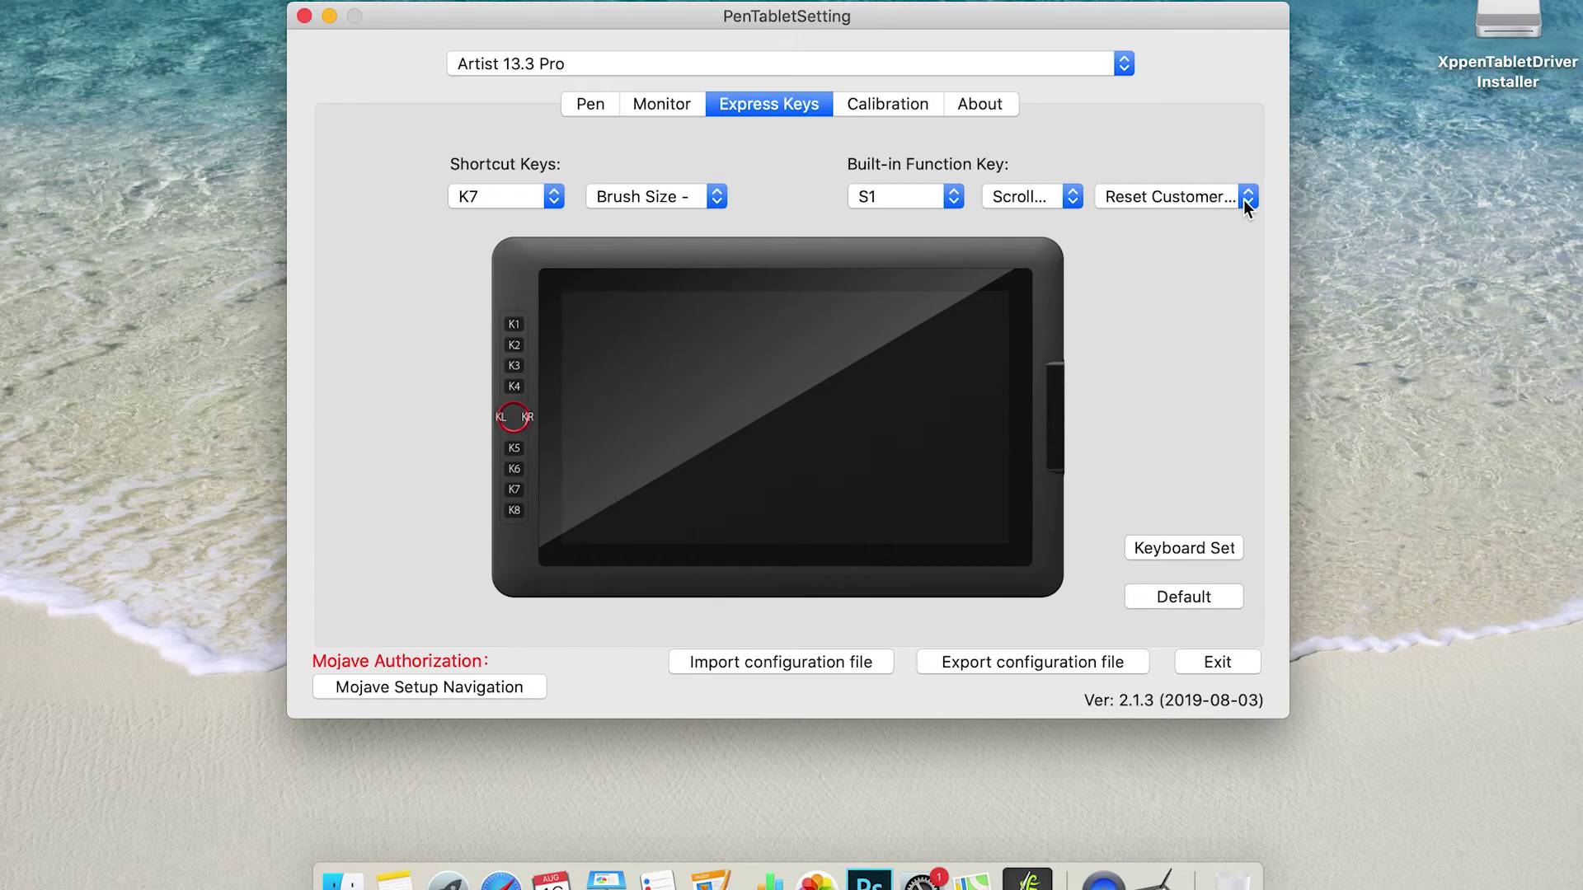
# Redefine the custom S1 function with Command + G as the left hotkey and Control + F as the right hotkey.
pyautogui.click(1244, 202)
pyautogui.click(1222, 195)
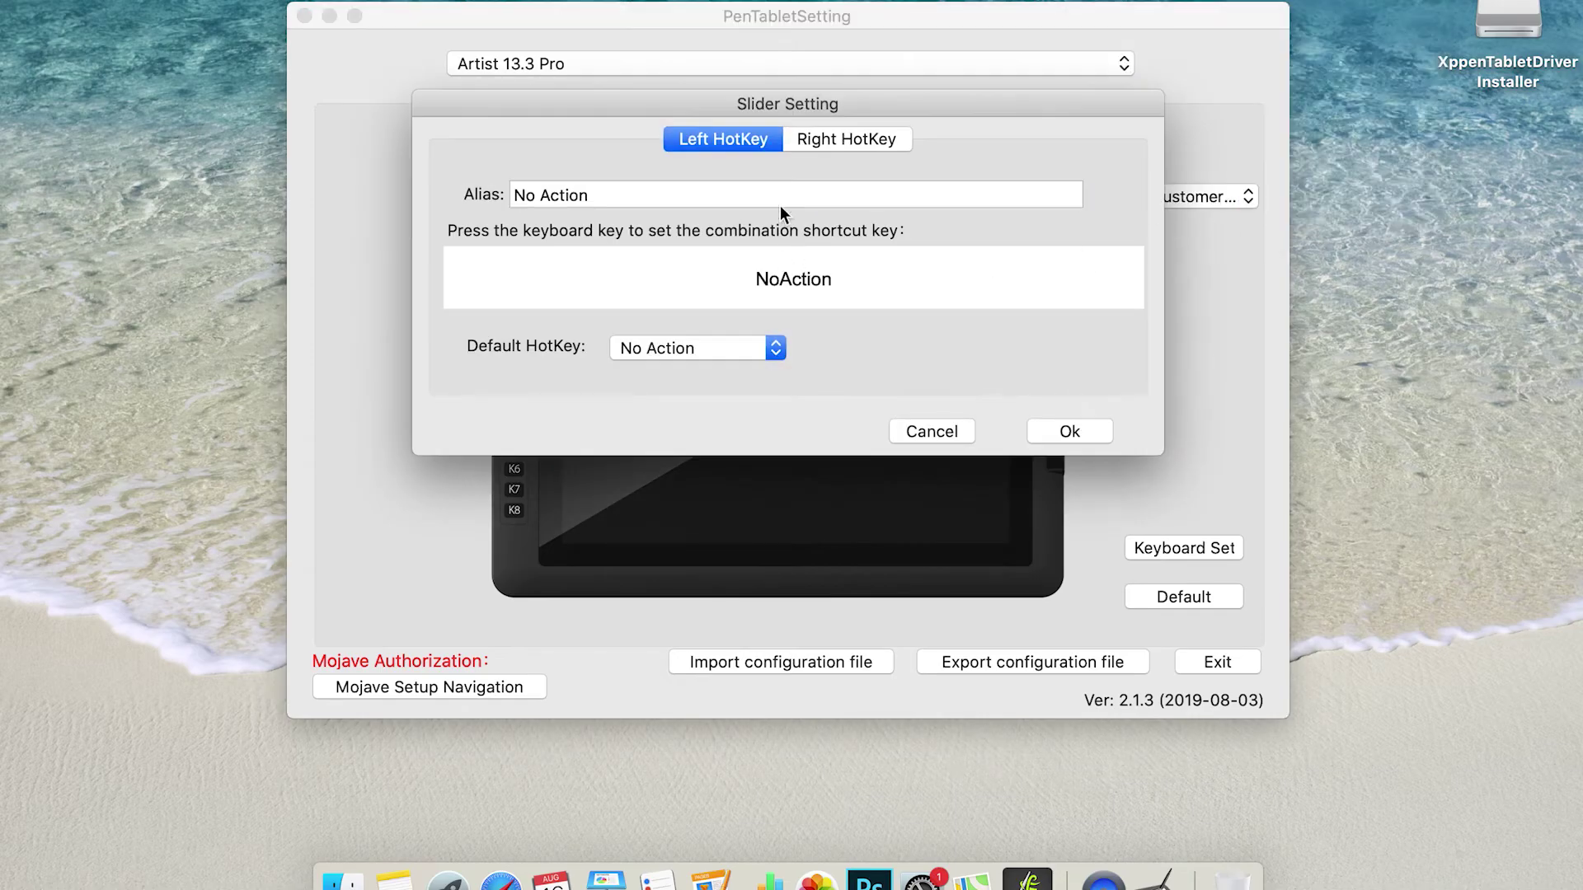
pyautogui.click(741, 206)
pyautogui.click(829, 302)
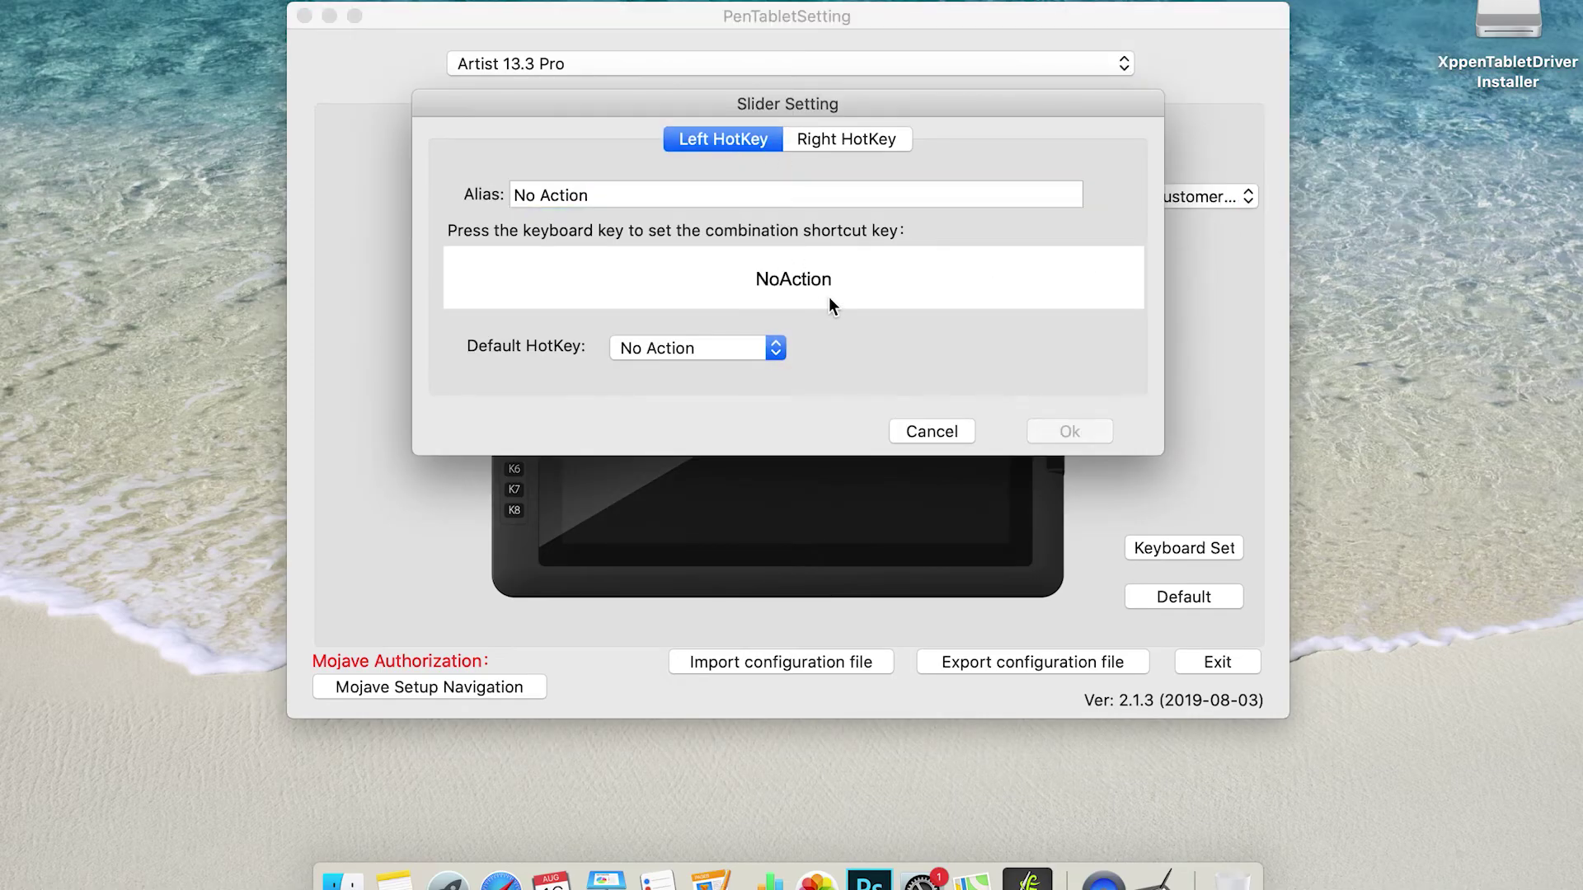
pyautogui.hotkey('ctrl', 'g')
pyautogui.click(856, 142)
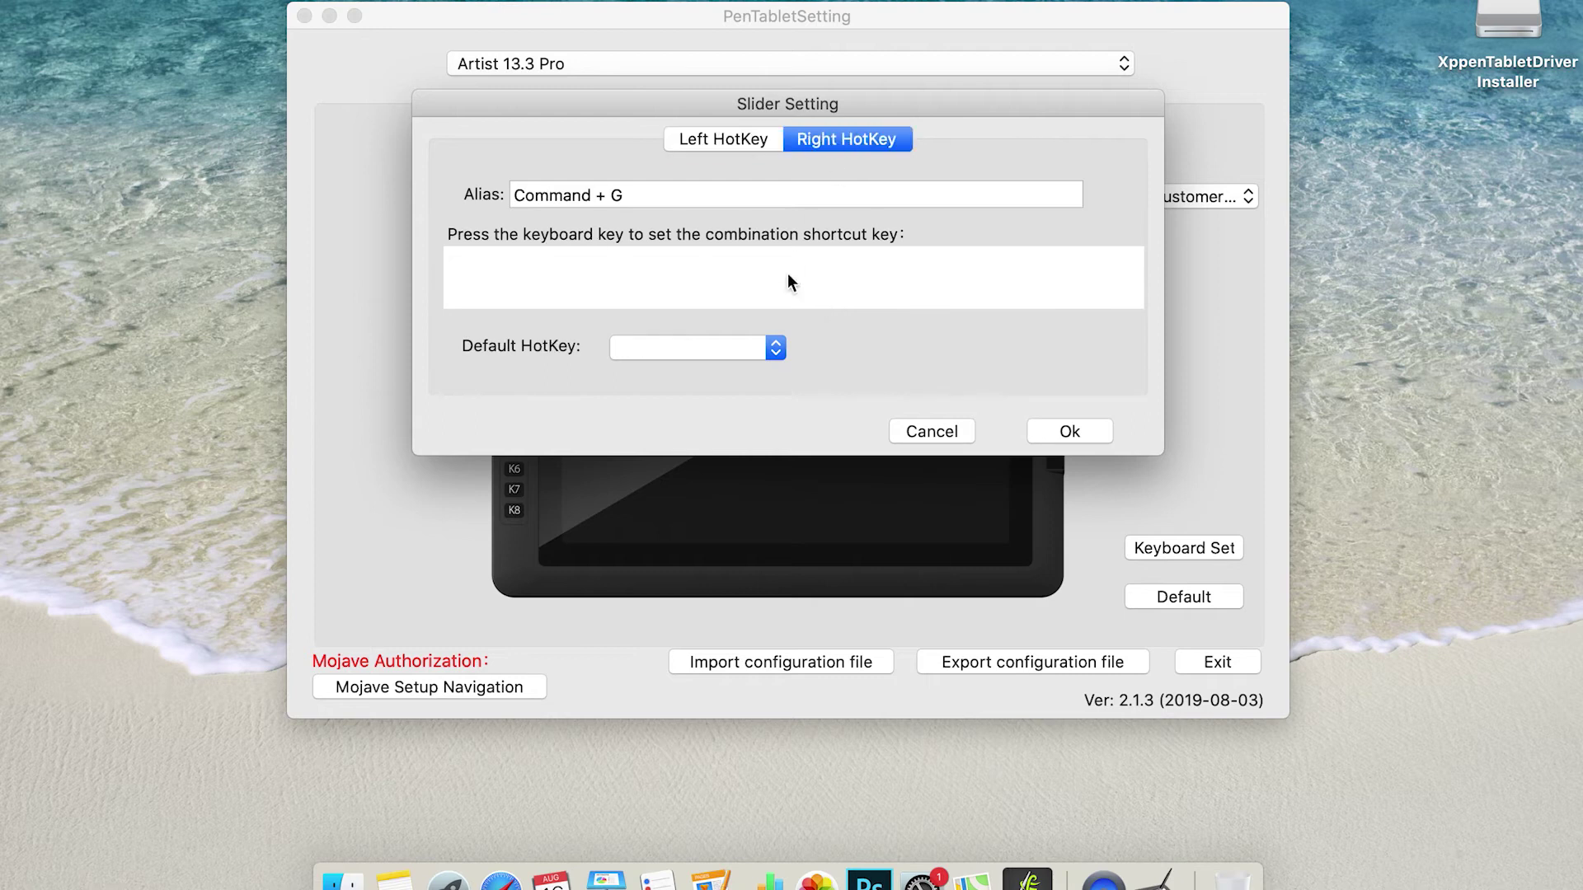
pyautogui.hotkey('ctrl', 'f')
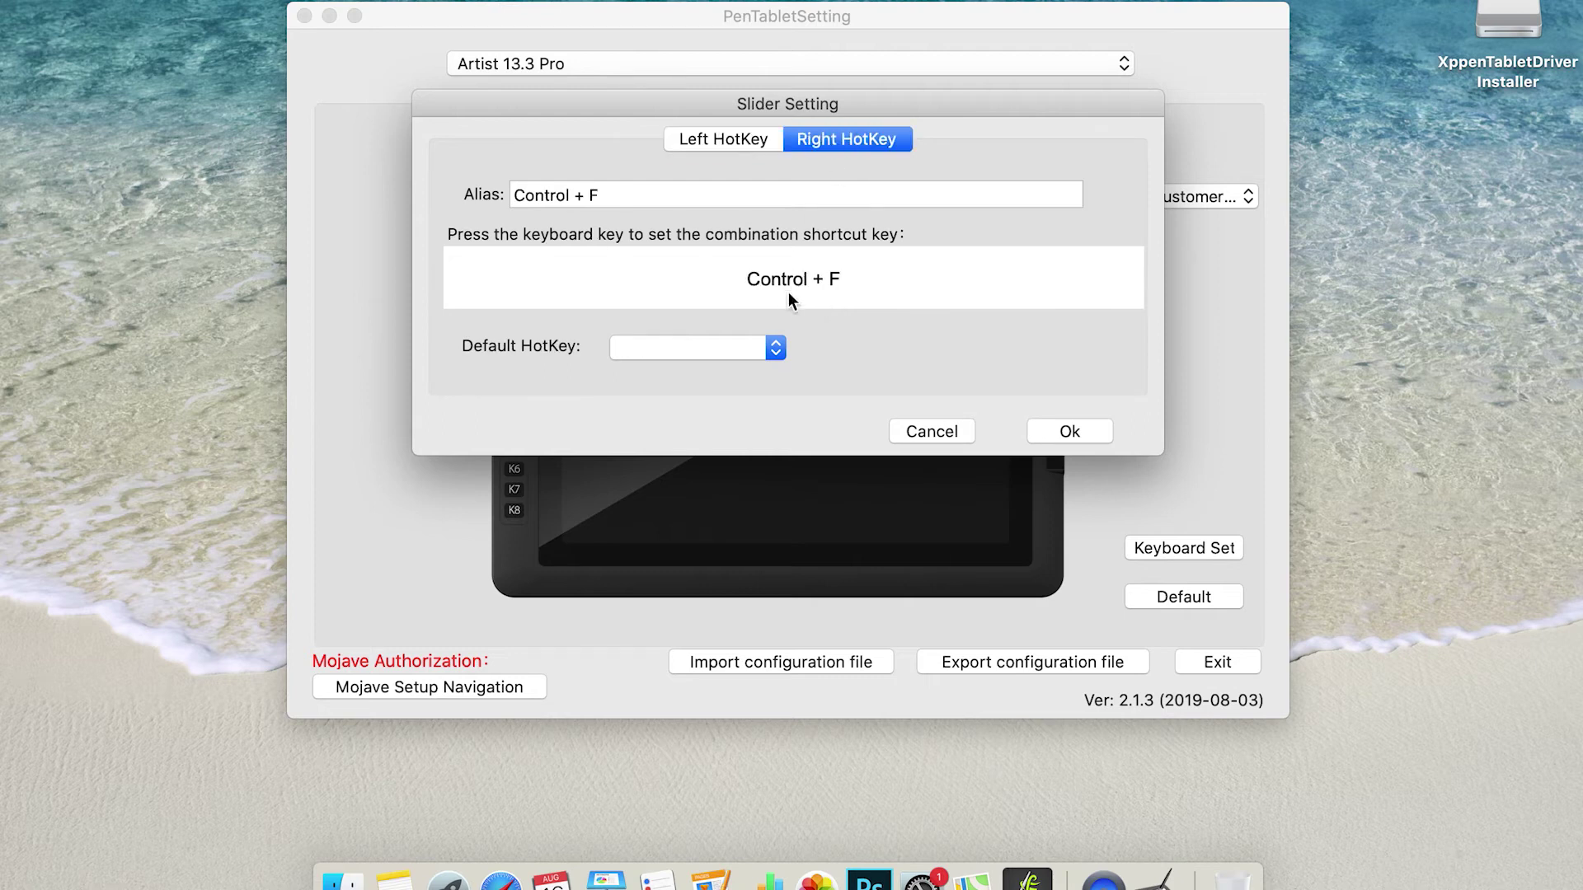
pyautogui.click(1065, 432)
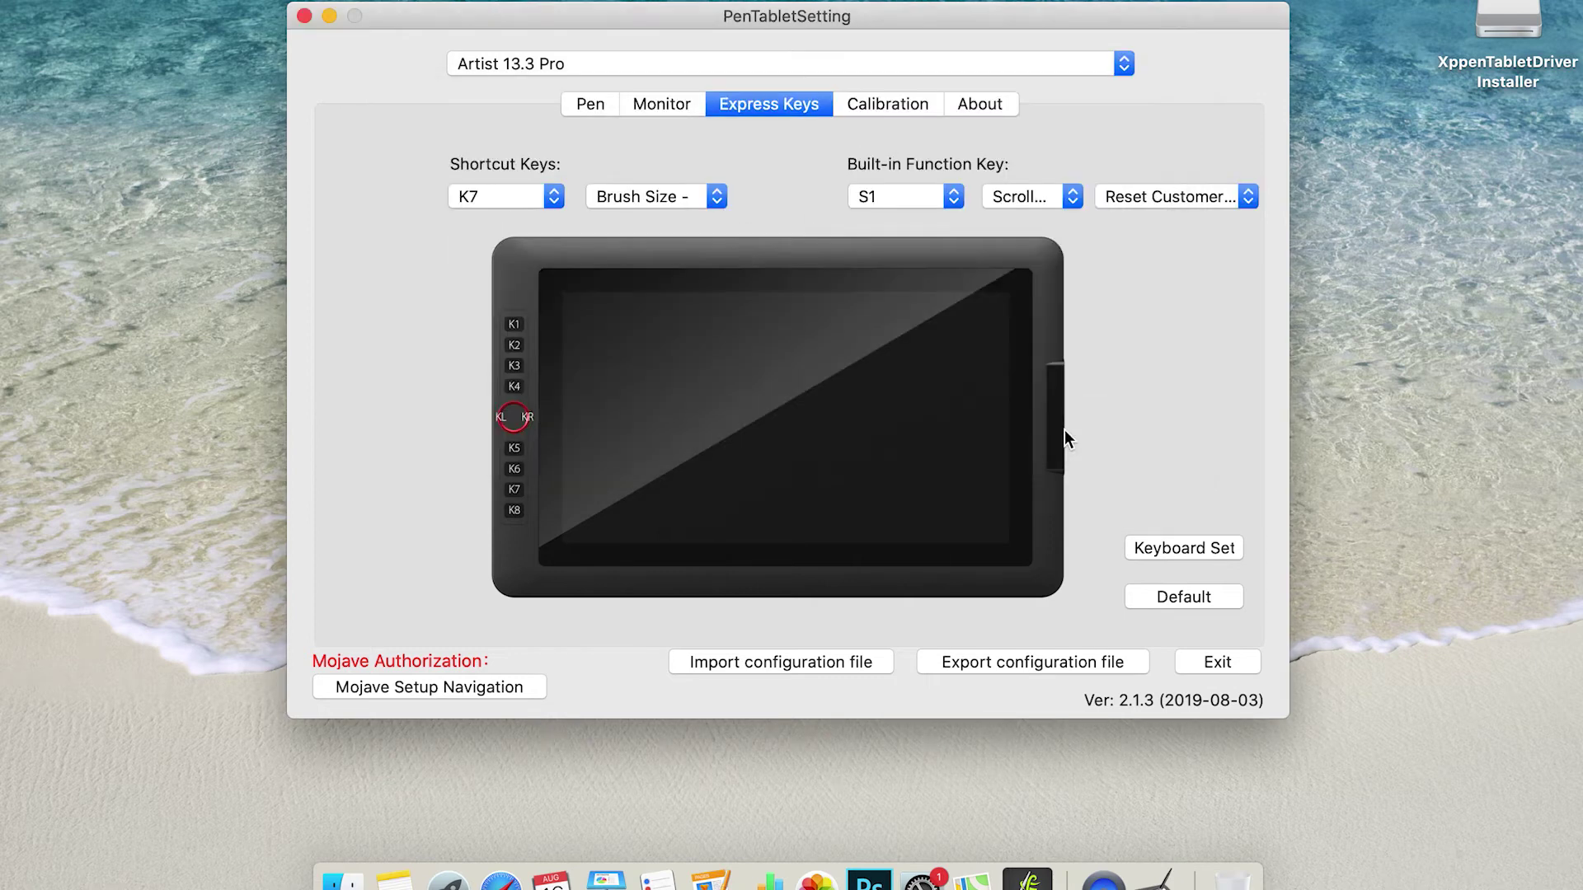
# Add Adobe Photoshop CC 2019 to the applications with their own express key settings.
pyautogui.click(1198, 547)
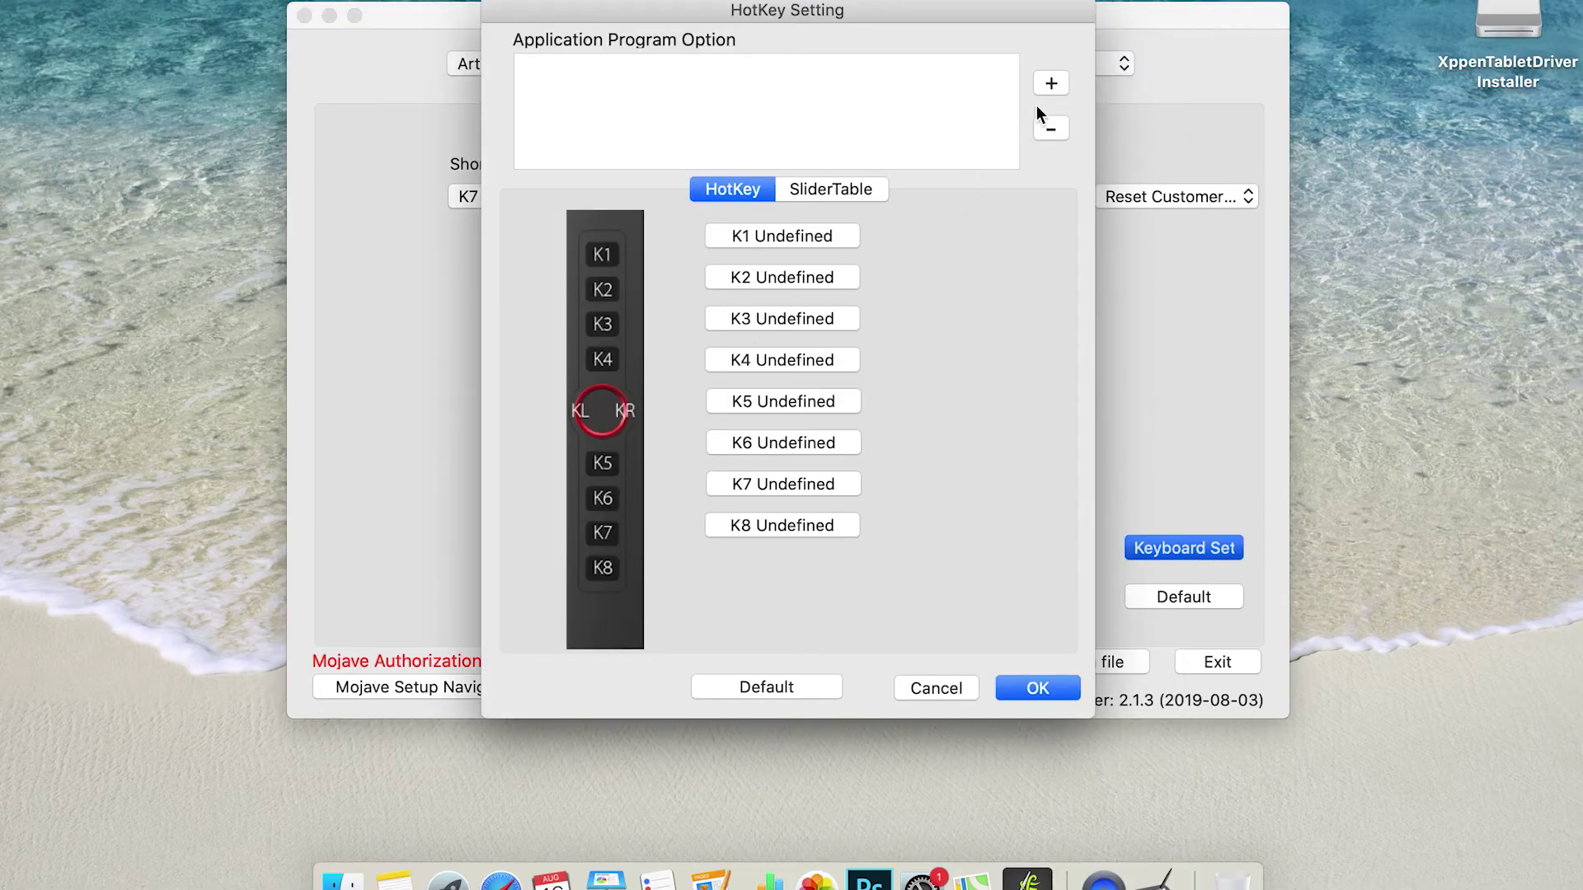
pyautogui.click(1050, 84)
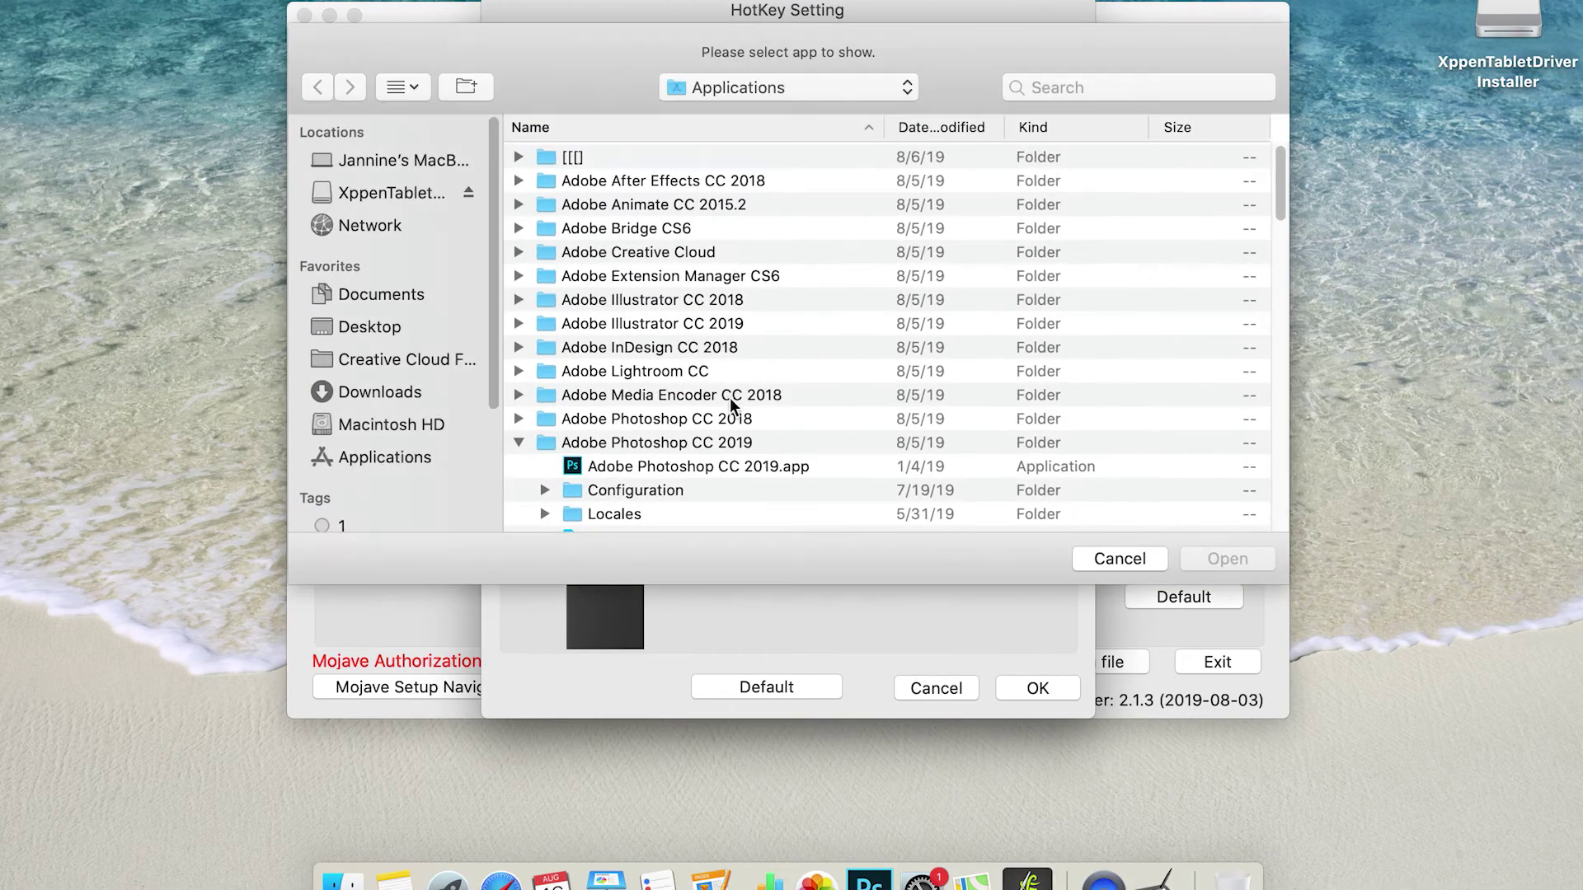
pyautogui.click(729, 464)
pyautogui.click(1231, 562)
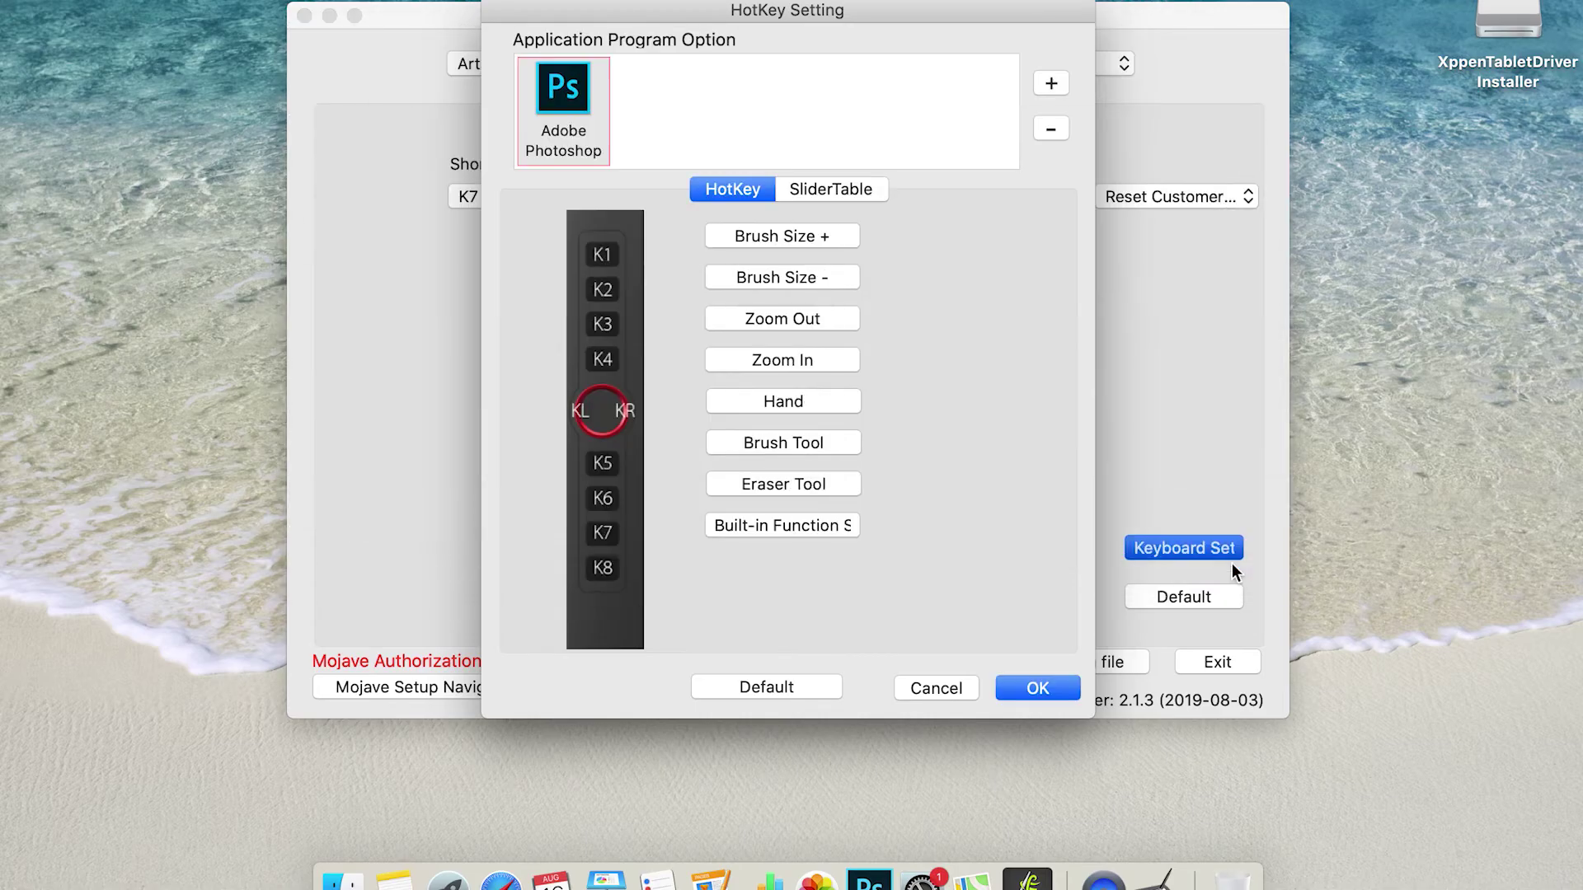
# Review the application, hotkey, internet and mouse options of Photoshop's K1 Brush Size + action.
pyautogui.click(782, 241)
pyautogui.click(775, 206)
pyautogui.click(998, 204)
pyautogui.click(1096, 206)
pyautogui.click(816, 206)
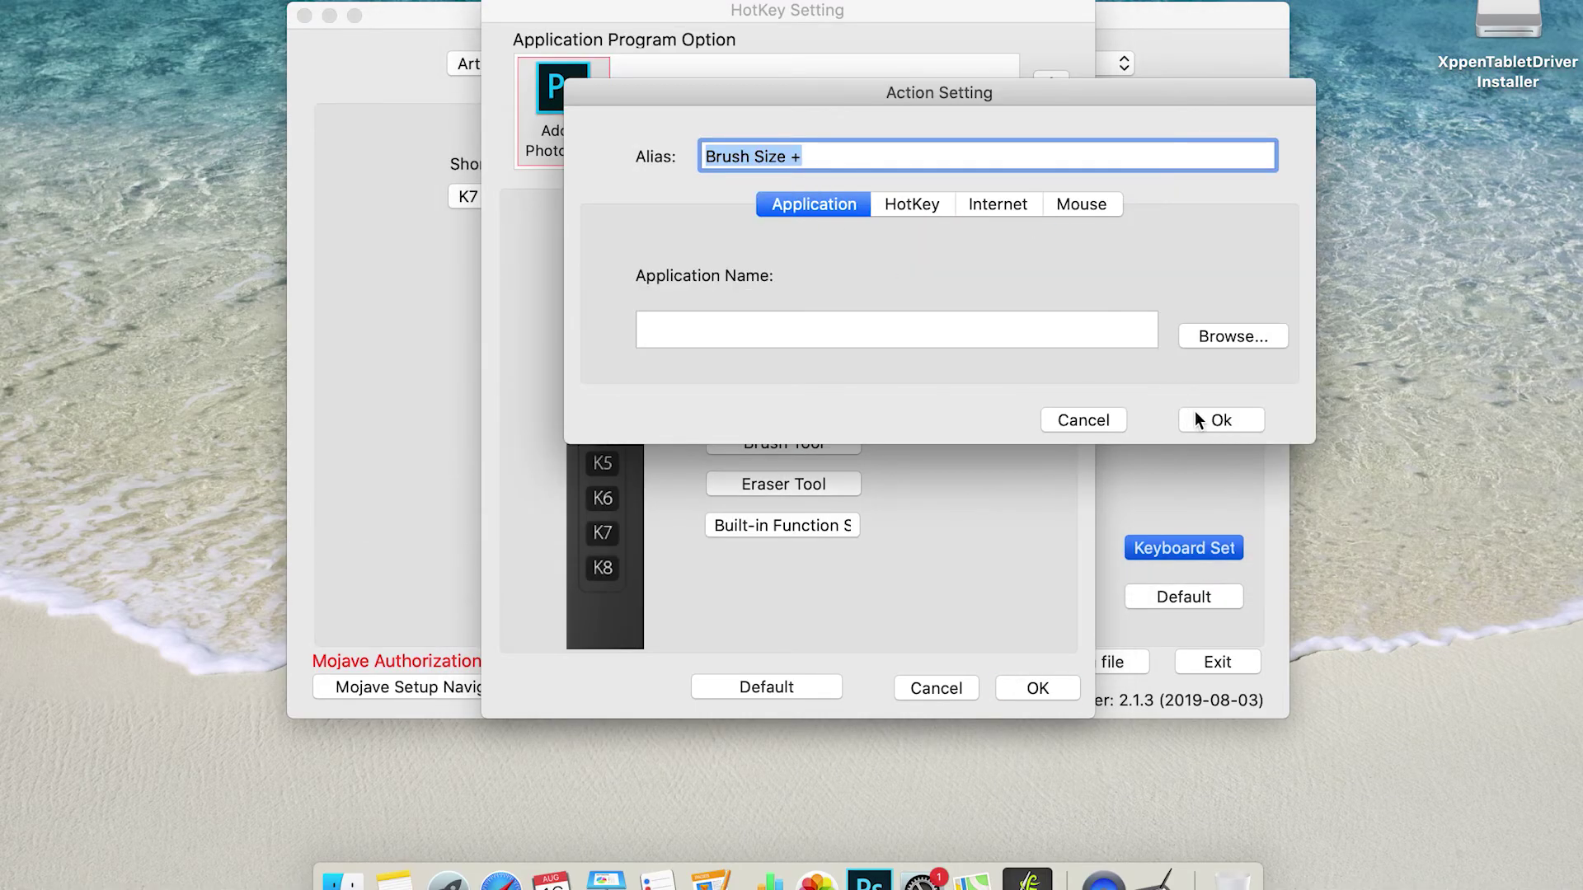
pyautogui.click(1221, 420)
# Review the application, hotkey, internet and mouse options of Photoshop's K4 Zoom In action.
pyautogui.click(803, 363)
pyautogui.click(816, 206)
pyautogui.click(938, 209)
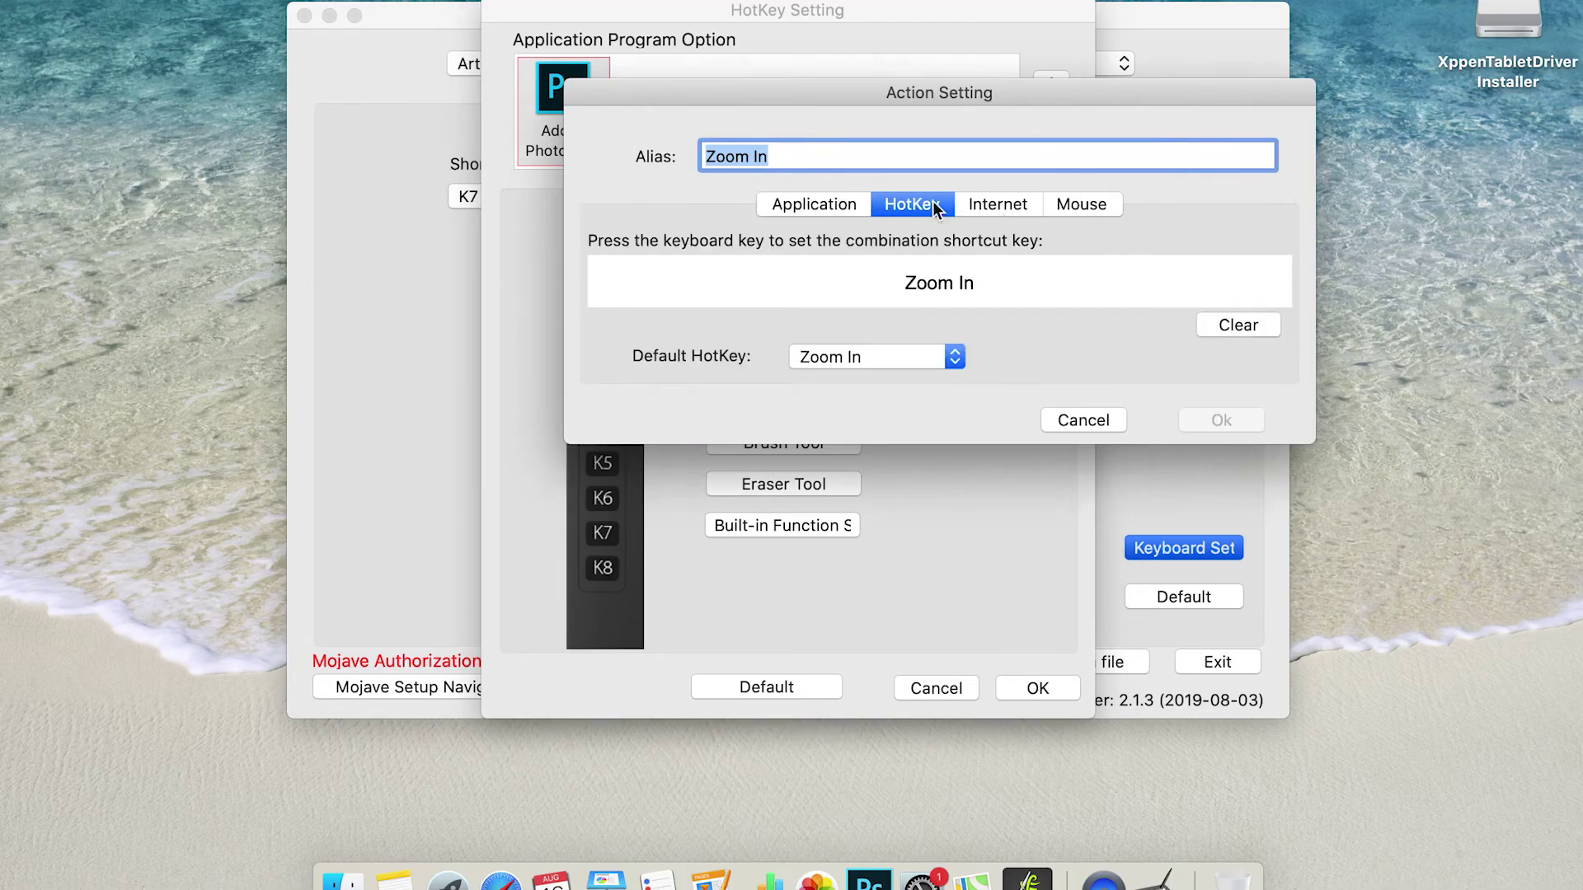
pyautogui.click(997, 205)
pyautogui.click(1080, 204)
pyautogui.click(1212, 420)
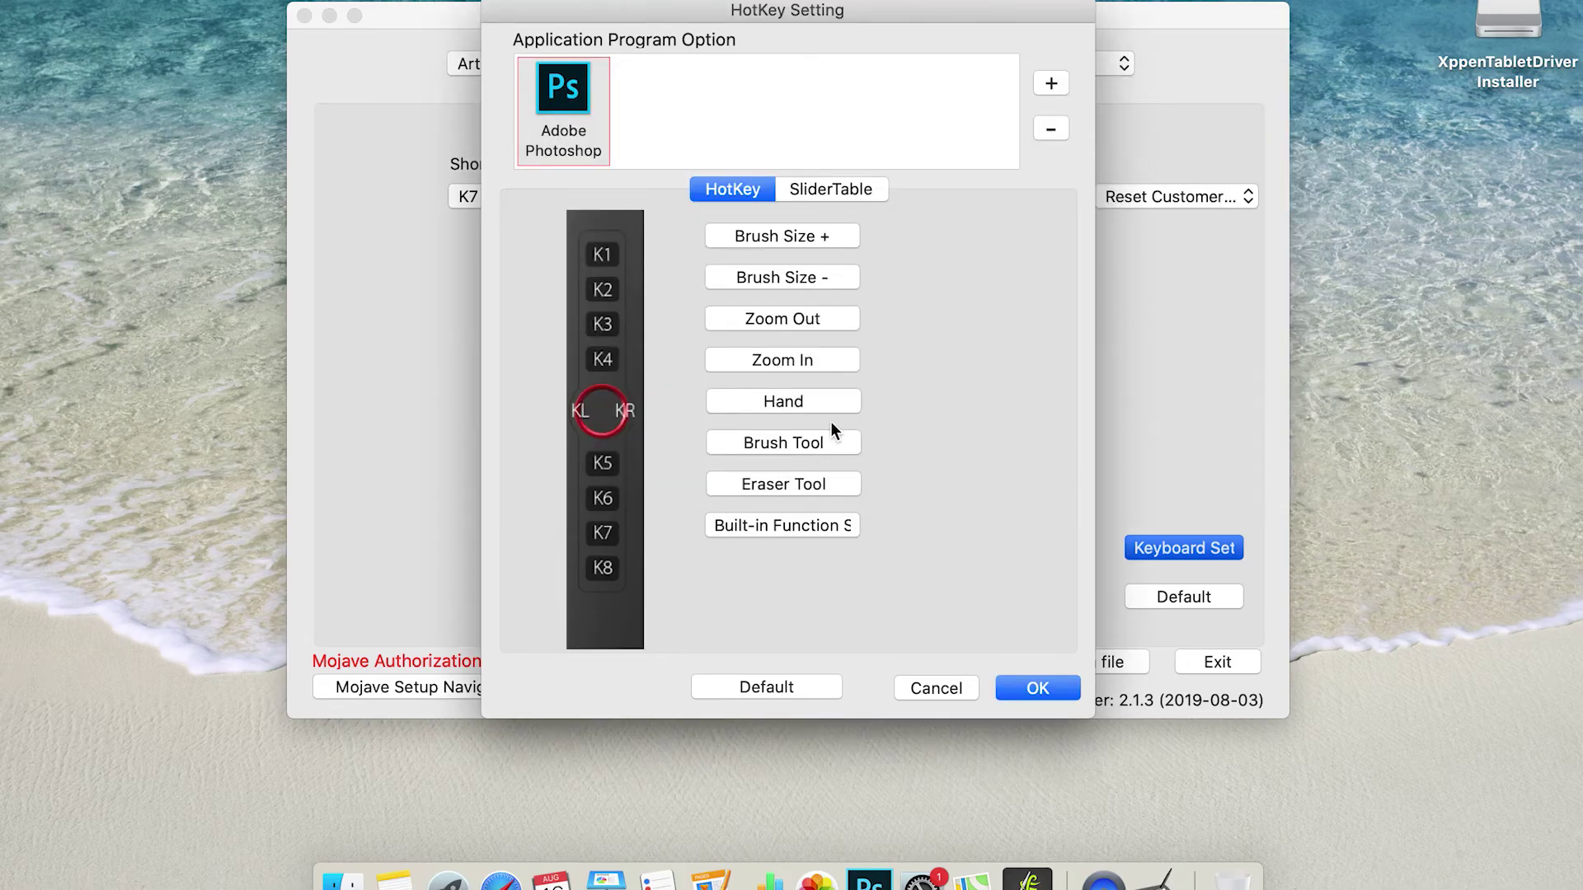
# Check the K8 Built-in Function Switch action without changing it and apply the Photoshop hotkey settings.
pyautogui.click(778, 519)
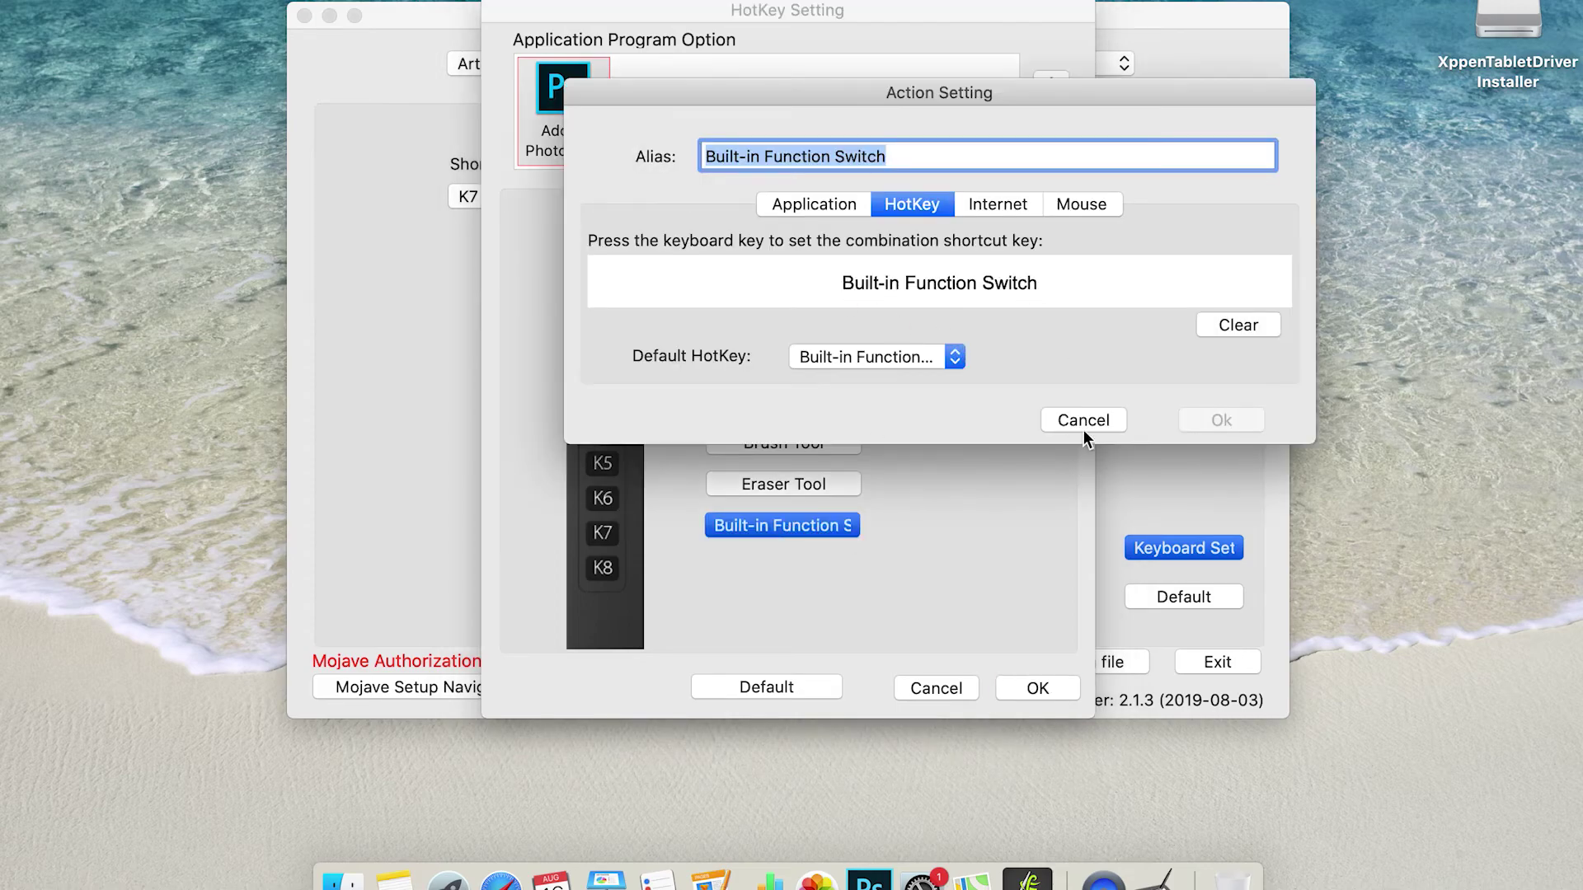
pyautogui.click(1083, 420)
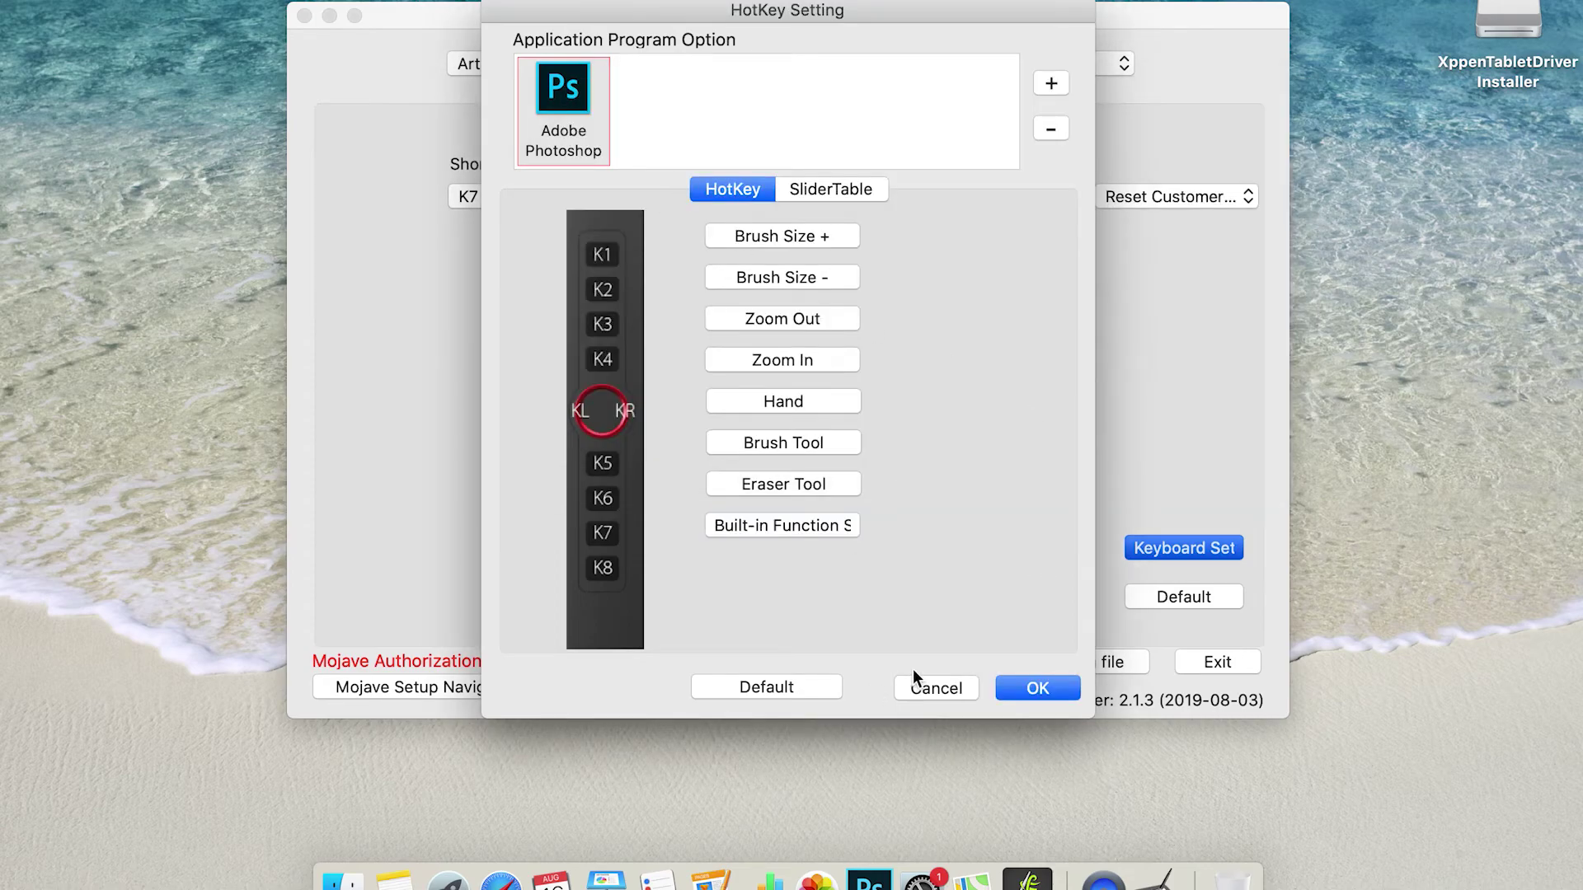
pyautogui.click(1021, 689)
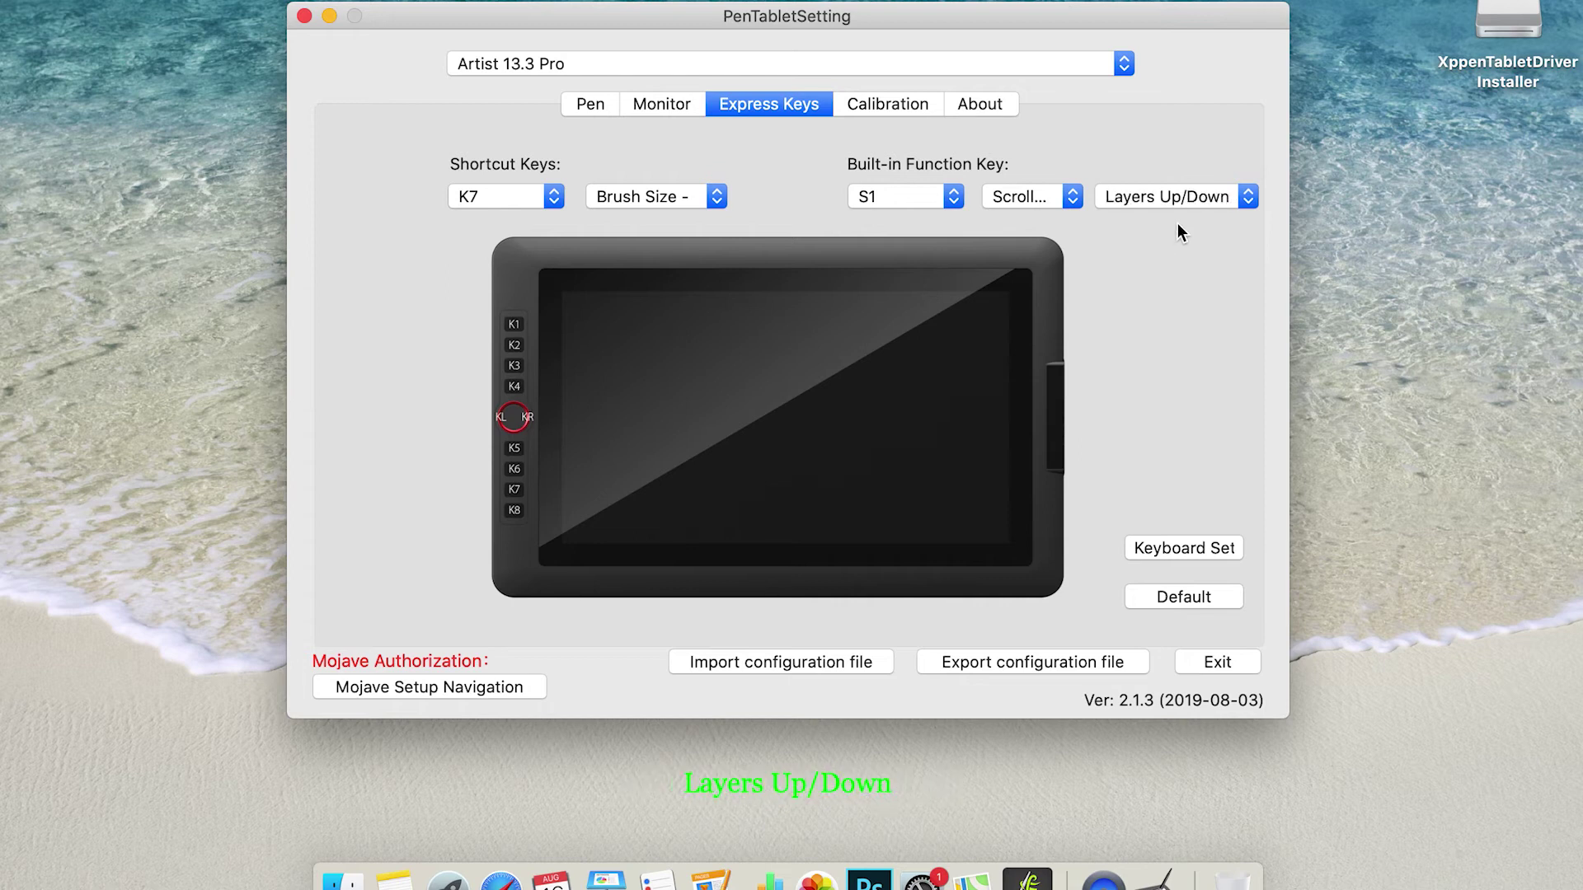
# Replace Photoshop's Scroll Up/Down slider function with Control + H as the left hotkey and Control + F as the right hotkey.
pyautogui.click(1178, 551)
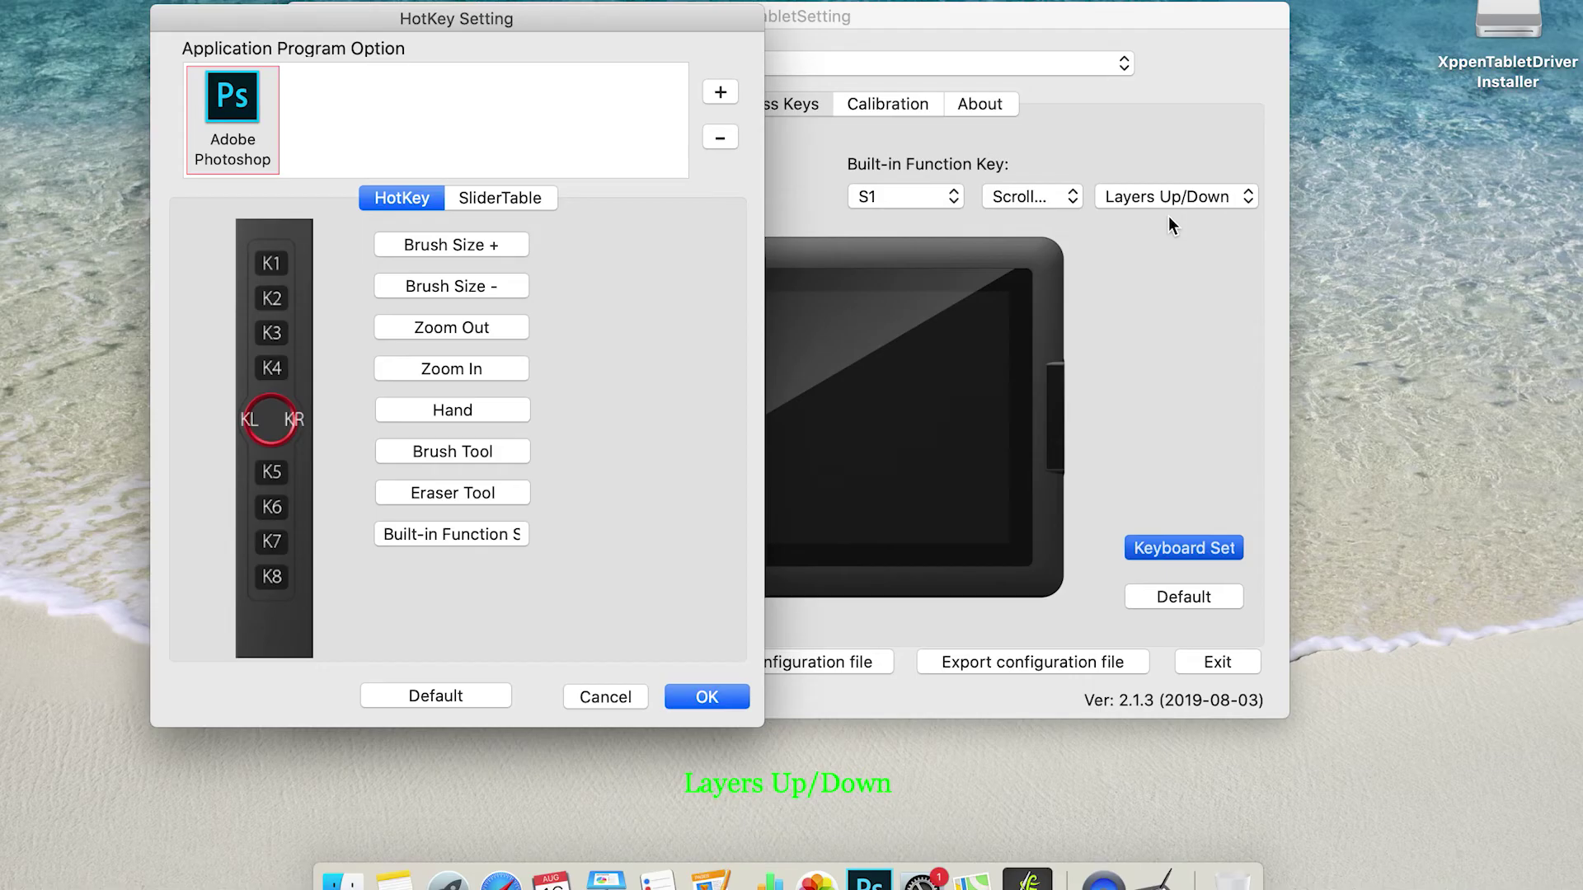
pyautogui.moveTo(630, 17); pyautogui.dragTo(965, 30)
pyautogui.click(841, 210)
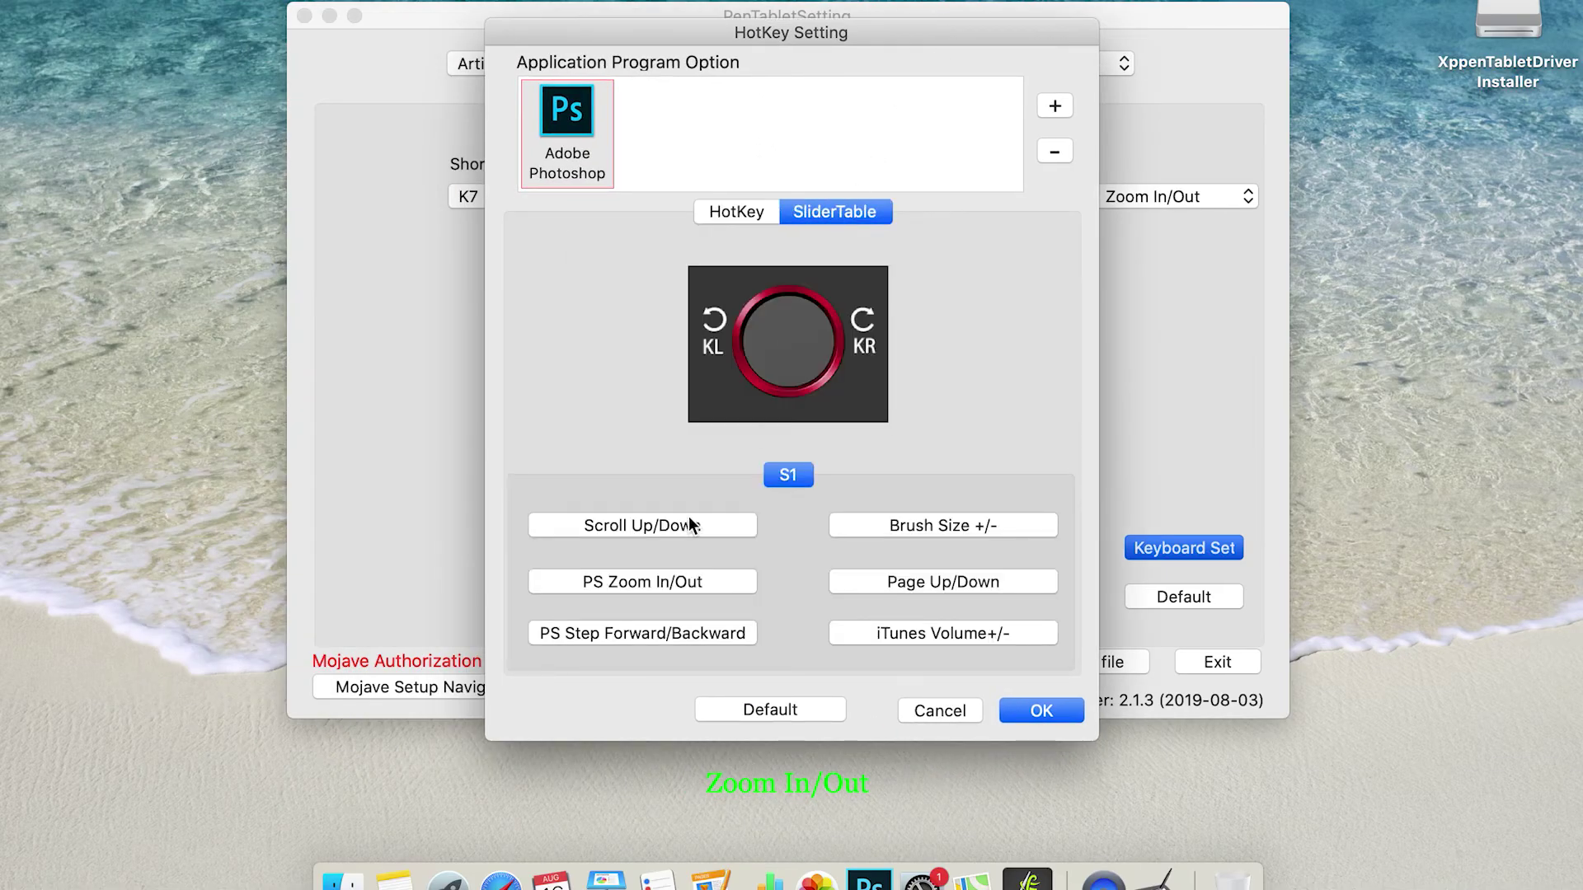
pyautogui.click(656, 525)
pyautogui.click(989, 148)
pyautogui.click(879, 149)
pyautogui.click(999, 151)
pyautogui.click(879, 150)
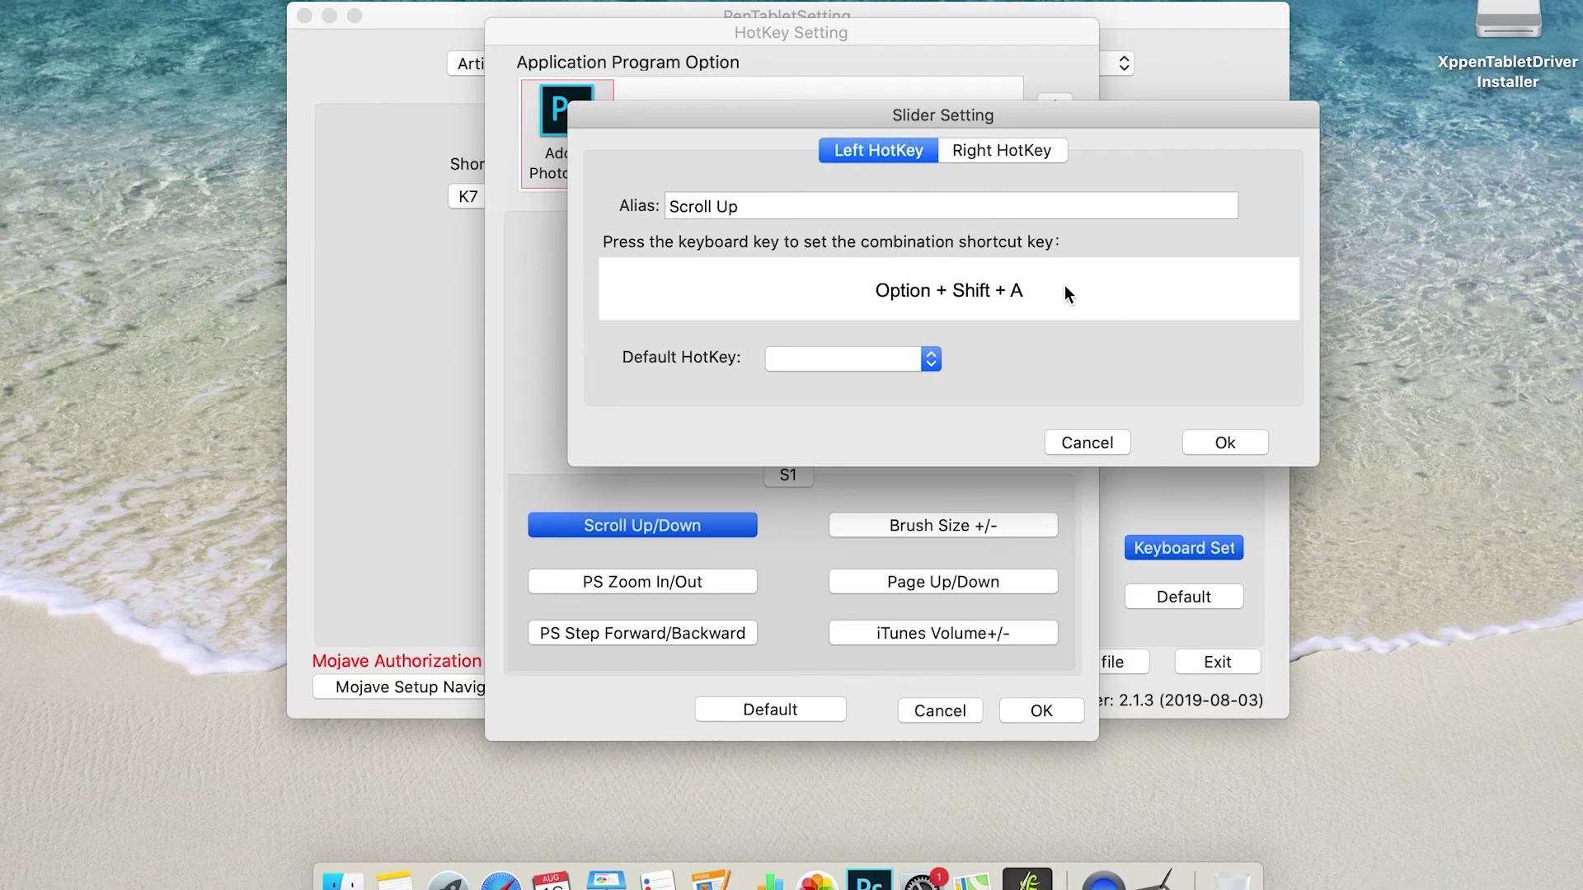
pyautogui.hotkey('ctrl', 'h')
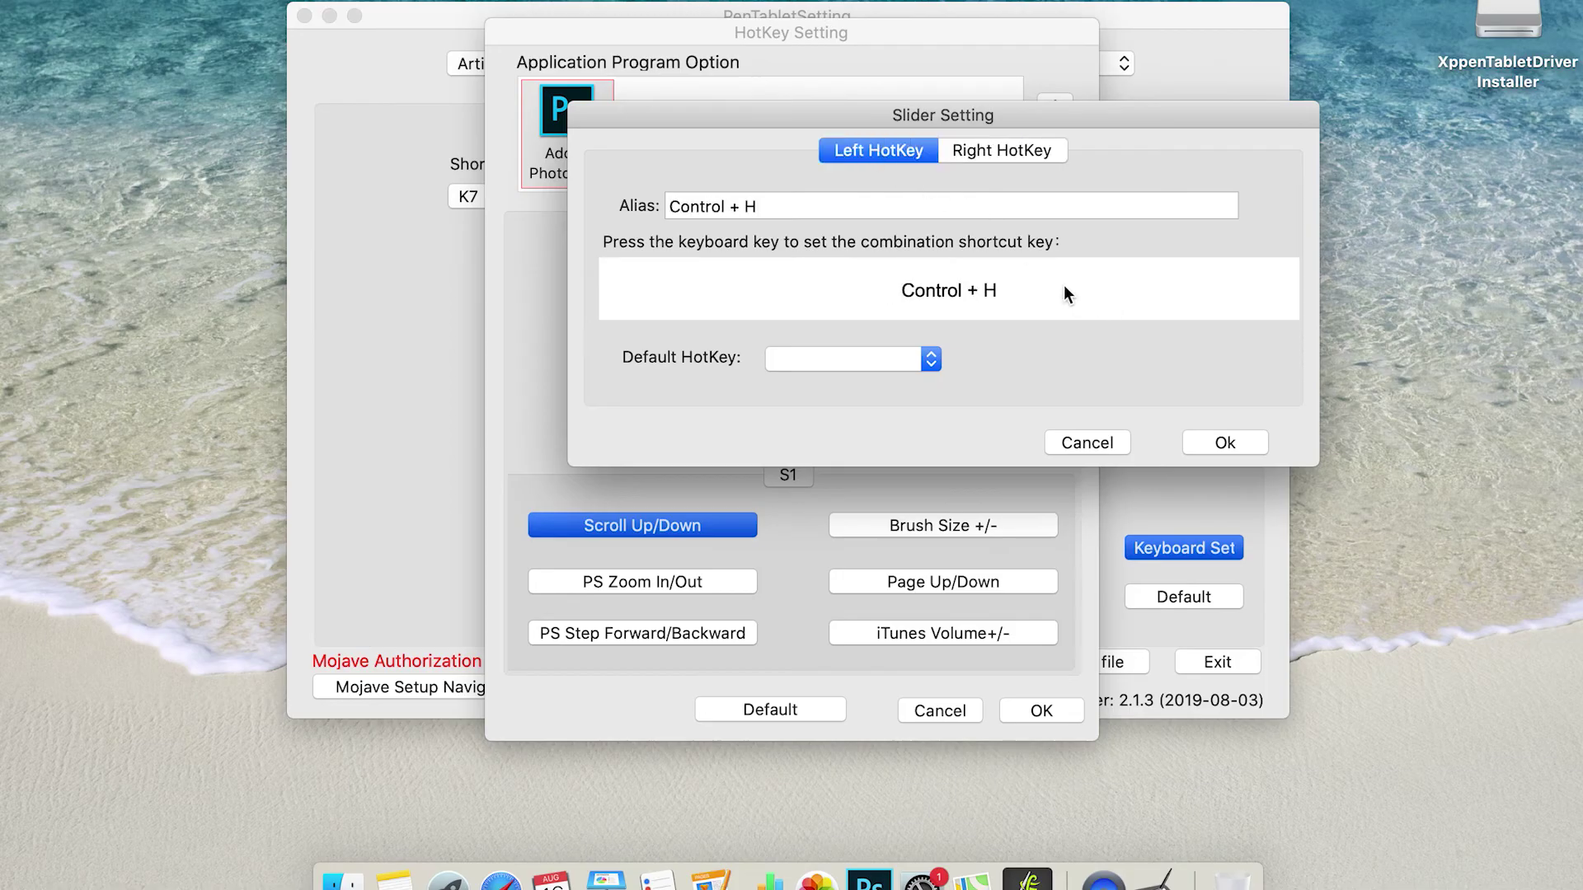
pyautogui.click(1026, 150)
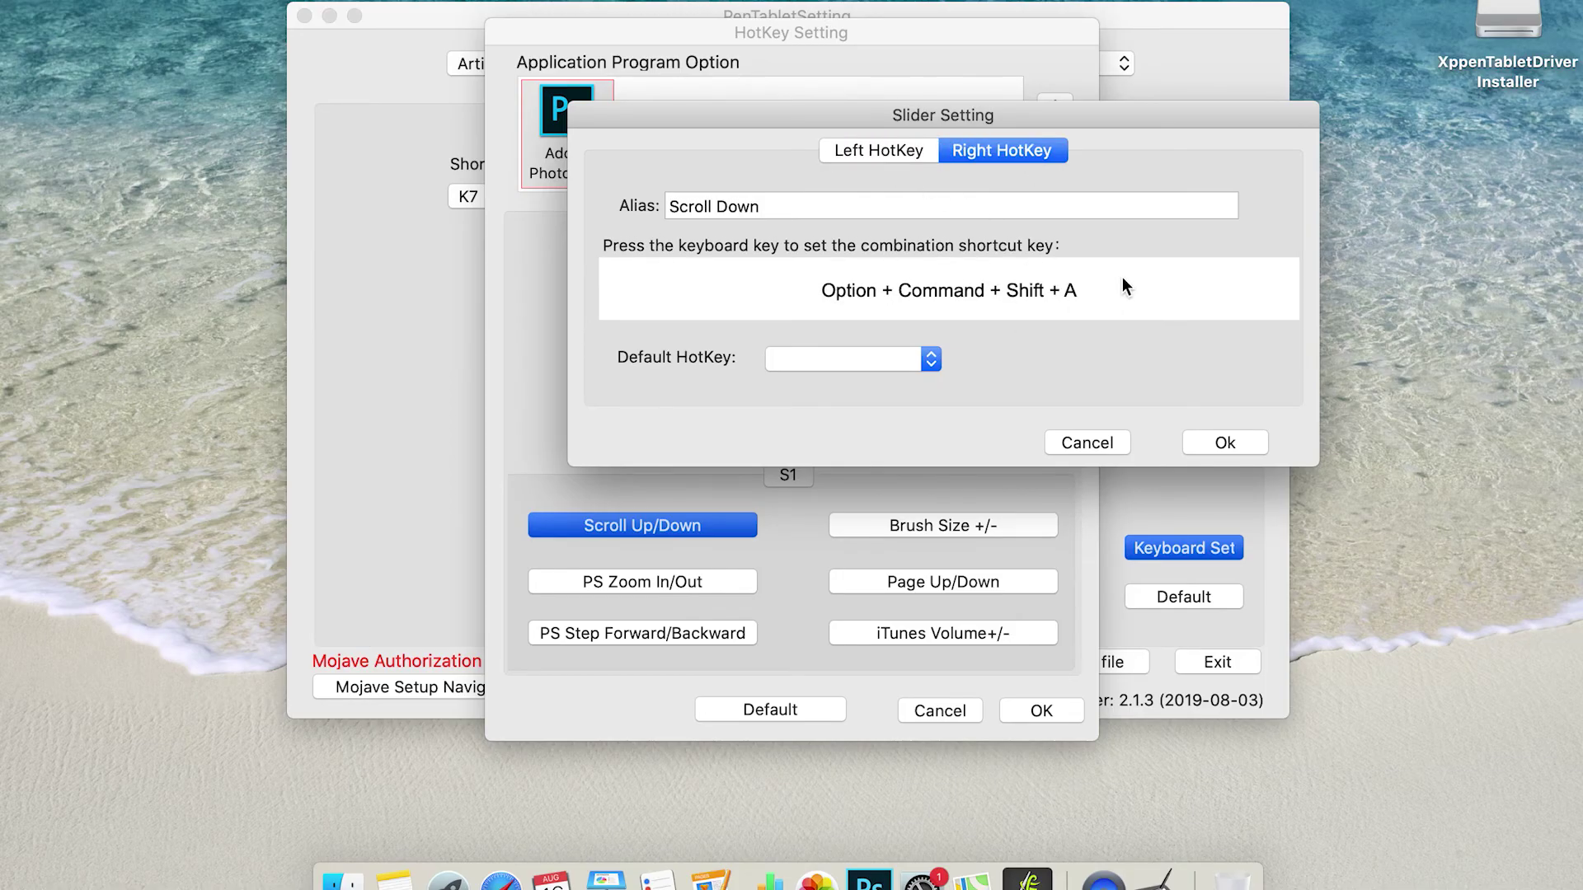
pyautogui.hotkey('ctrl', 'f')
pyautogui.click(1225, 443)
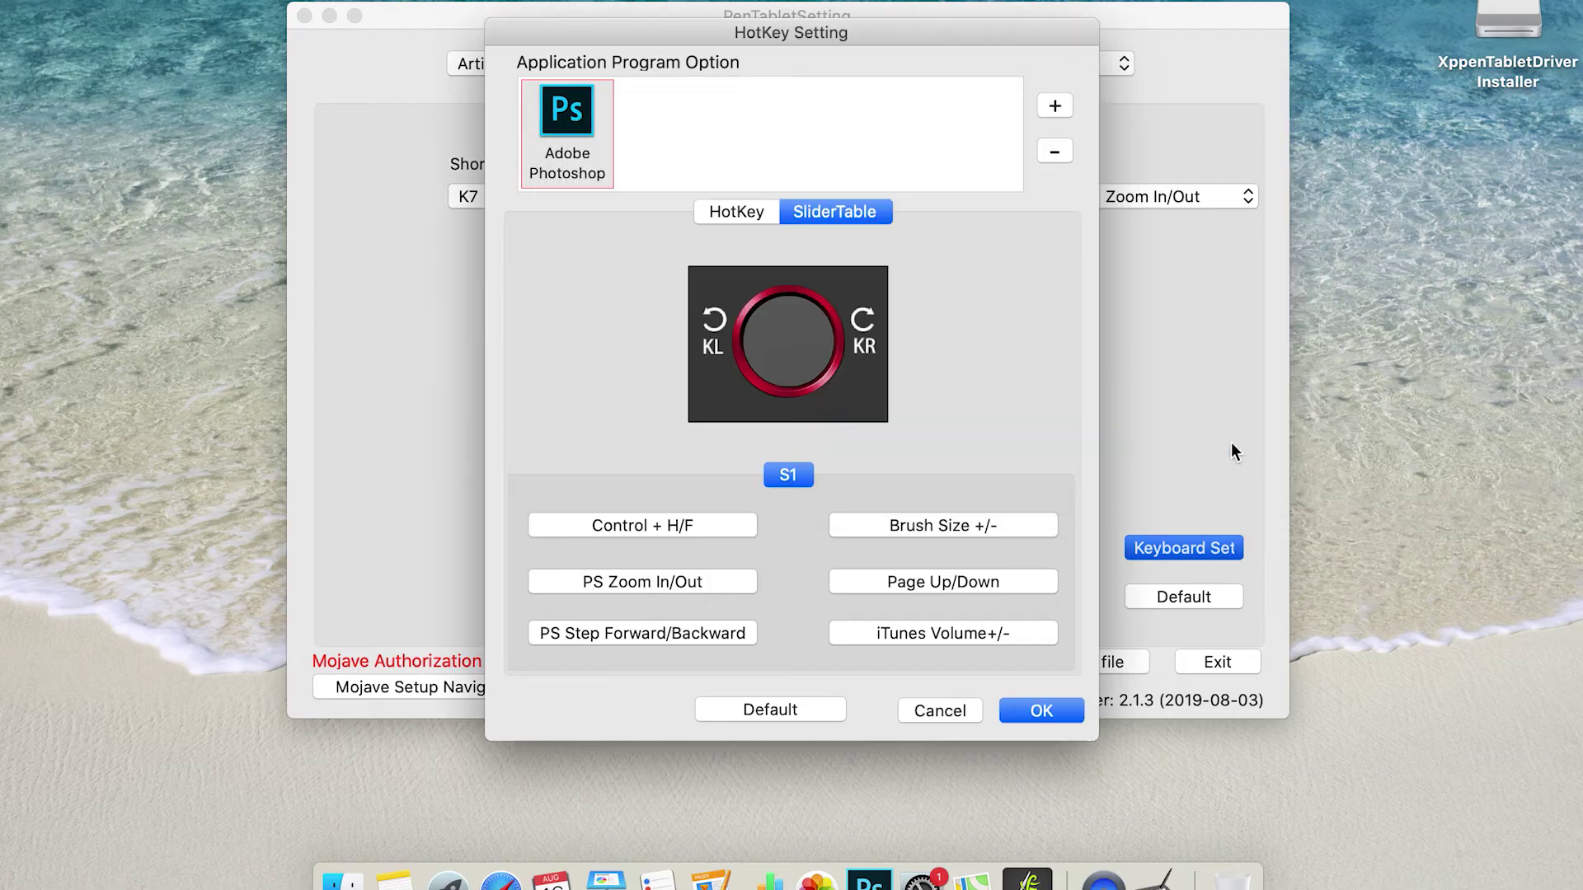
# Replace Photoshop's Brush Size +/- slider function with Command + G left and Command + N right, and apply the application settings.
pyautogui.doubleClick(902, 528)
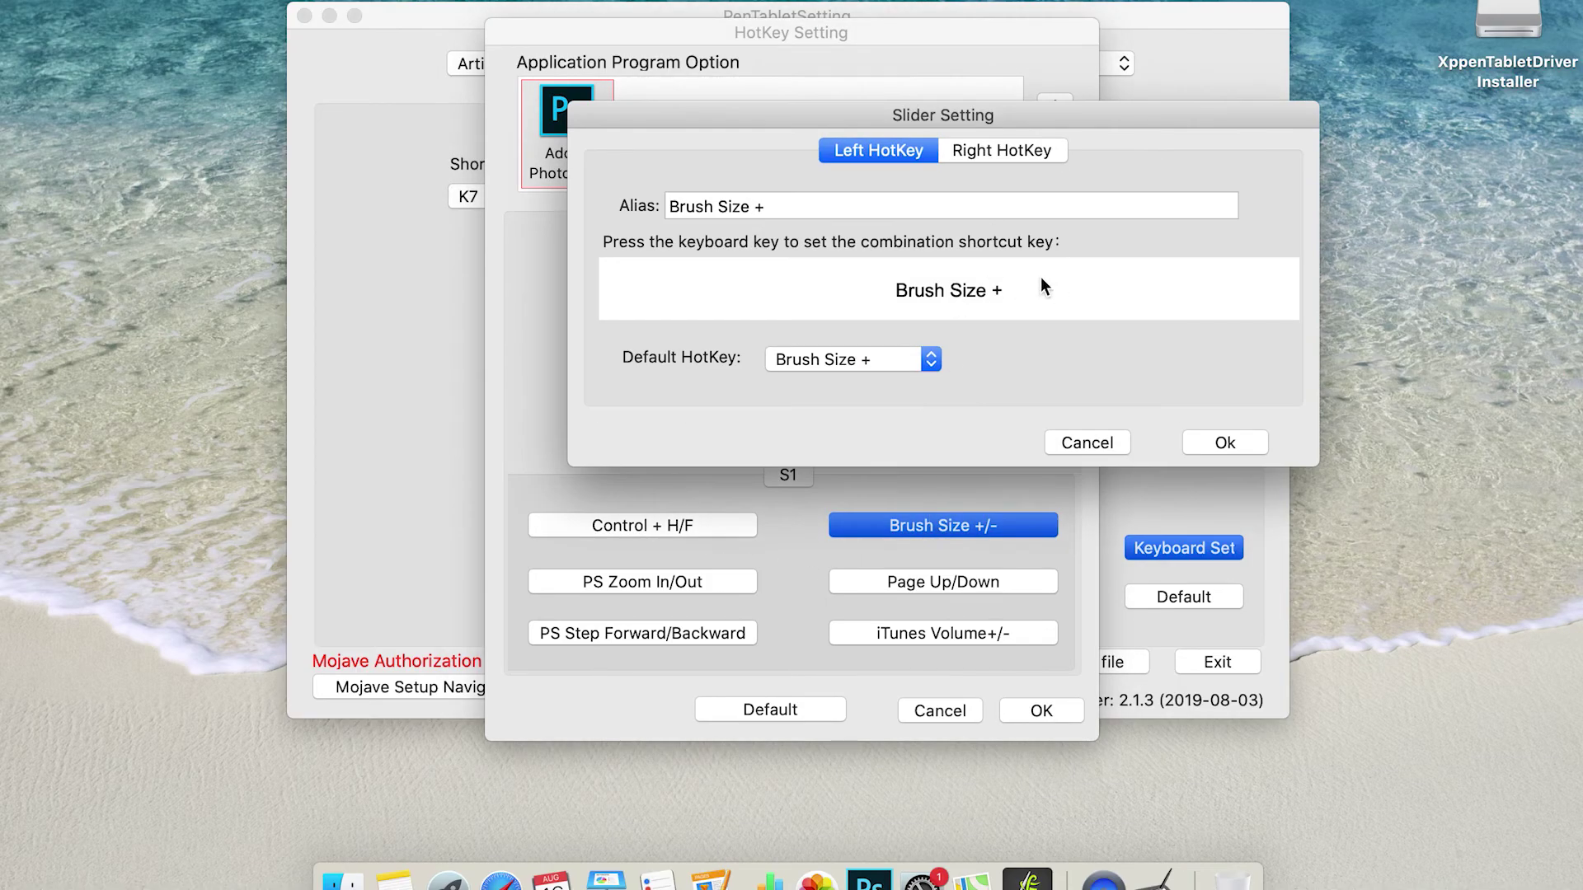
pyautogui.press('super+g')
pyautogui.click(1036, 147)
pyautogui.press('super')
pyautogui.press('super+n')
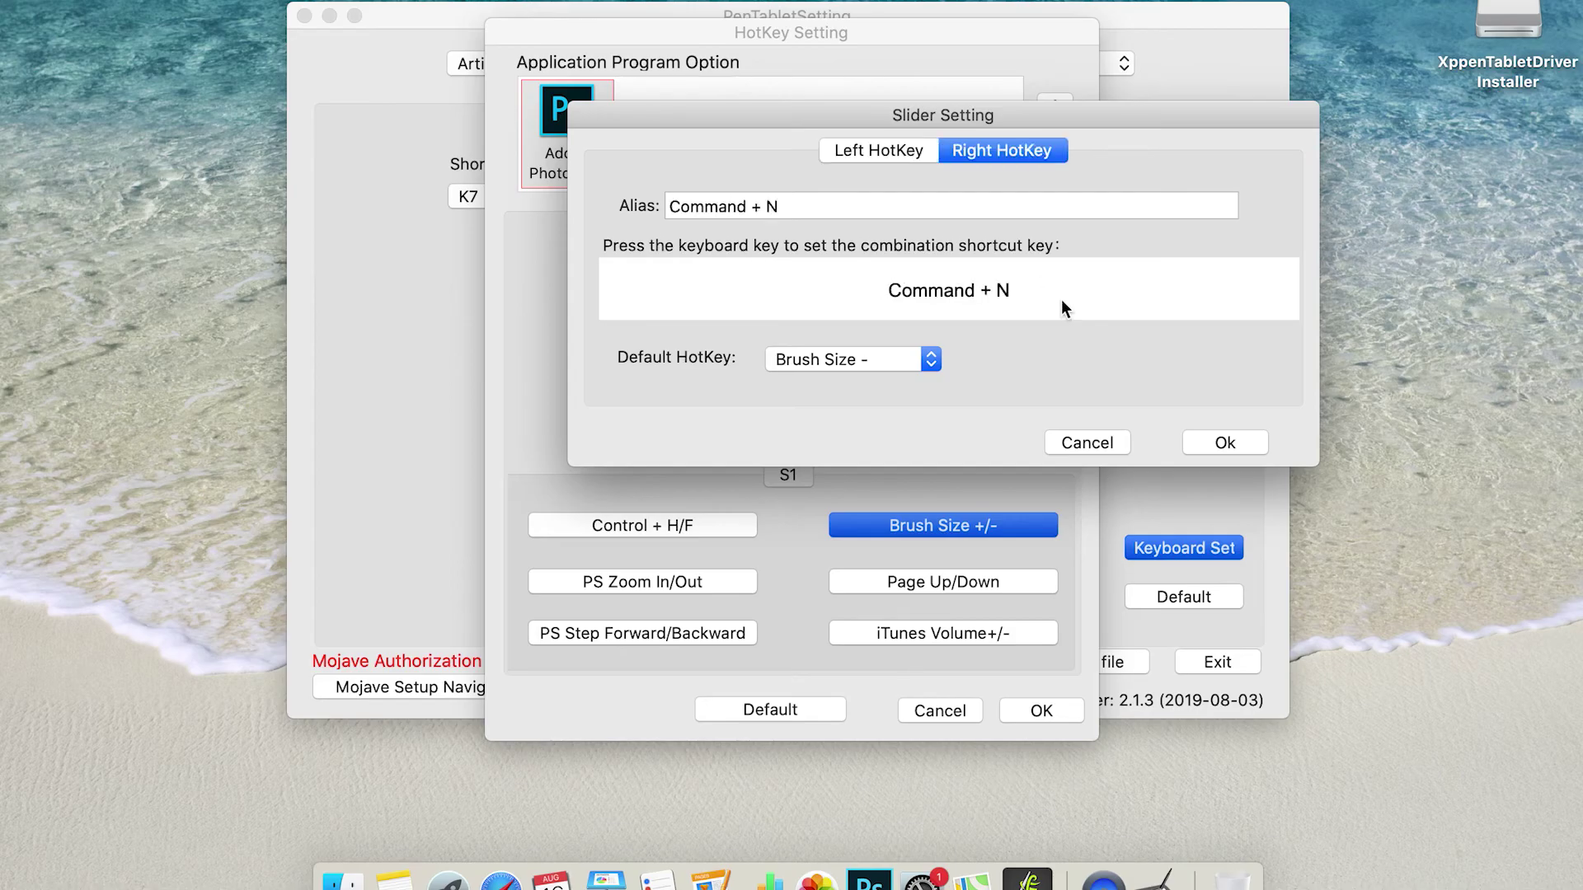
pyautogui.click(1225, 440)
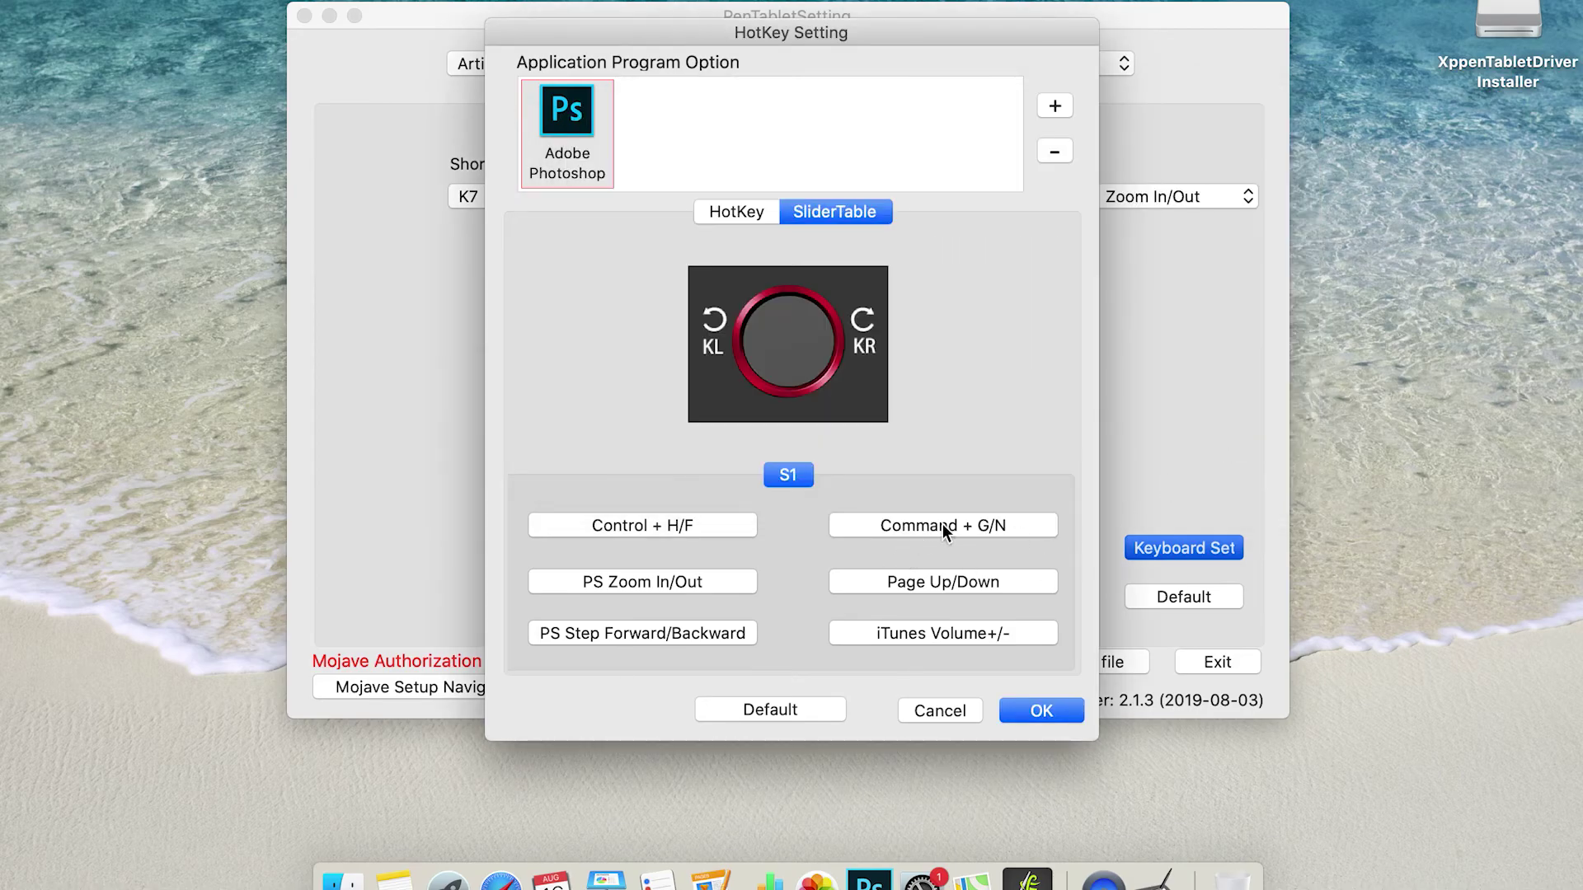
pyautogui.click(1043, 712)
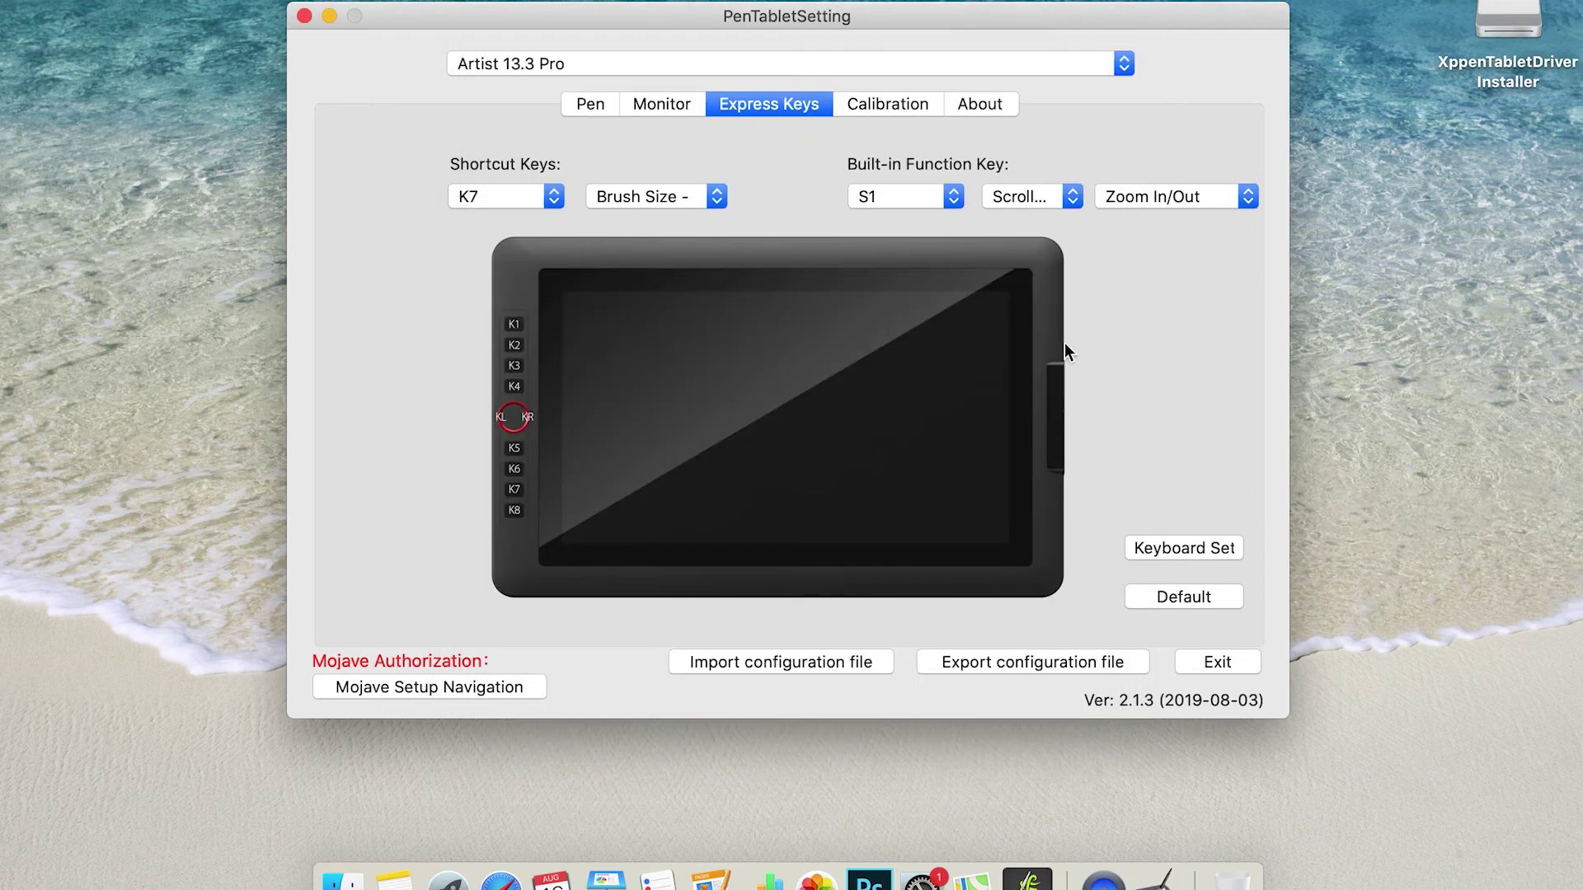
# Show the Artist 13.3 Pro's calibration and rotation settings.
pyautogui.click(872, 107)
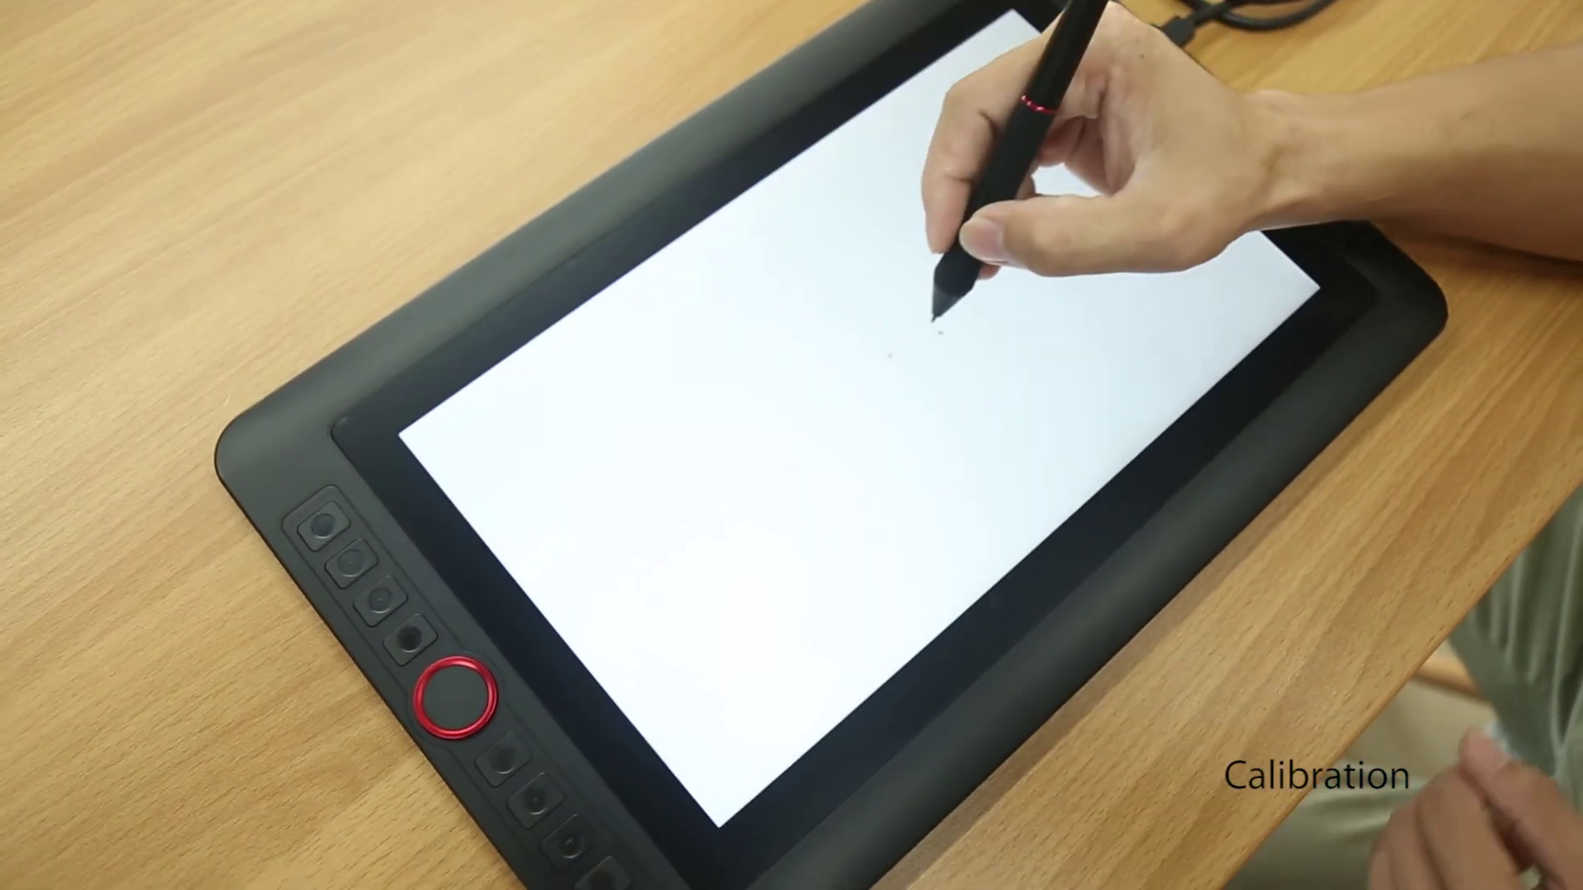
pyautogui.click(938, 330)
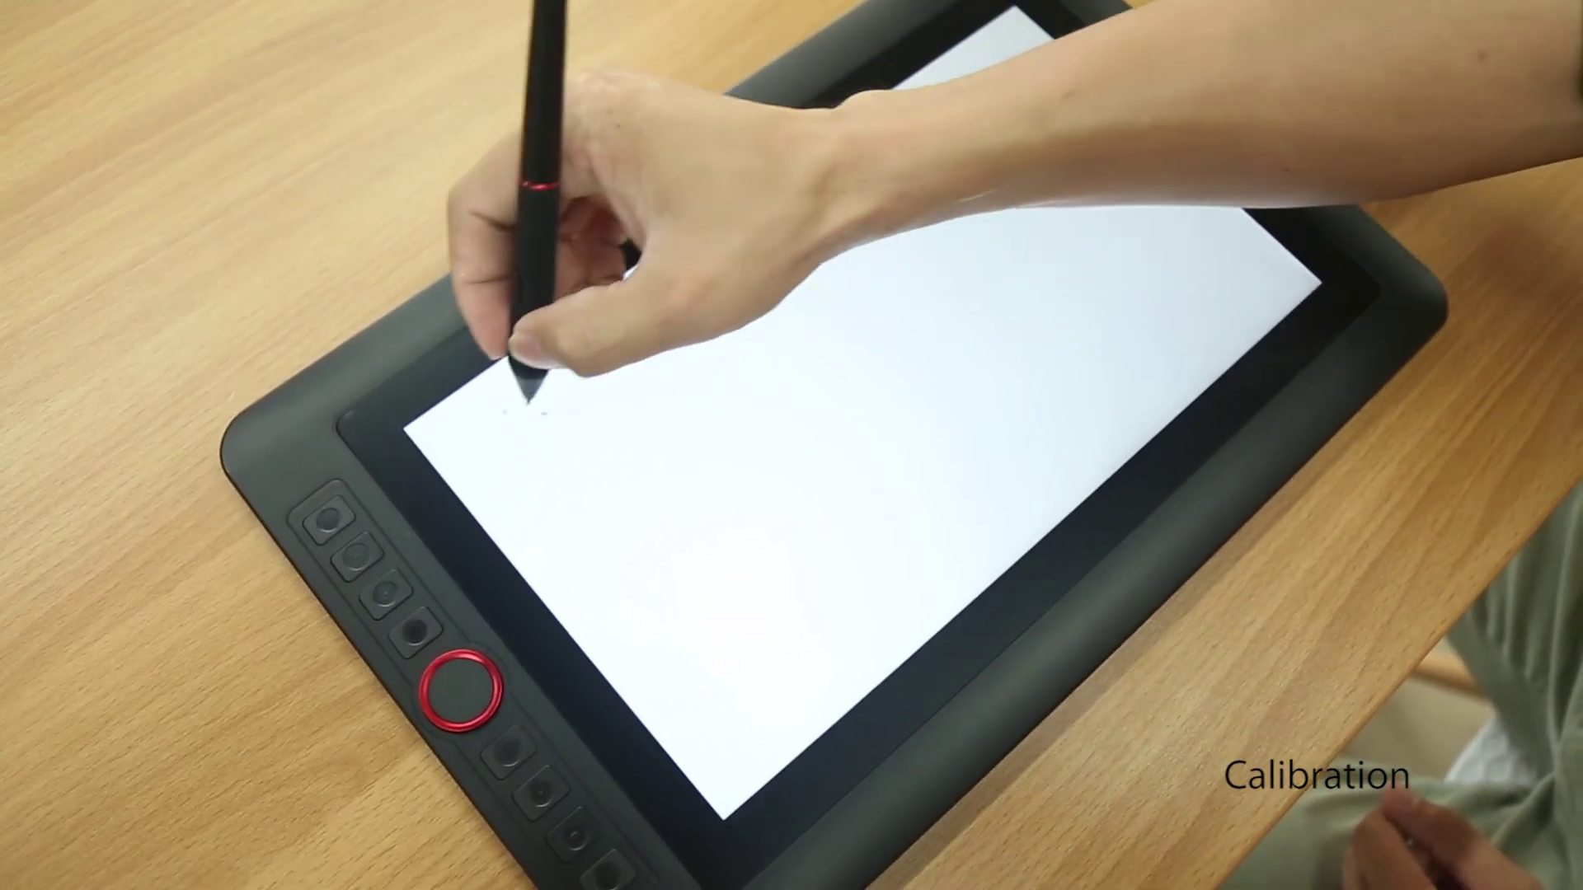
pyautogui.click(527, 400)
pyautogui.click(773, 711)
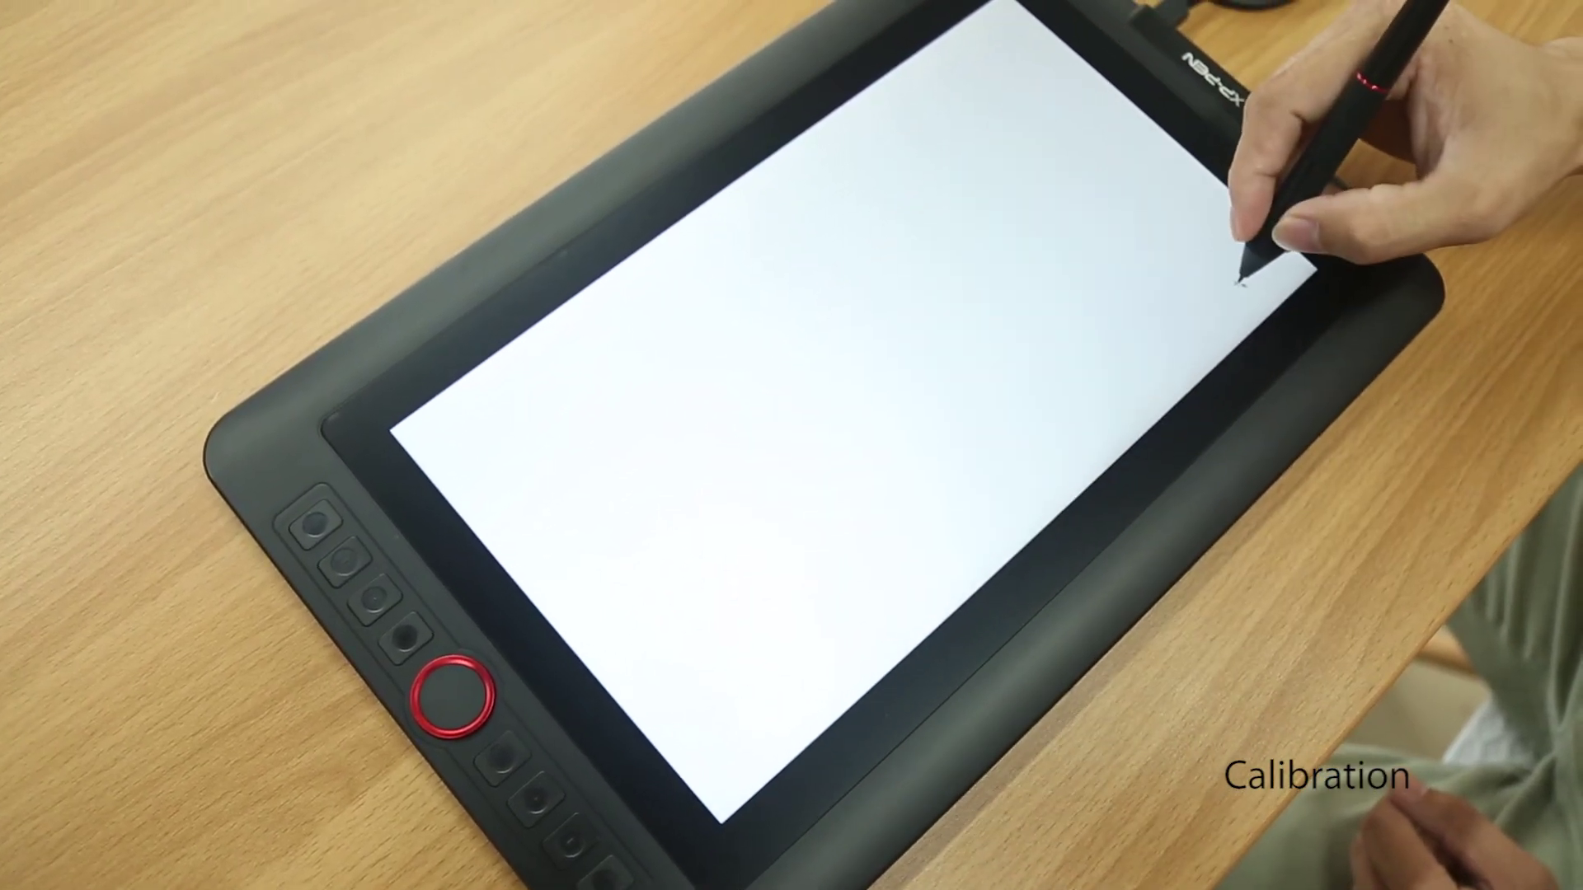
pyautogui.click(1239, 278)
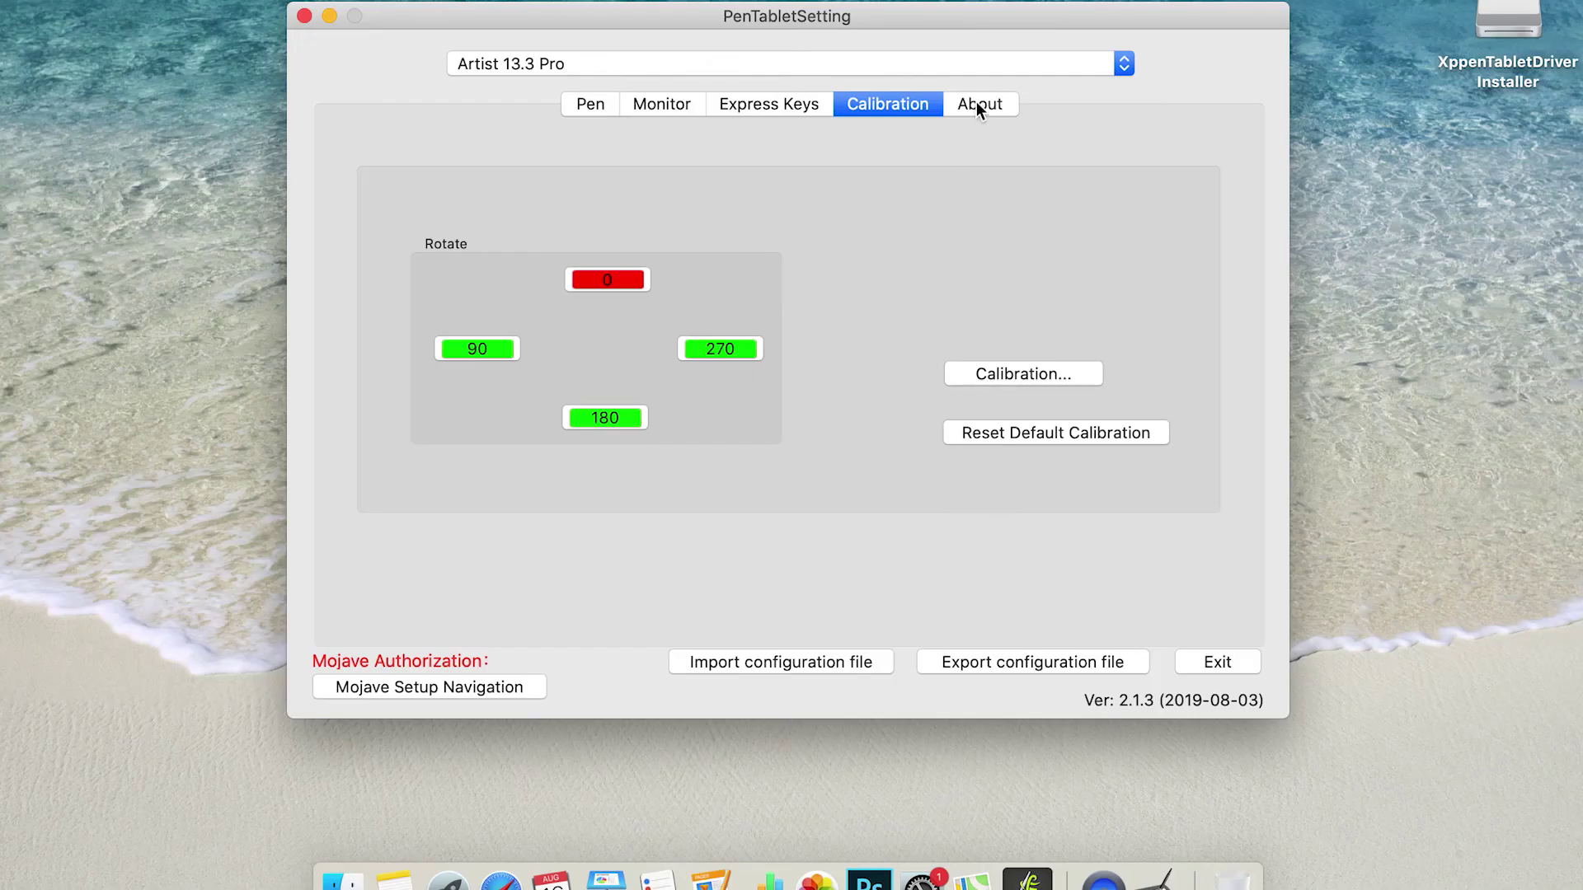
# Check the version information of the installed PenTablet driver.
pyautogui.click(978, 106)
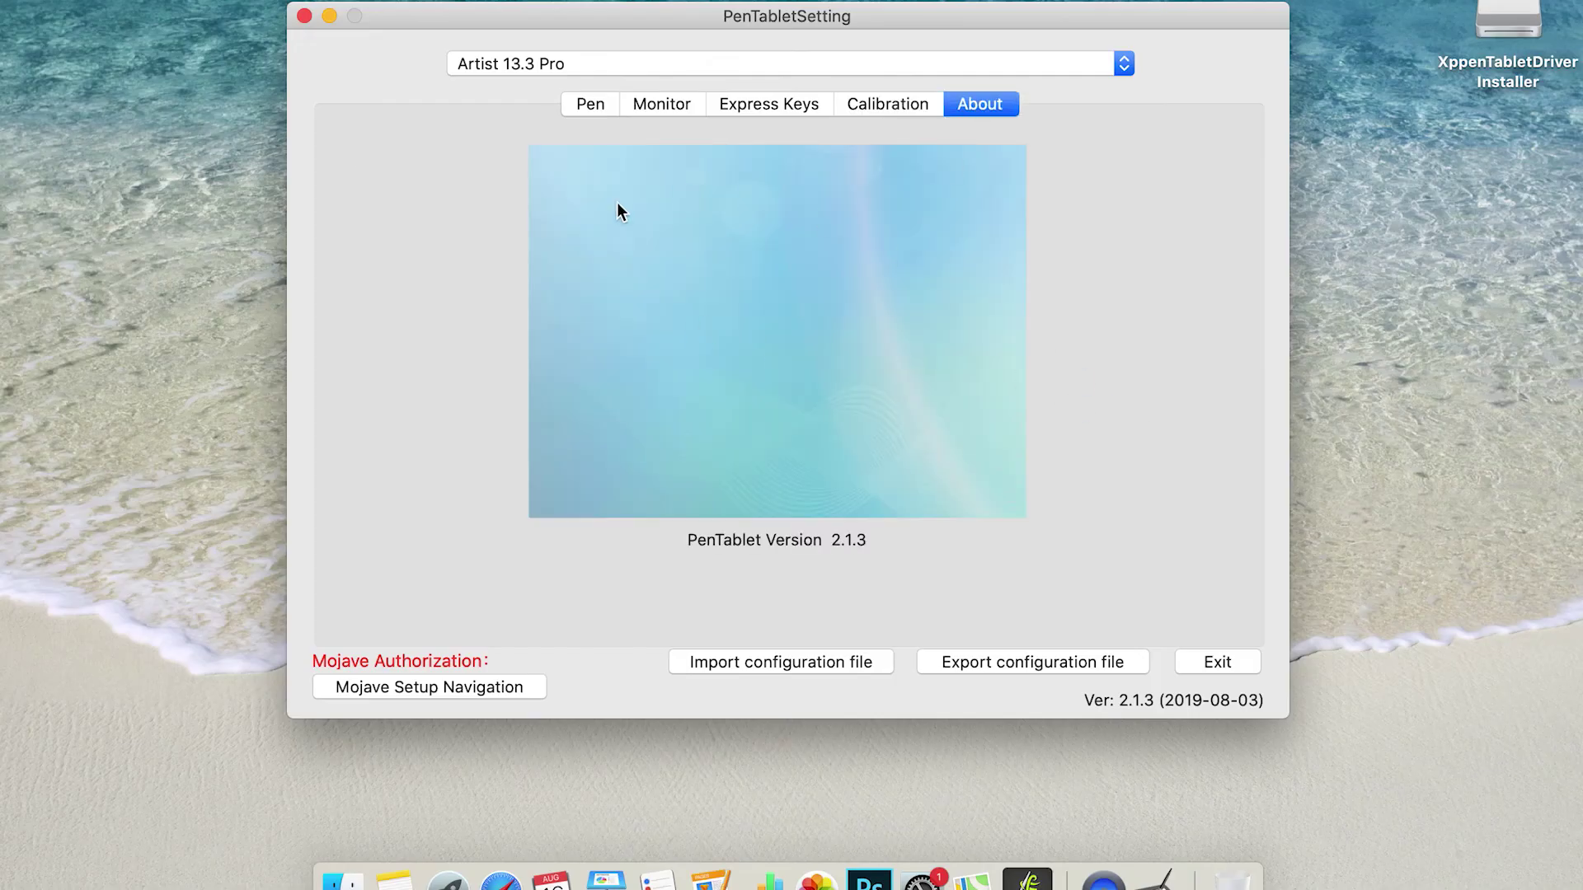
# Switch to Adobe Photoshop CC 2019 and create a 1000 x 1000 pixel RGB document at 300 pixels/inch with a white background.
pyautogui.click(870, 880)
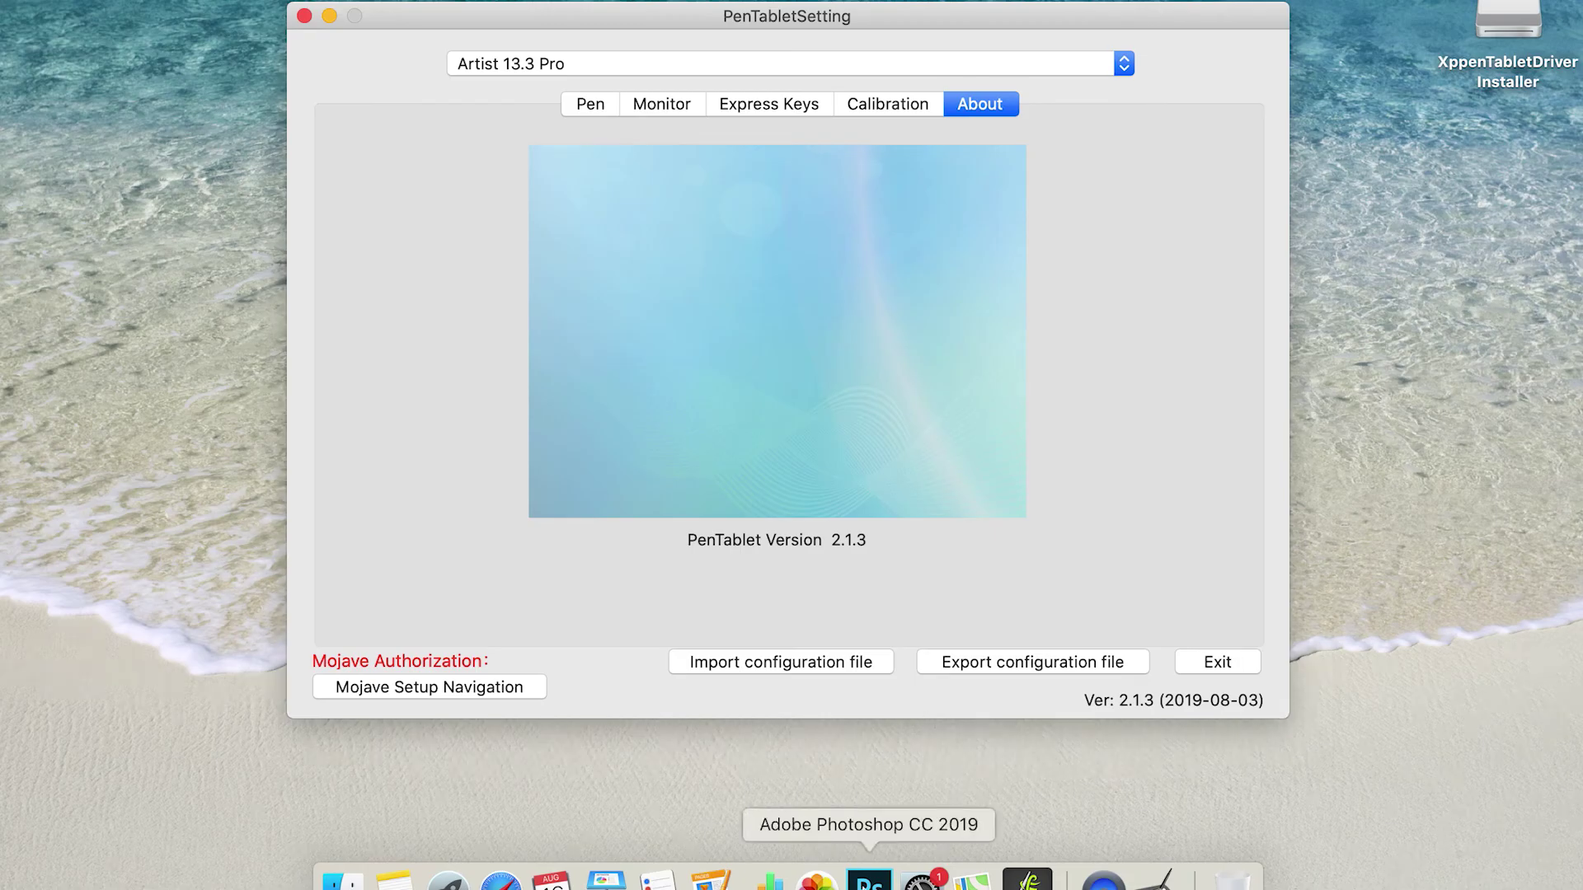
pyautogui.click(109, 302)
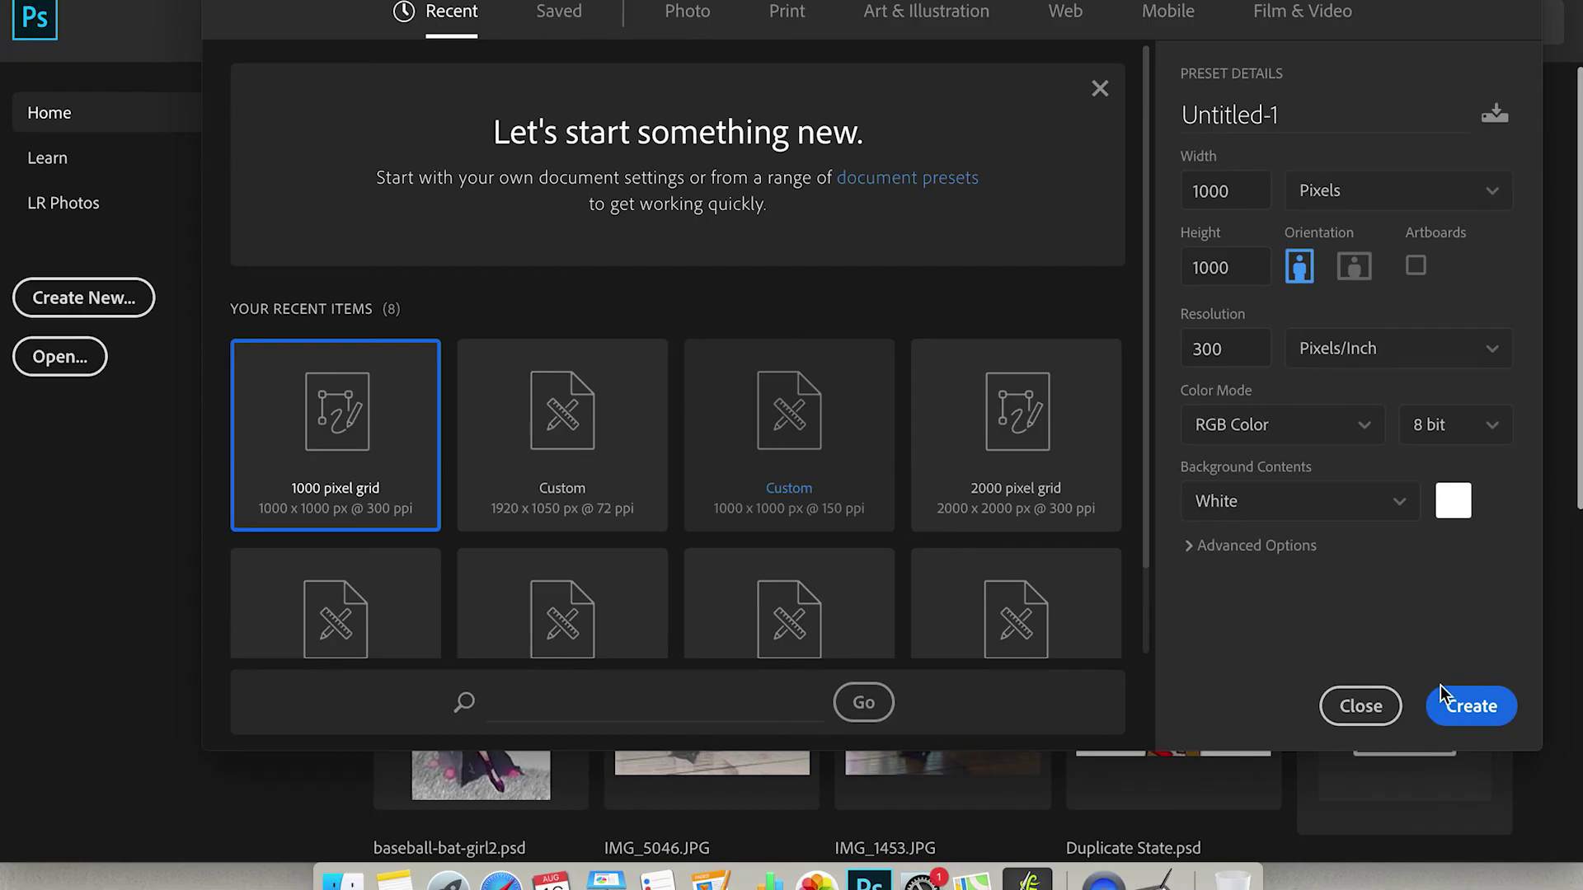
pyautogui.click(1460, 704)
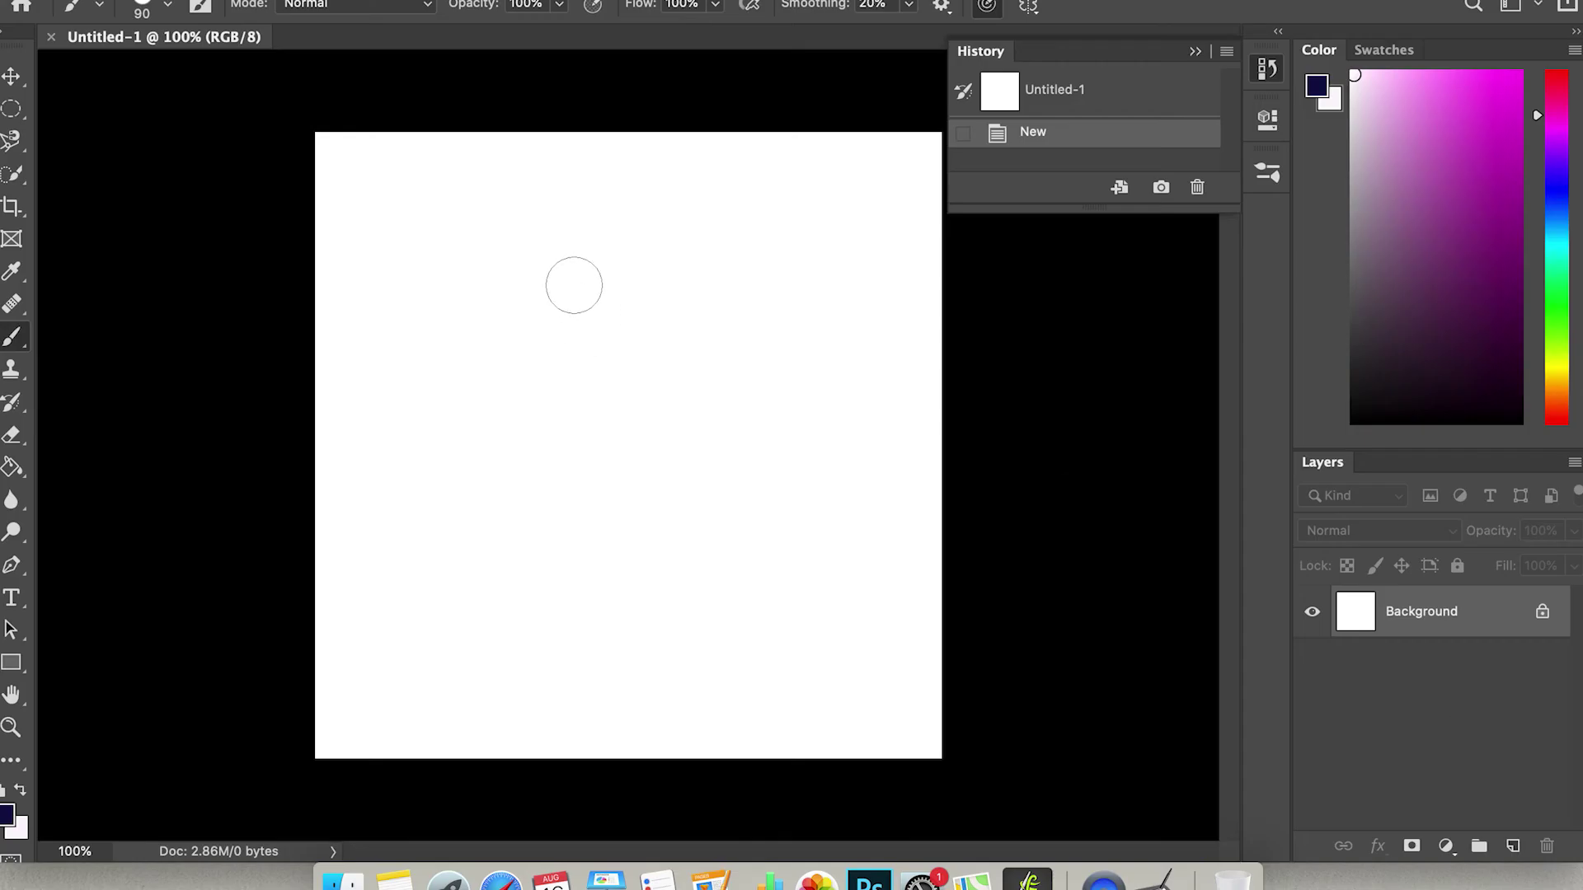
# Paint a series of wavy and curved dark blue test strokes across the canvas with the Brush tool at size 90.
pyautogui.moveTo(431, 253)
pyautogui.mouseDown()
pyautogui.moveTo(583, 364)
pyautogui.moveTo(569, 398)
pyautogui.mouseUp()
pyautogui.moveTo(513, 235)
pyautogui.mouseDown()
pyautogui.moveTo(608, 343)
pyautogui.moveTo(651, 504)
pyautogui.mouseUp()
pyautogui.moveTo(689, 237); pyautogui.dragTo(746, 405)
pyautogui.moveTo(723, 543); pyautogui.dragTo(742, 482)
pyautogui.moveTo(736, 225)
pyautogui.mouseDown()
pyautogui.moveTo(805, 357)
pyautogui.moveTo(778, 545)
pyautogui.mouseUp()
pyautogui.moveTo(812, 232); pyautogui.dragTo(776, 617)
pyautogui.moveTo(496, 421); pyautogui.dragTo(496, 581)
pyautogui.moveTo(554, 633); pyautogui.dragTo(634, 620)
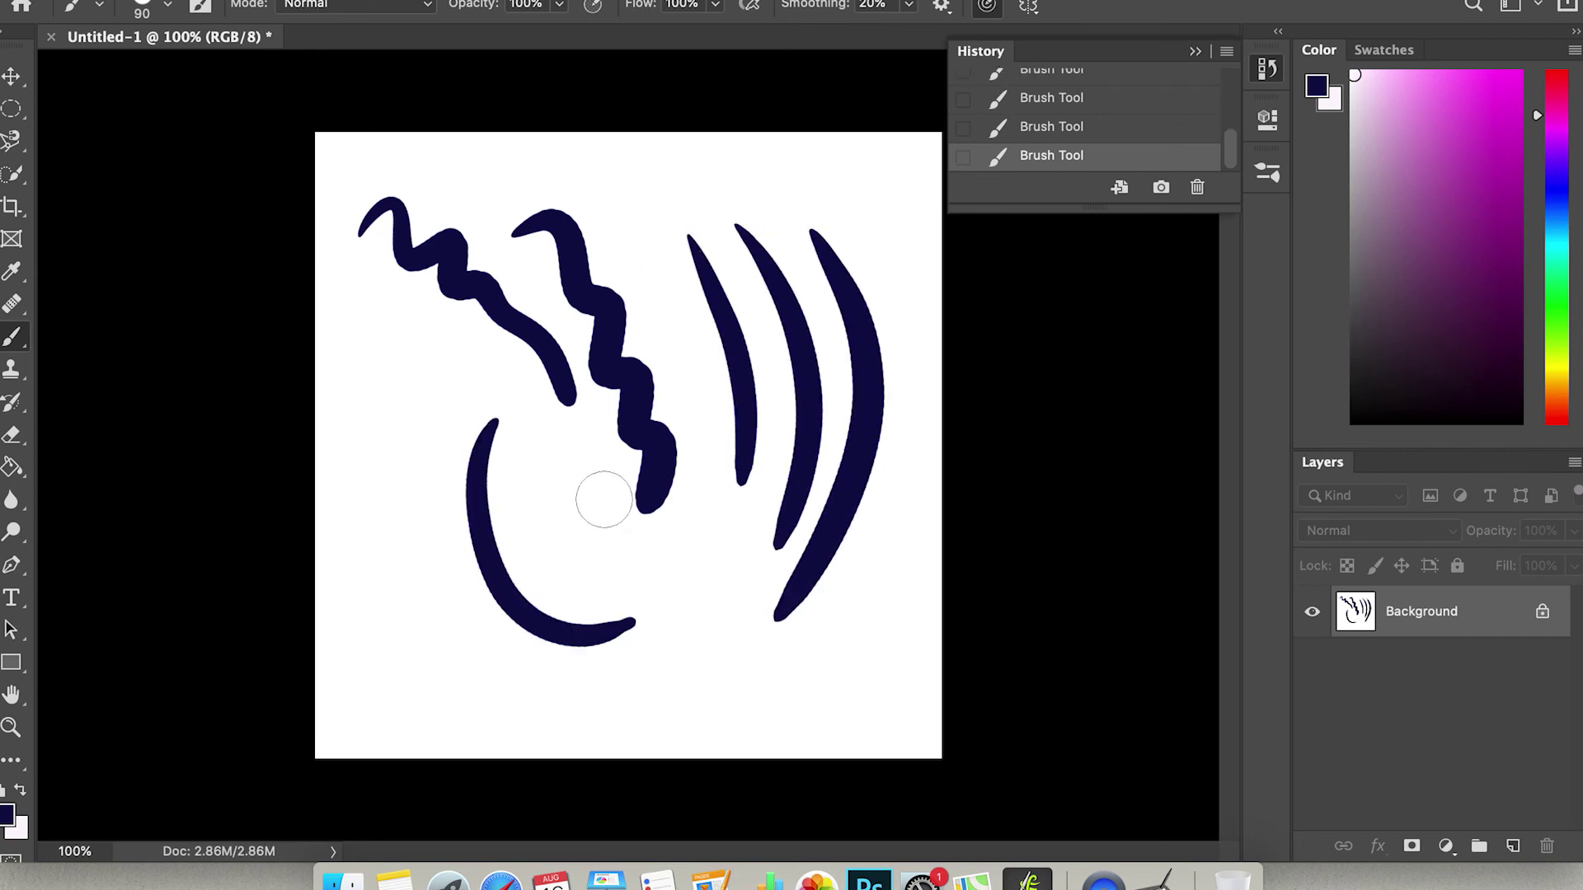
pyautogui.moveTo(574, 476); pyautogui.dragTo(634, 467)
pyautogui.moveTo(728, 540); pyautogui.dragTo(582, 540)
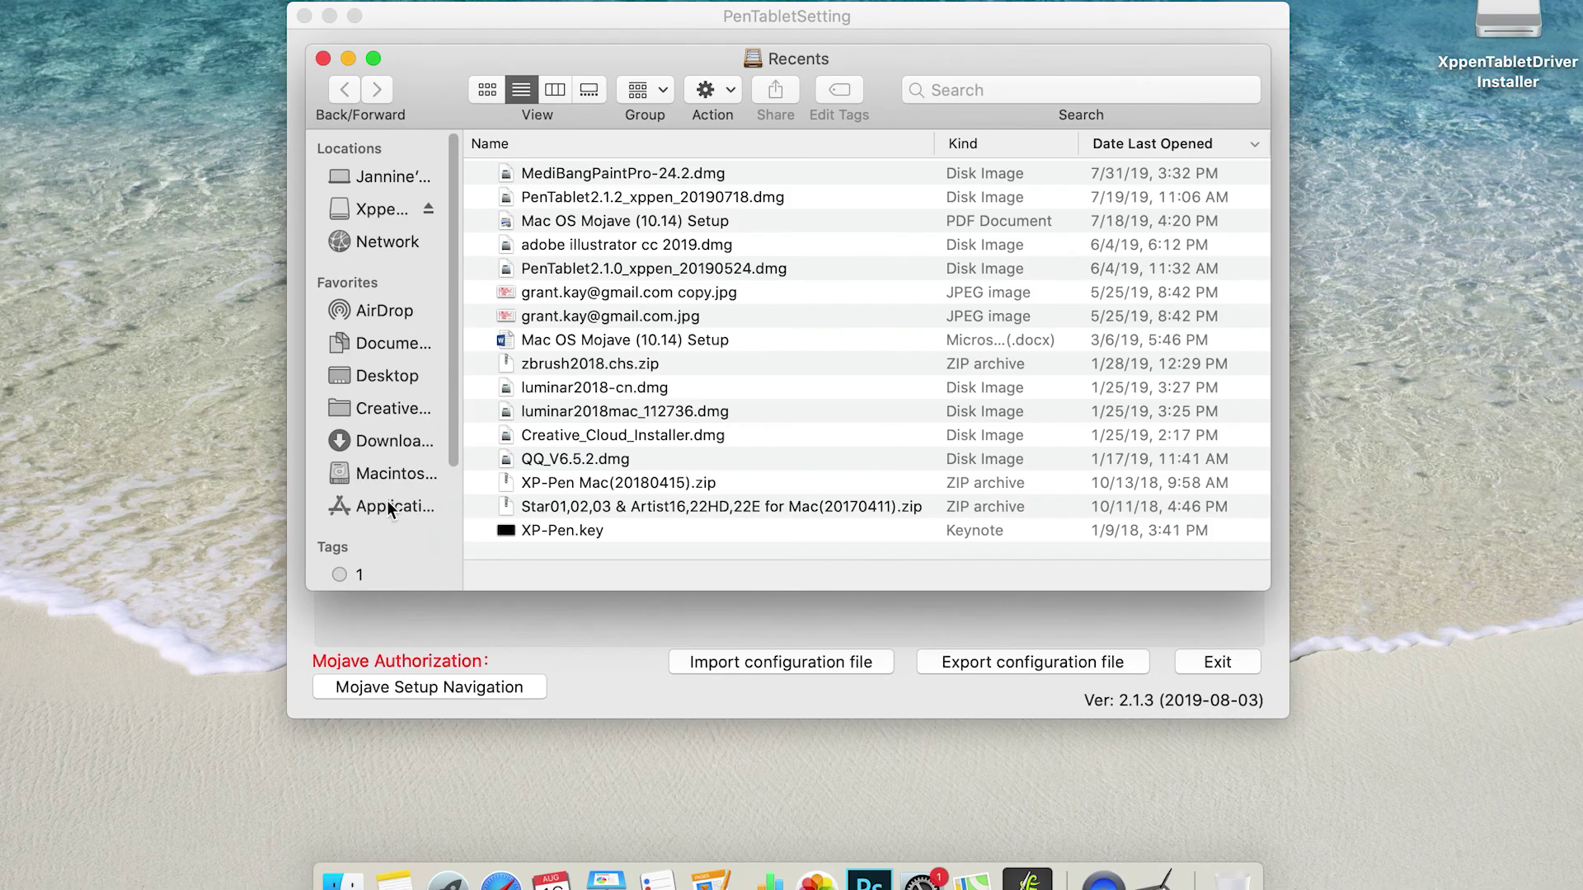
# Go to the Mac's Applications folder in Finder and expand the PenTablet folder.
pyautogui.click(388, 501)
pyautogui.scroll(2, 587, 403)
pyautogui.scroll(-5, 586, 403)
pyautogui.click(582, 424)
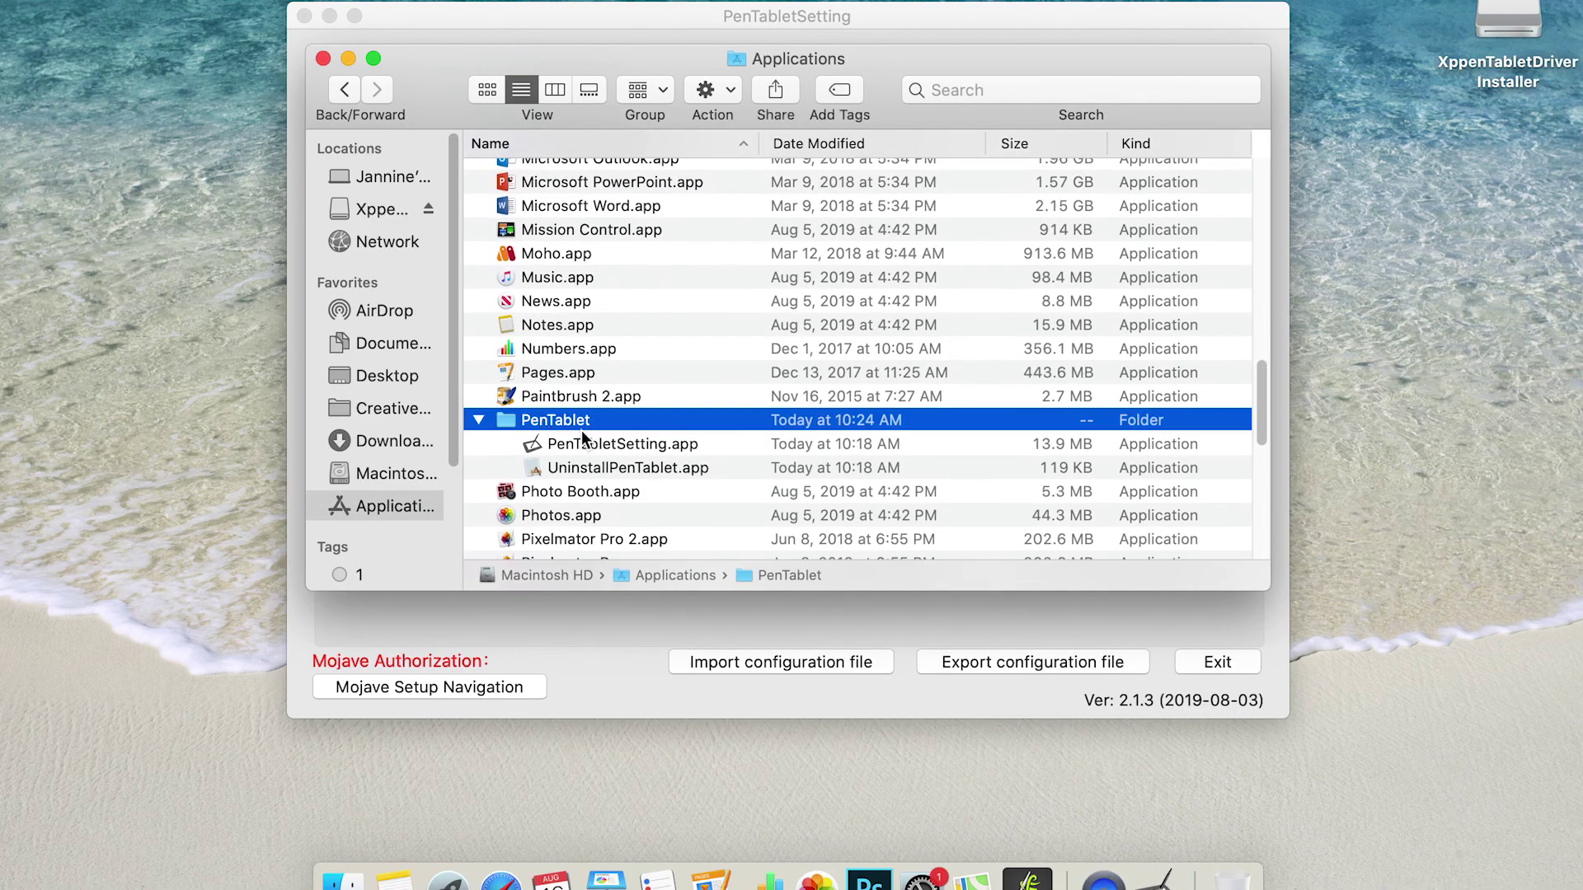
# Run UninstallPenTablet.app to remove the PenTablet driver with all its settings, and close the Finder window.
pyautogui.doubleClick(595, 468)
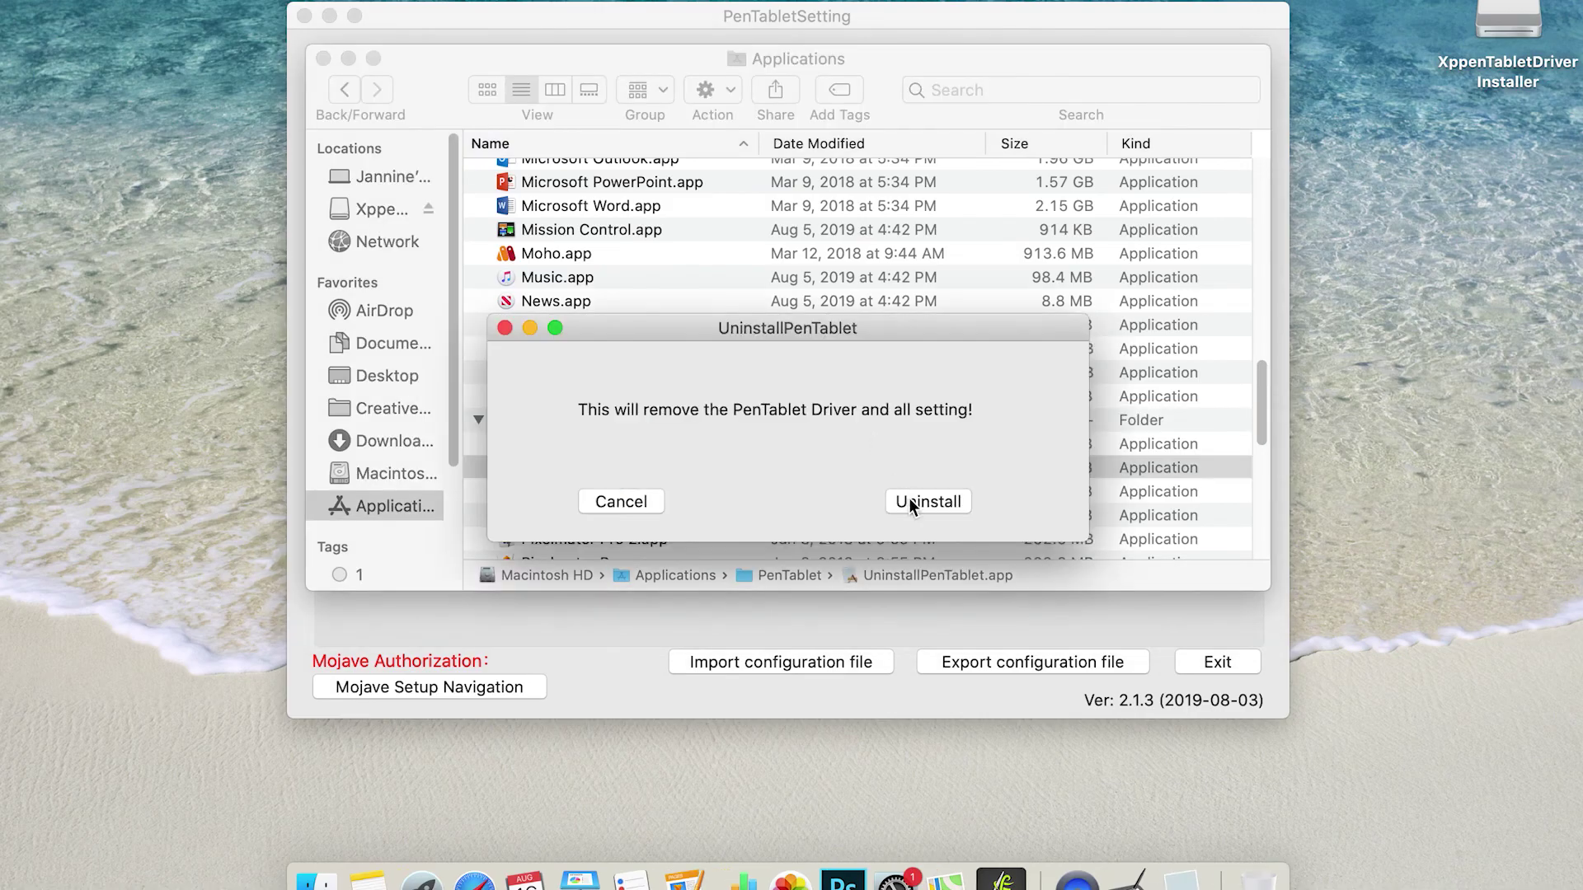
pyautogui.click(915, 502)
pyautogui.click(323, 58)
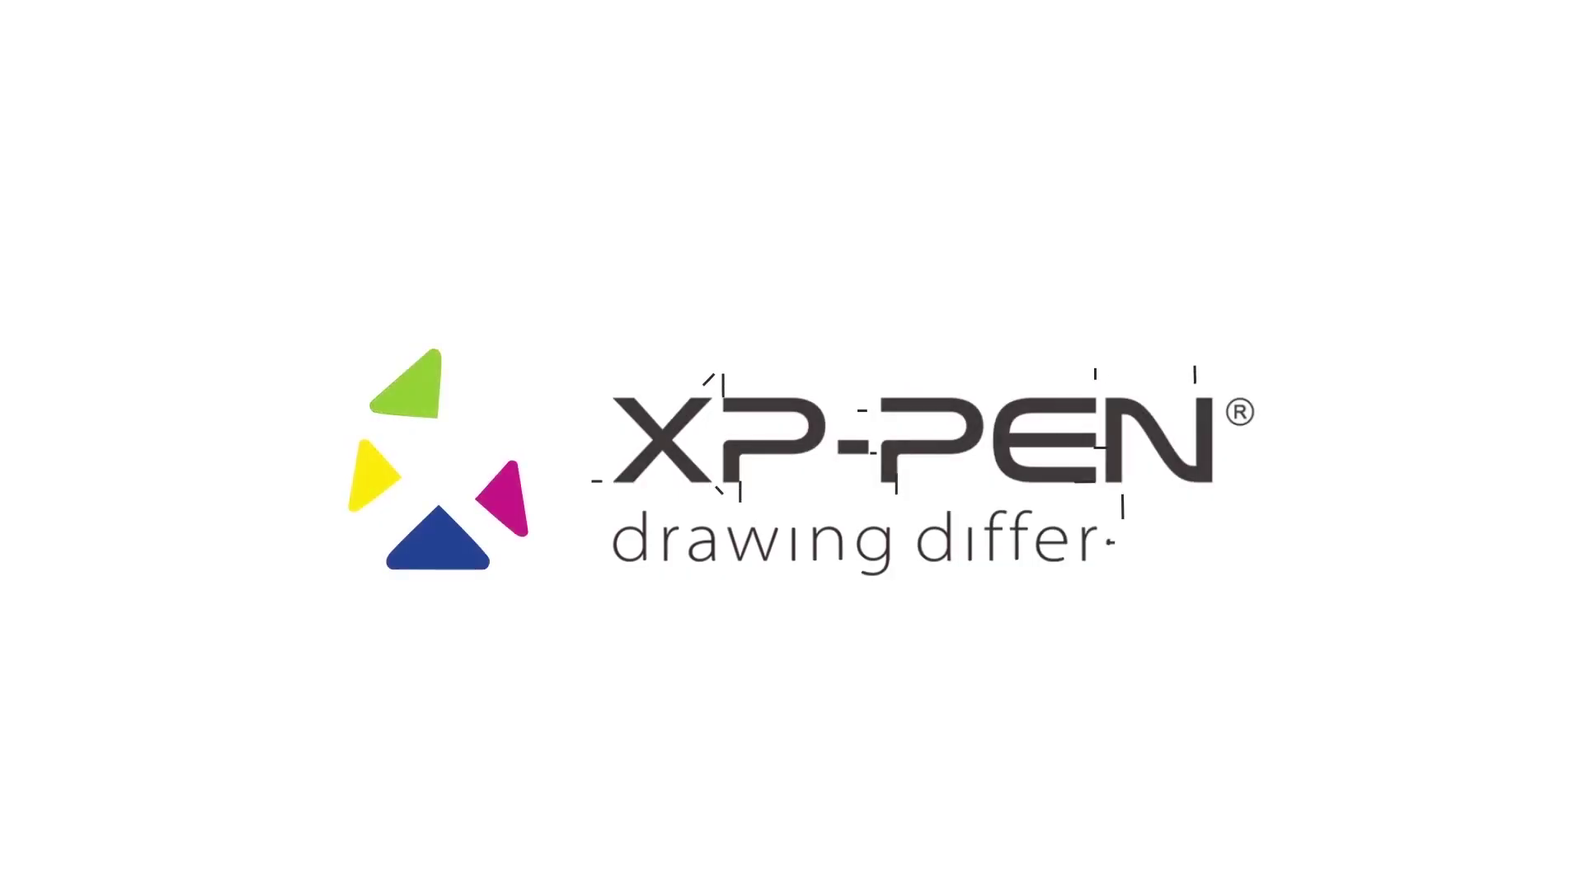